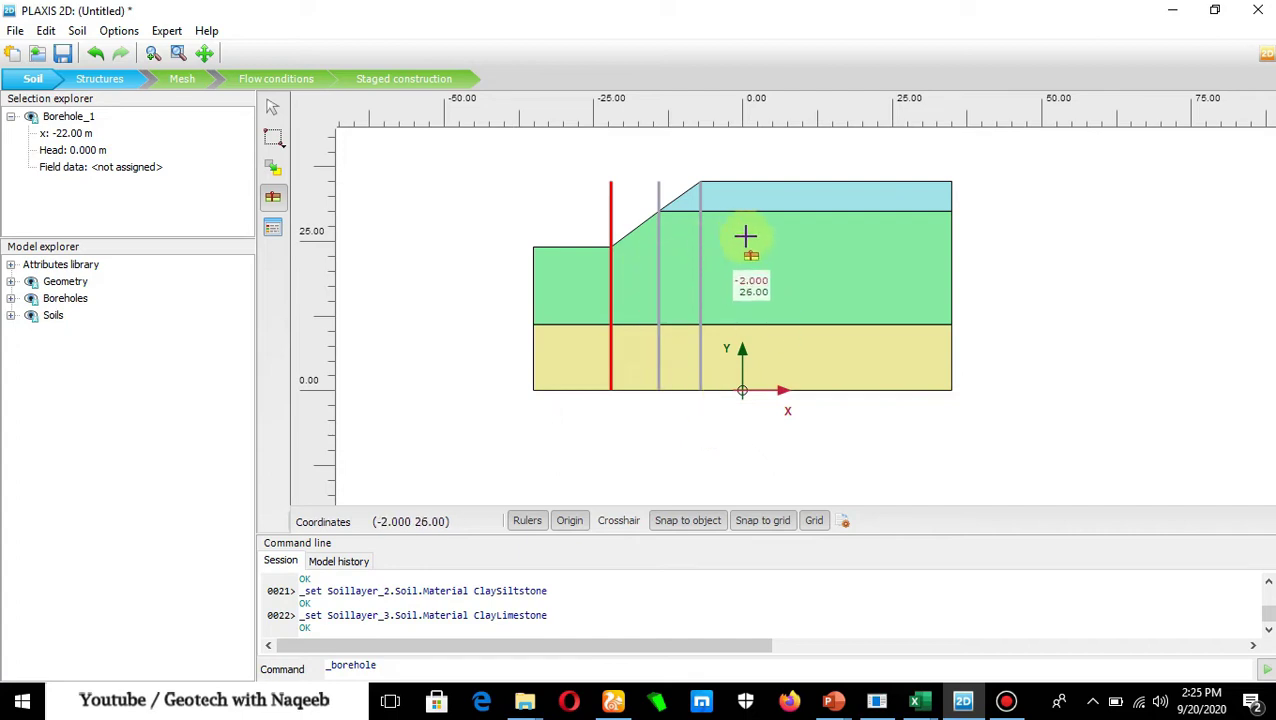
Switch to Structures mode and create a tunnel at (0, 16) in the model
left_click(762, 263)
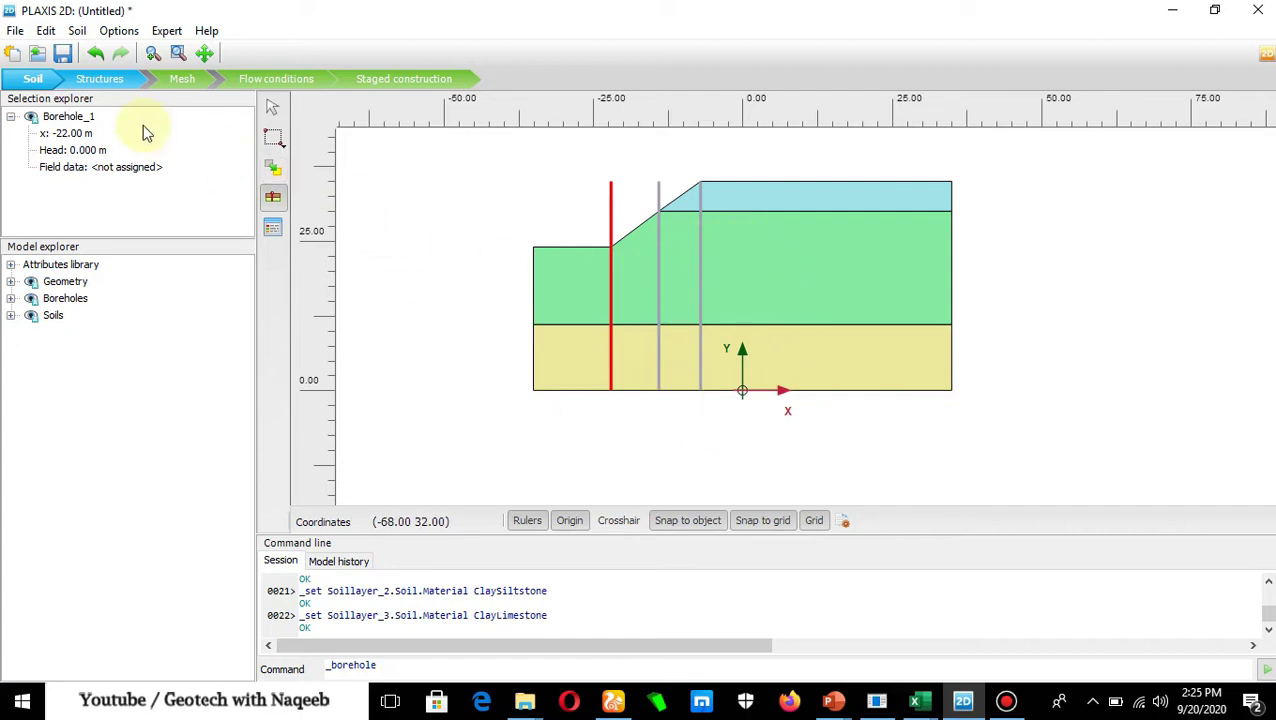
left_click(100, 79)
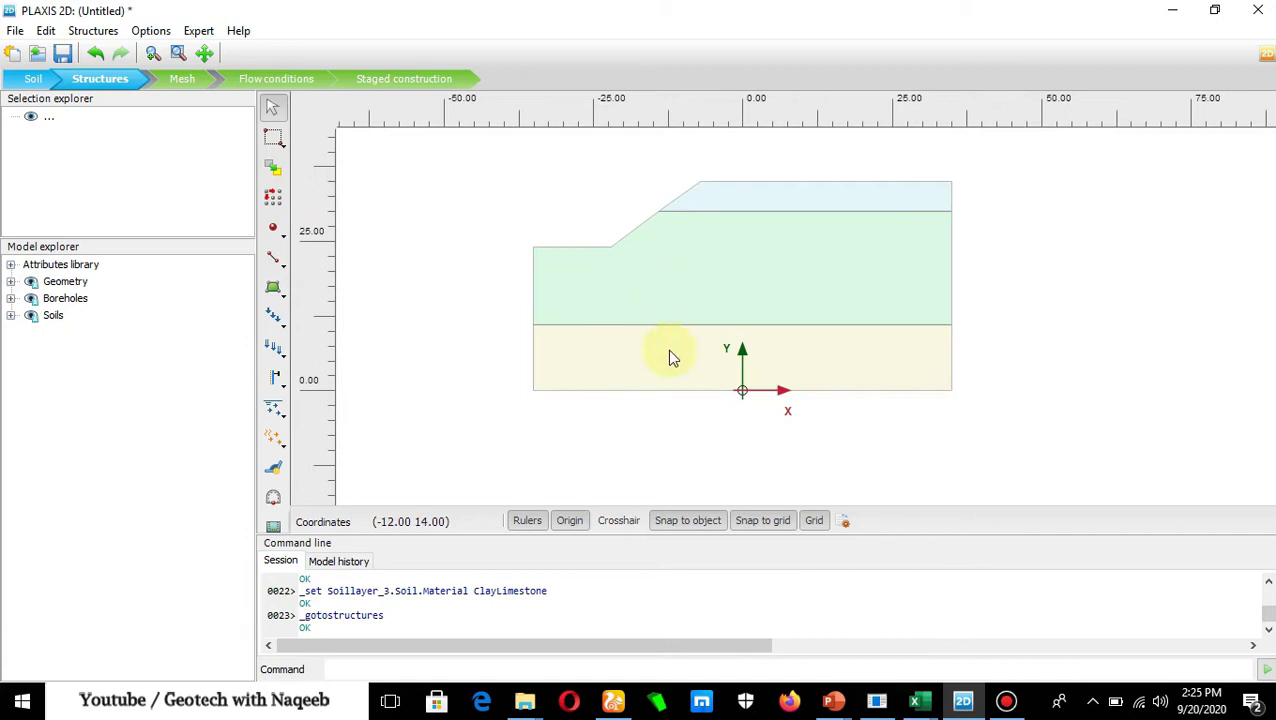
left_click(275, 500)
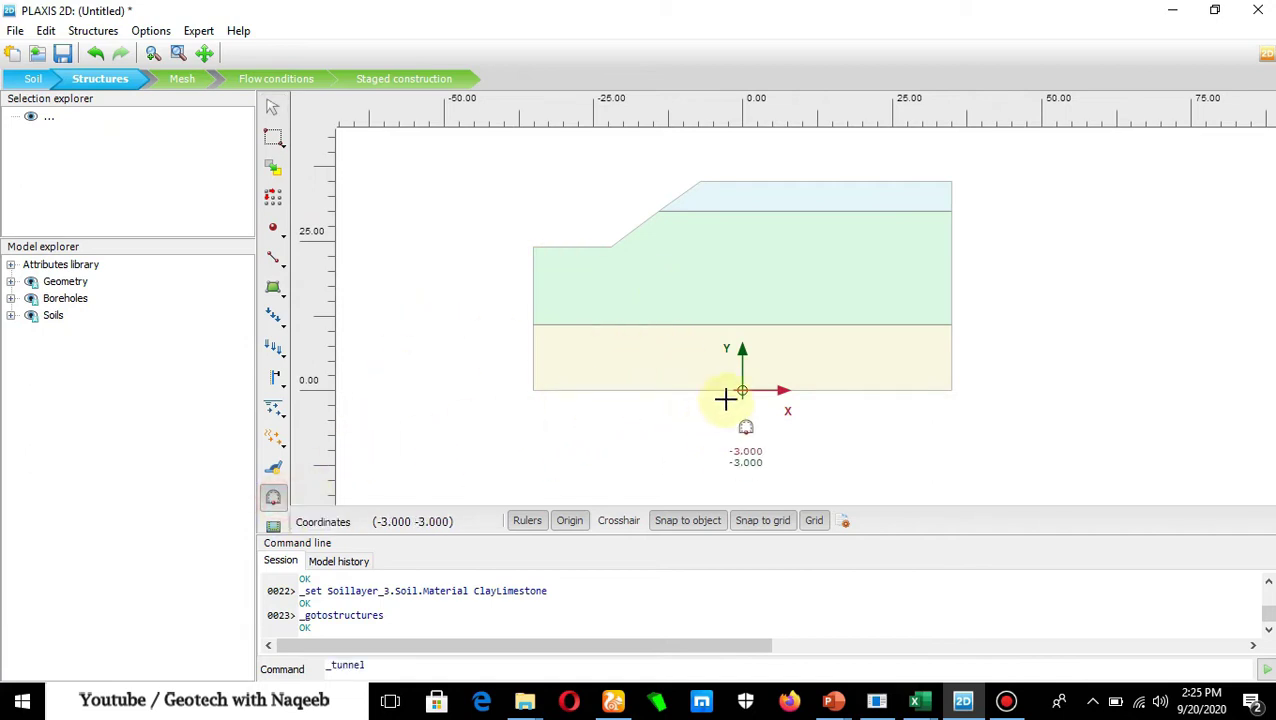
left_click(741, 294)
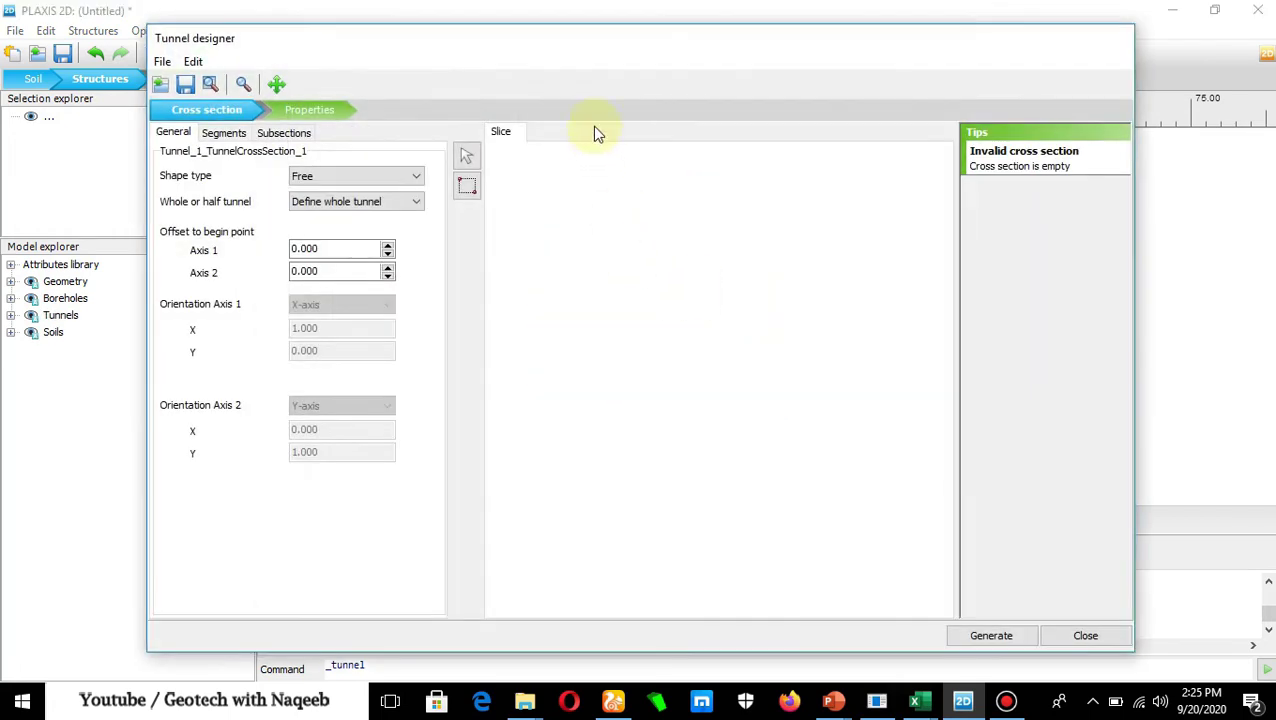
left_click_drag(570, 42, 611, 29)
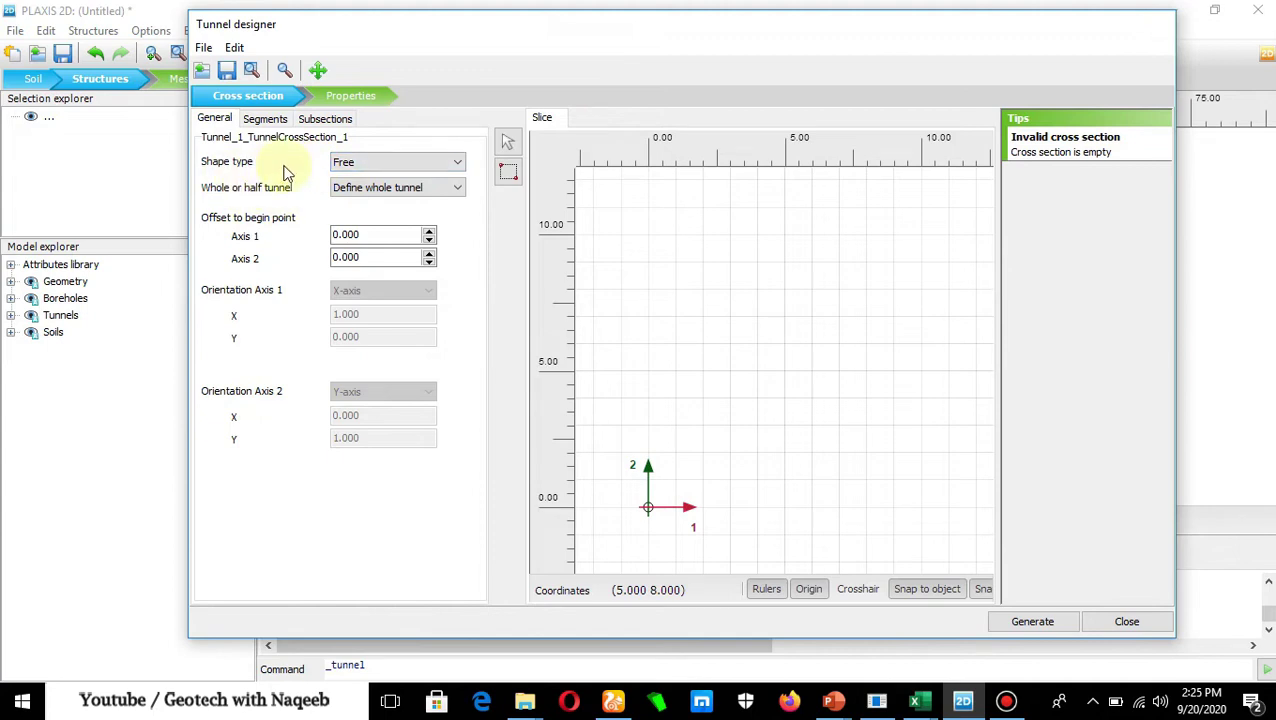
Add the first segment to the tunnel cross section and set its segment type to Arc
left_click(265, 119)
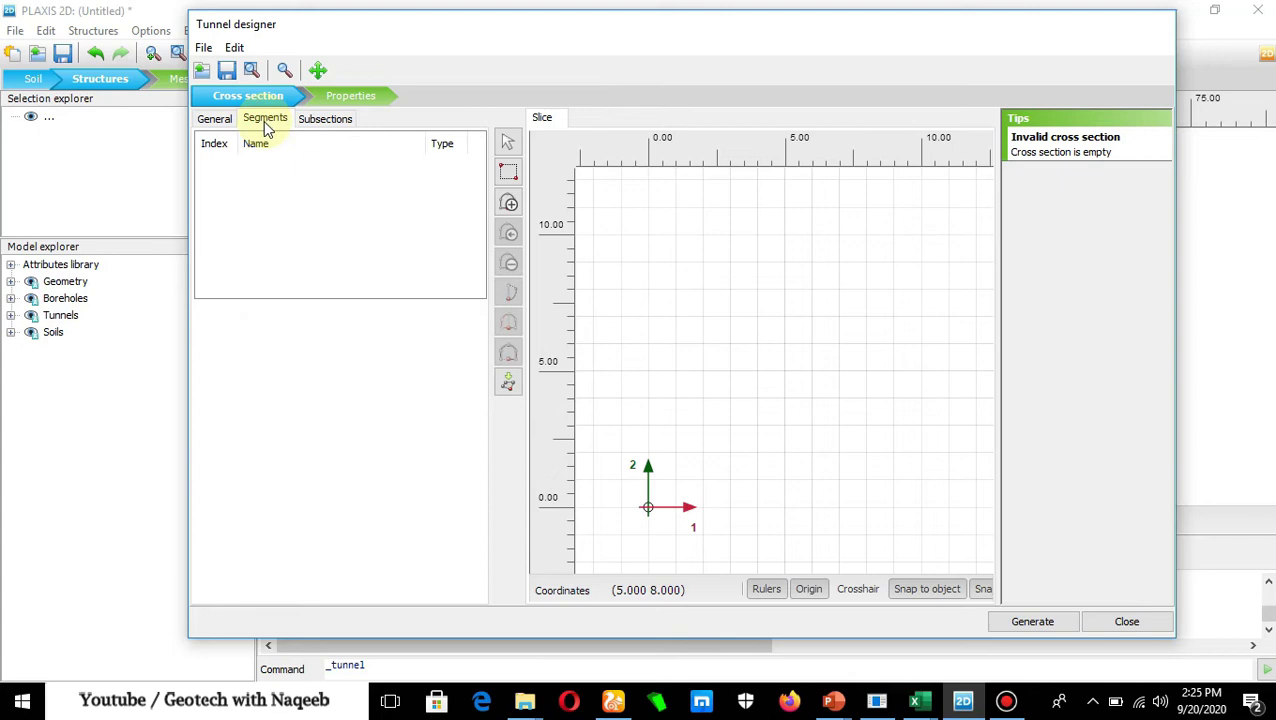
left_click(507, 202)
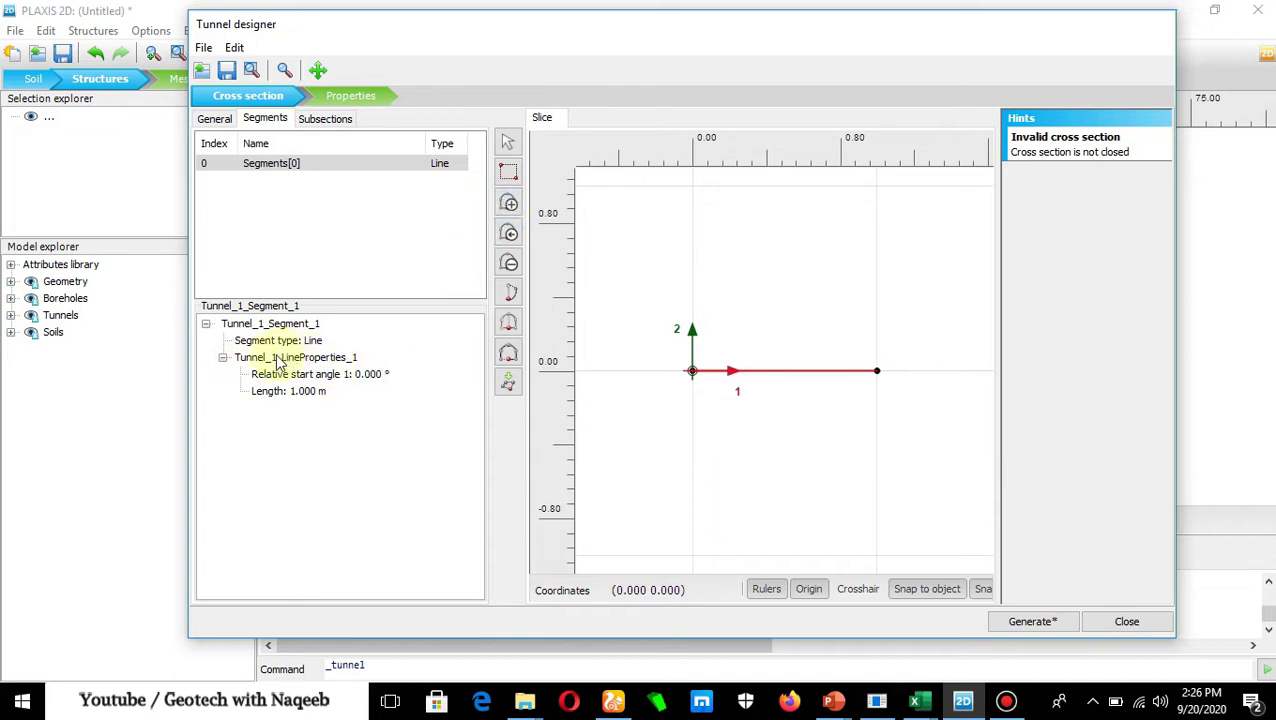
left_click(312, 341)
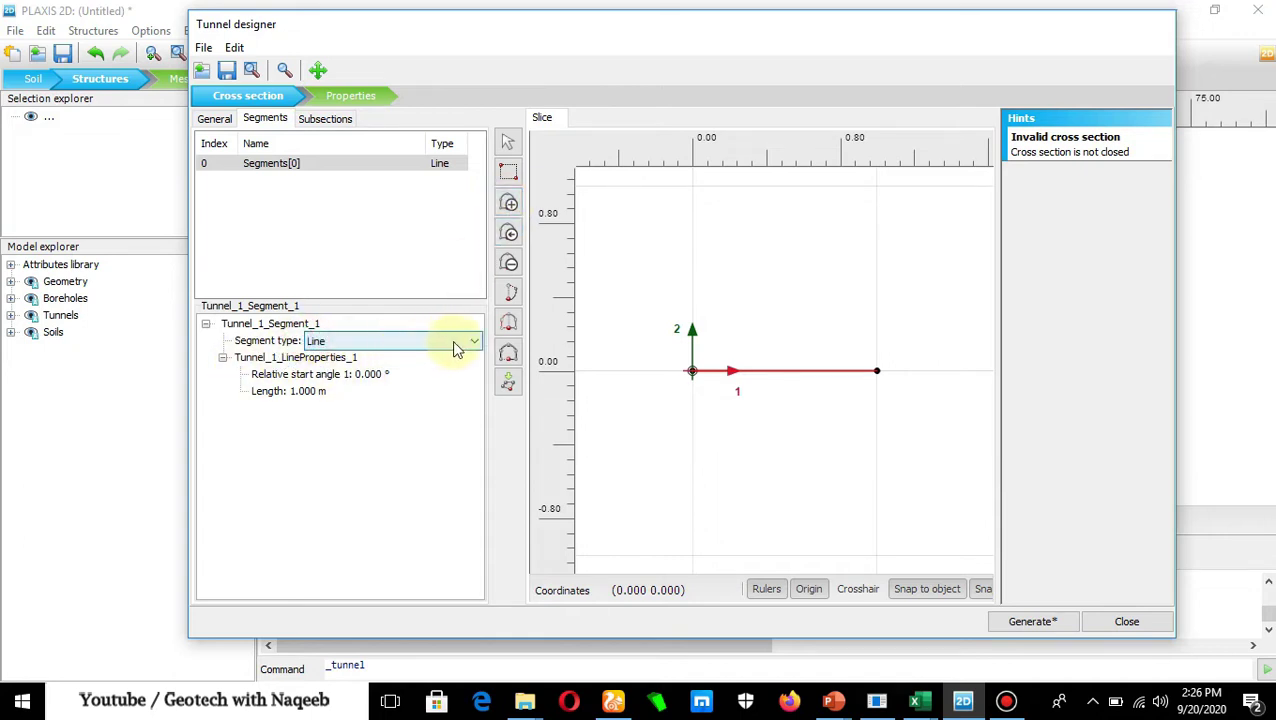
left_click(471, 342)
left_click(417, 372)
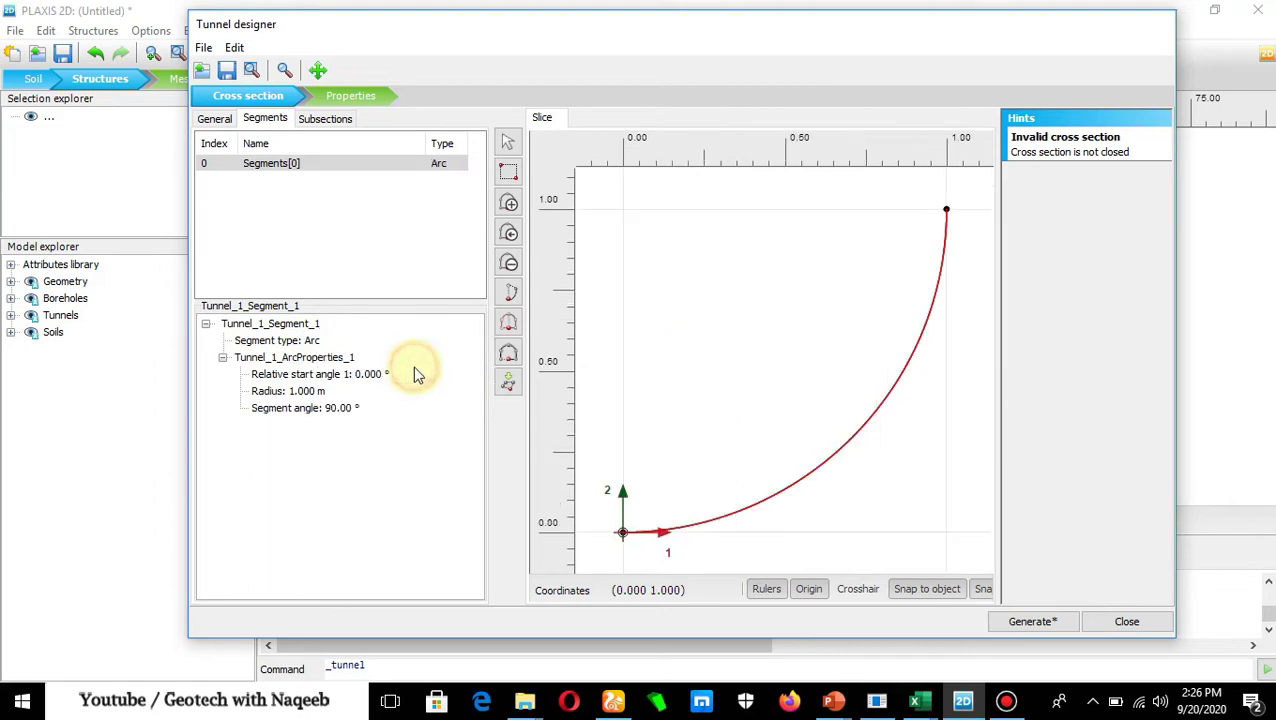
Check the segment values in the NATM tunnel presentation in PowerPoint, and set the first arc's radius to 10.4 m and segment angle to 22°
left_click(830, 702)
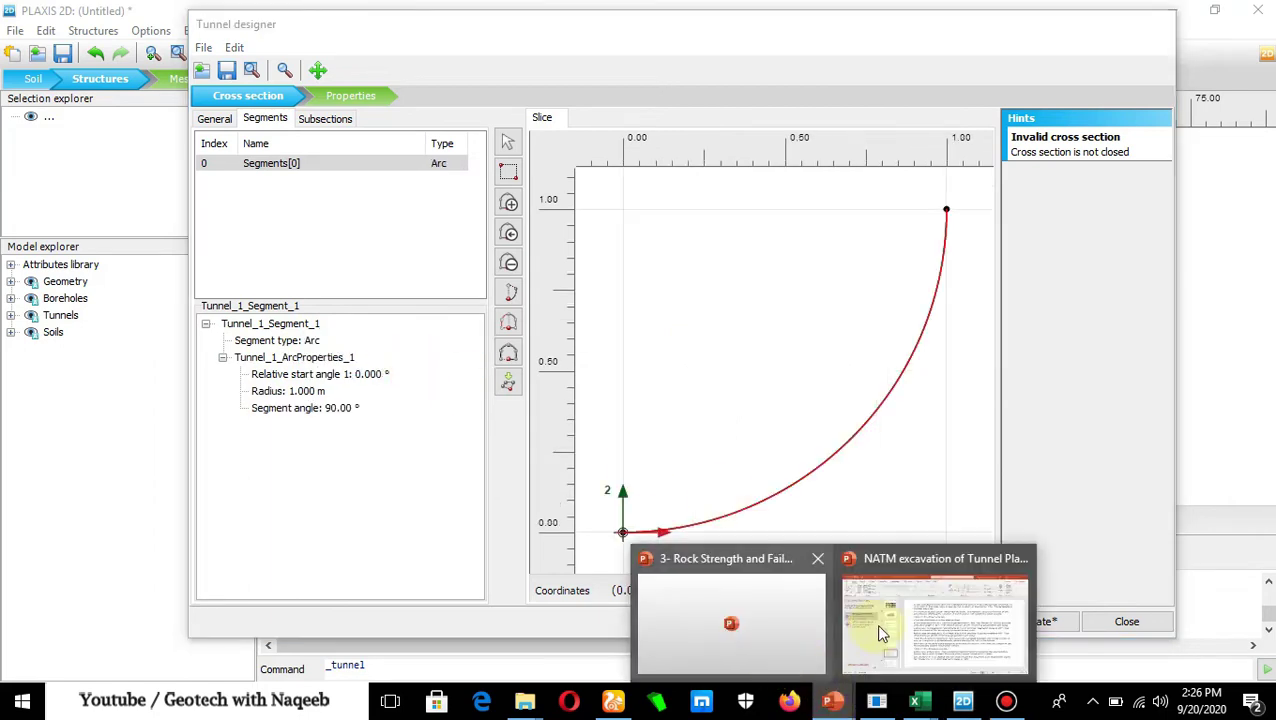
left_click(878, 632)
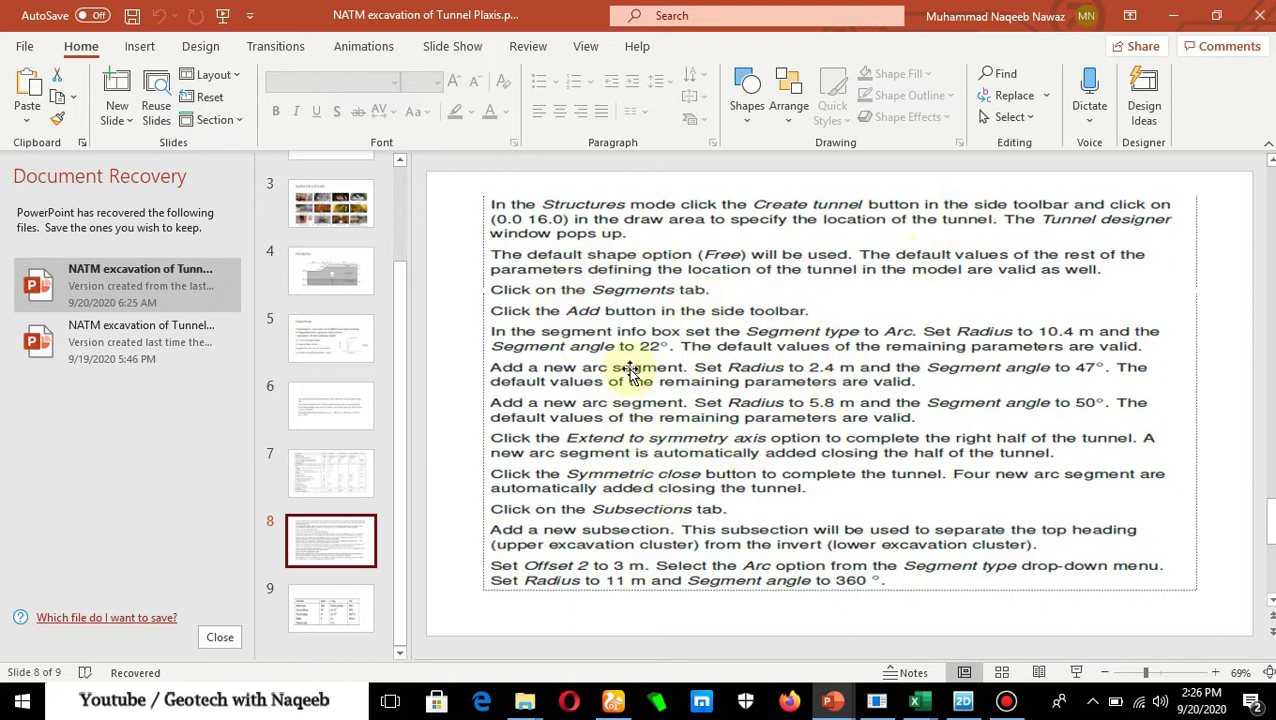
left_click(964, 704)
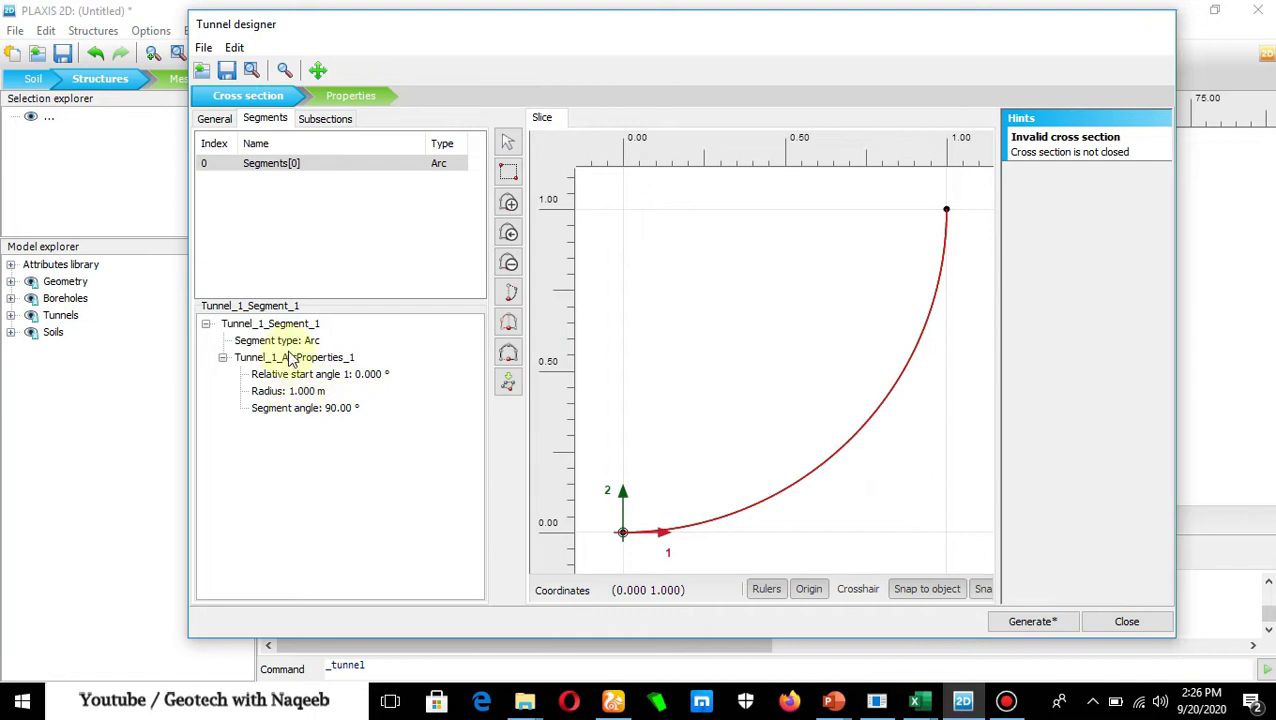
left_click(300, 391)
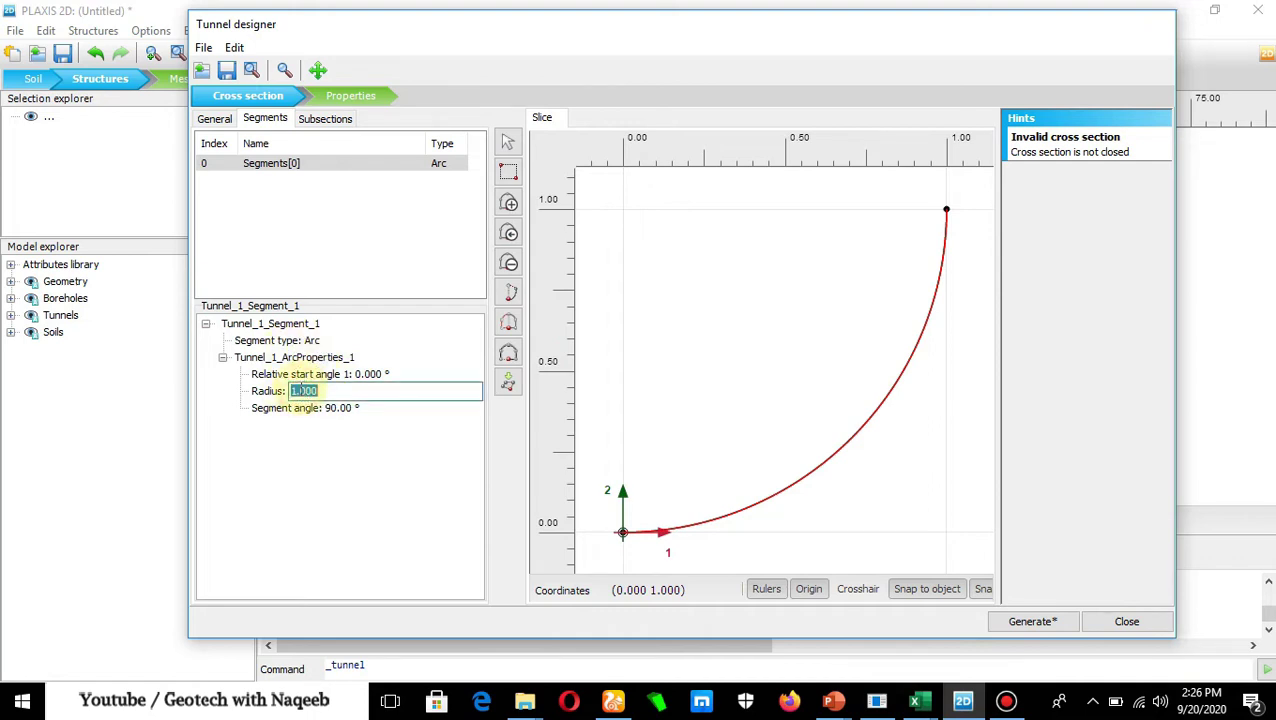
type("10.4")
left_click(340, 408)
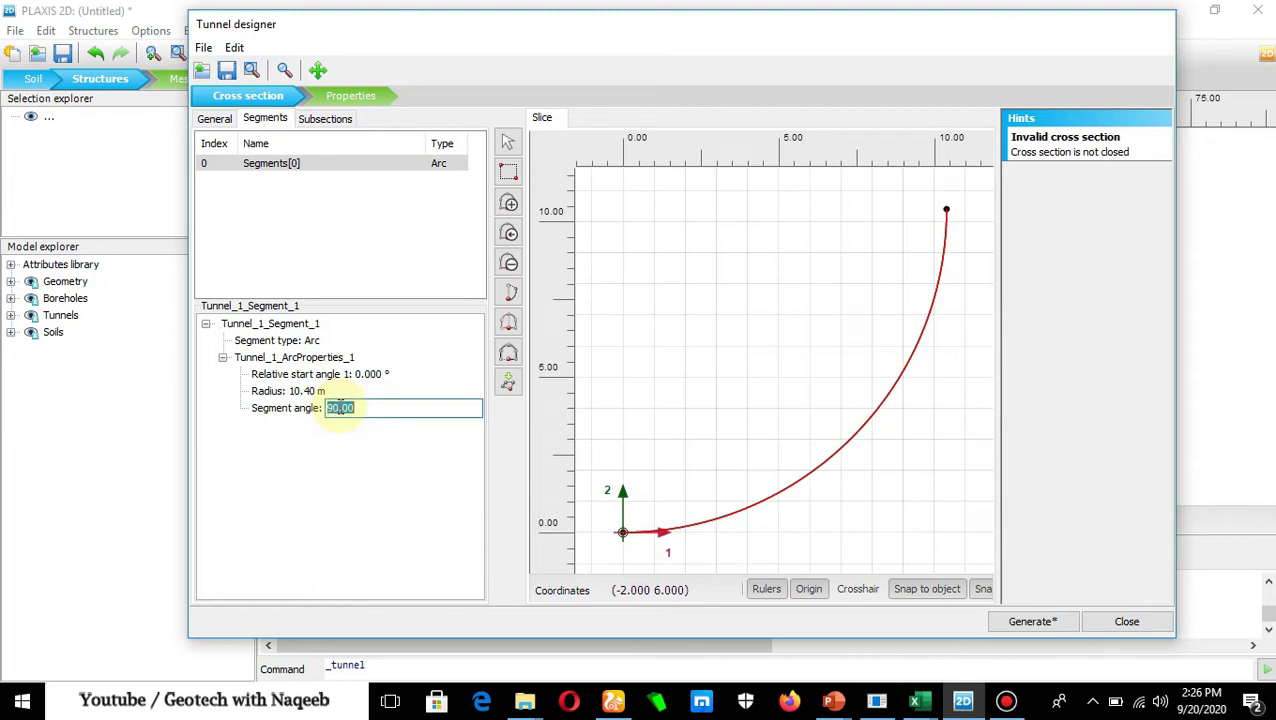
type("22")
left_click(356, 466)
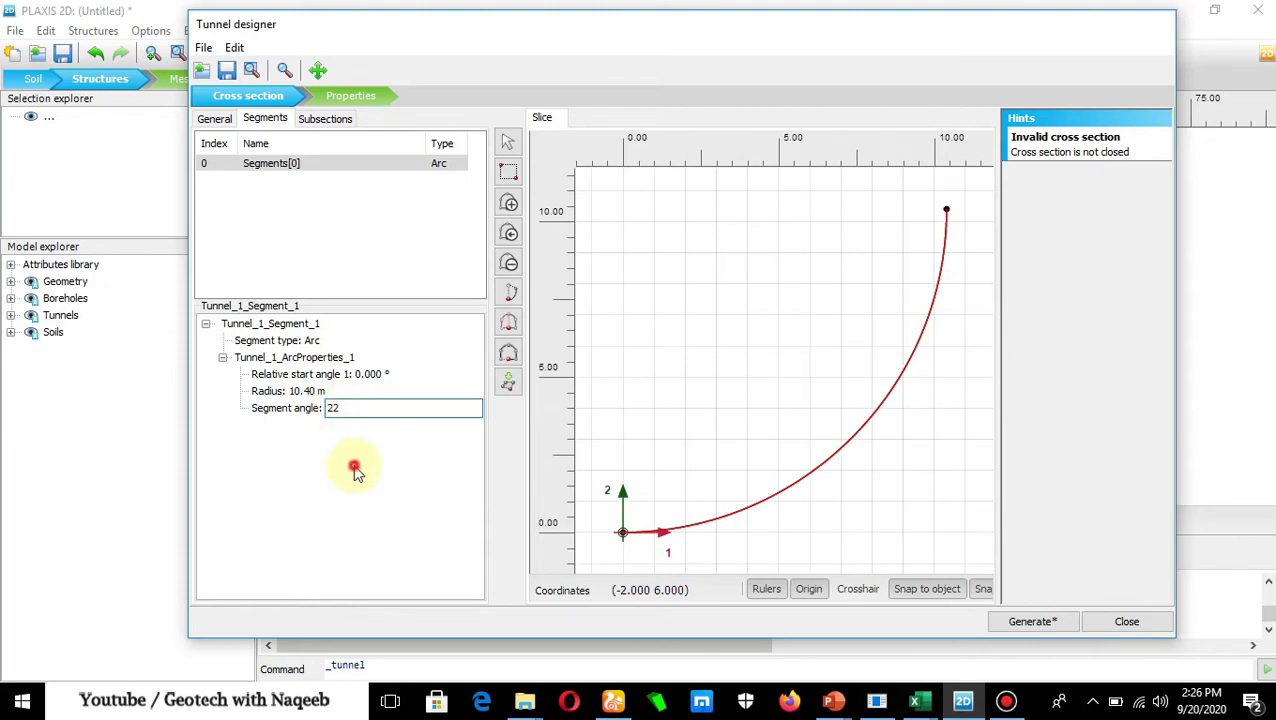
Add a second tunnel segment of type Arc with a radius of 2.4 m and a segment angle of 47°
left_click(509, 204)
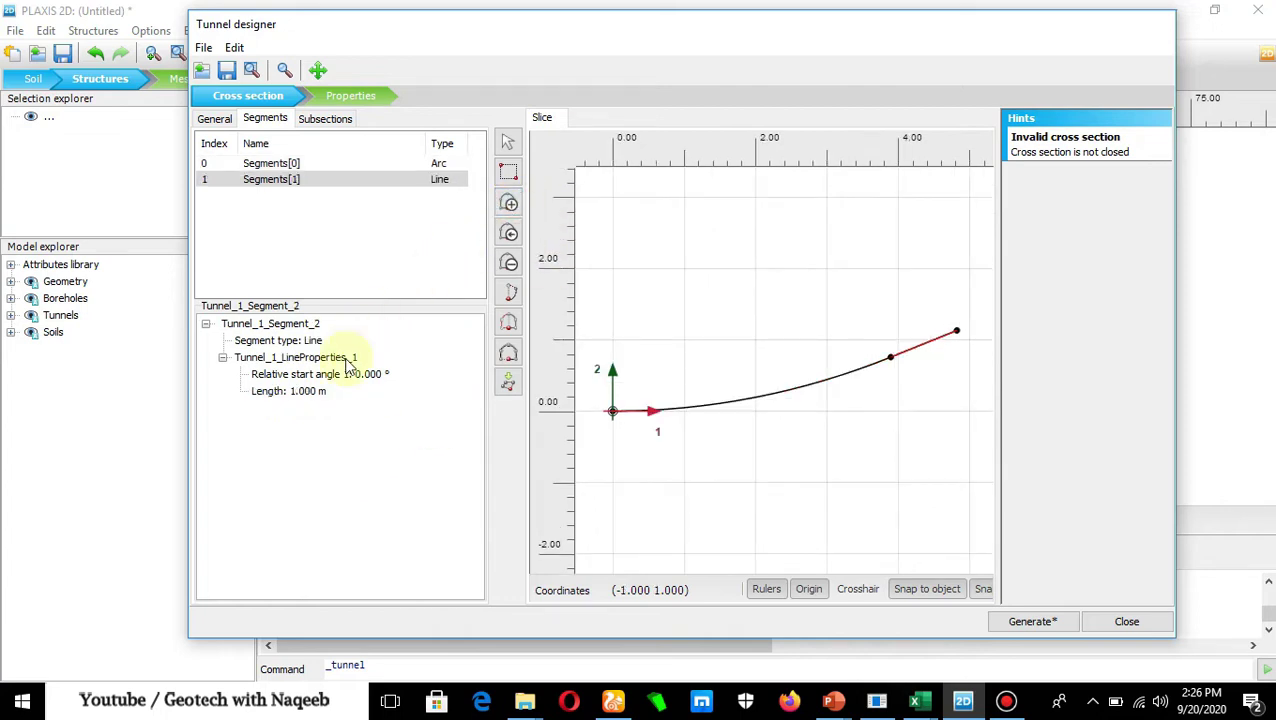
left_click(318, 340)
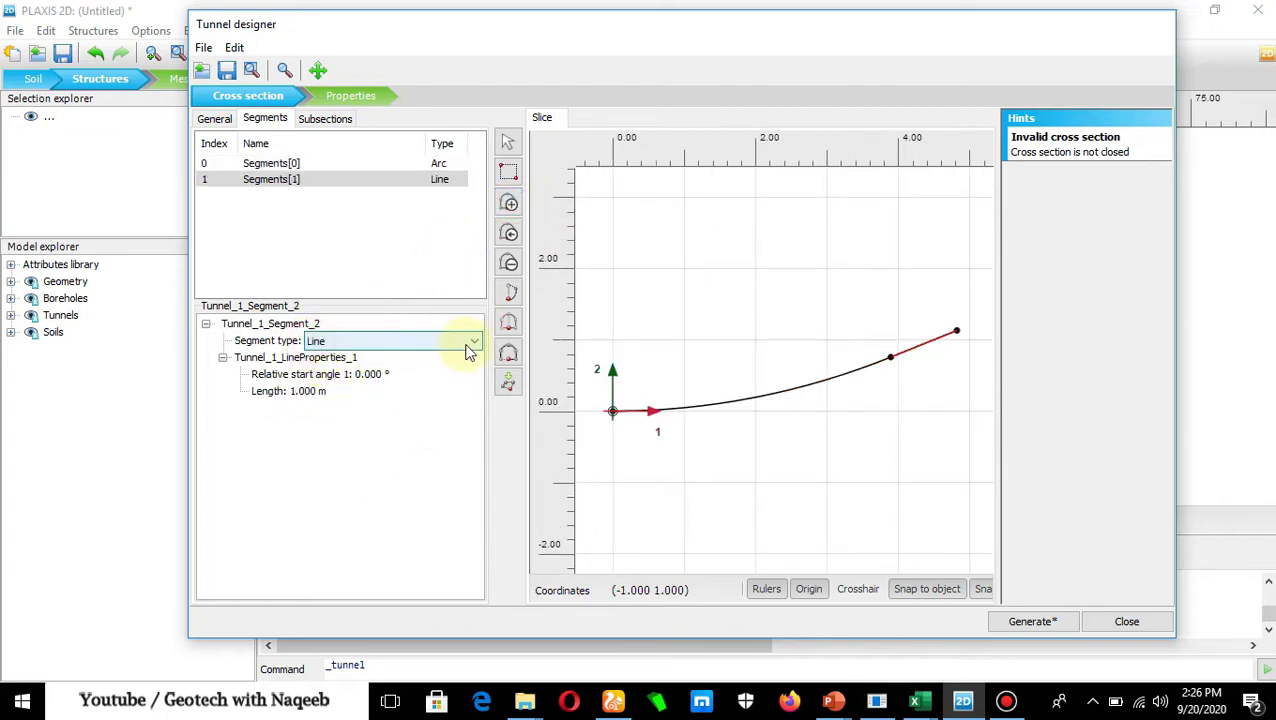
left_click(471, 343)
left_click(400, 371)
left_click(303, 391)
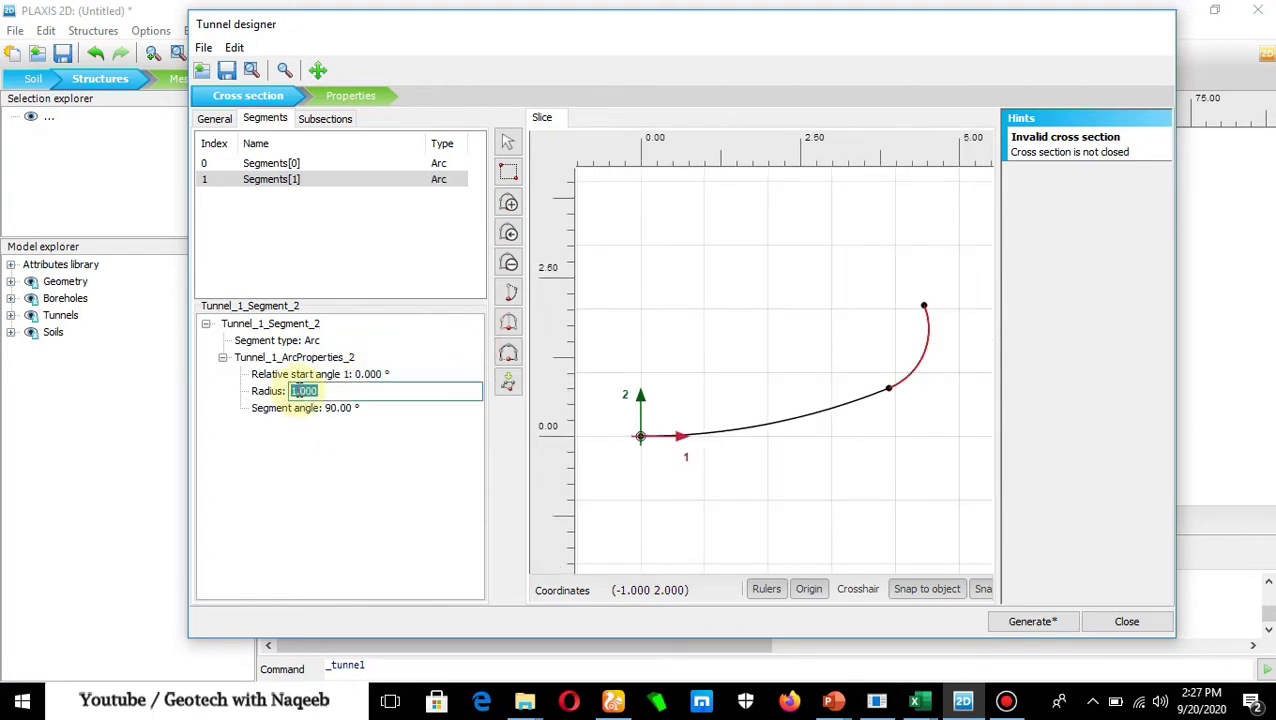
type("2.4")
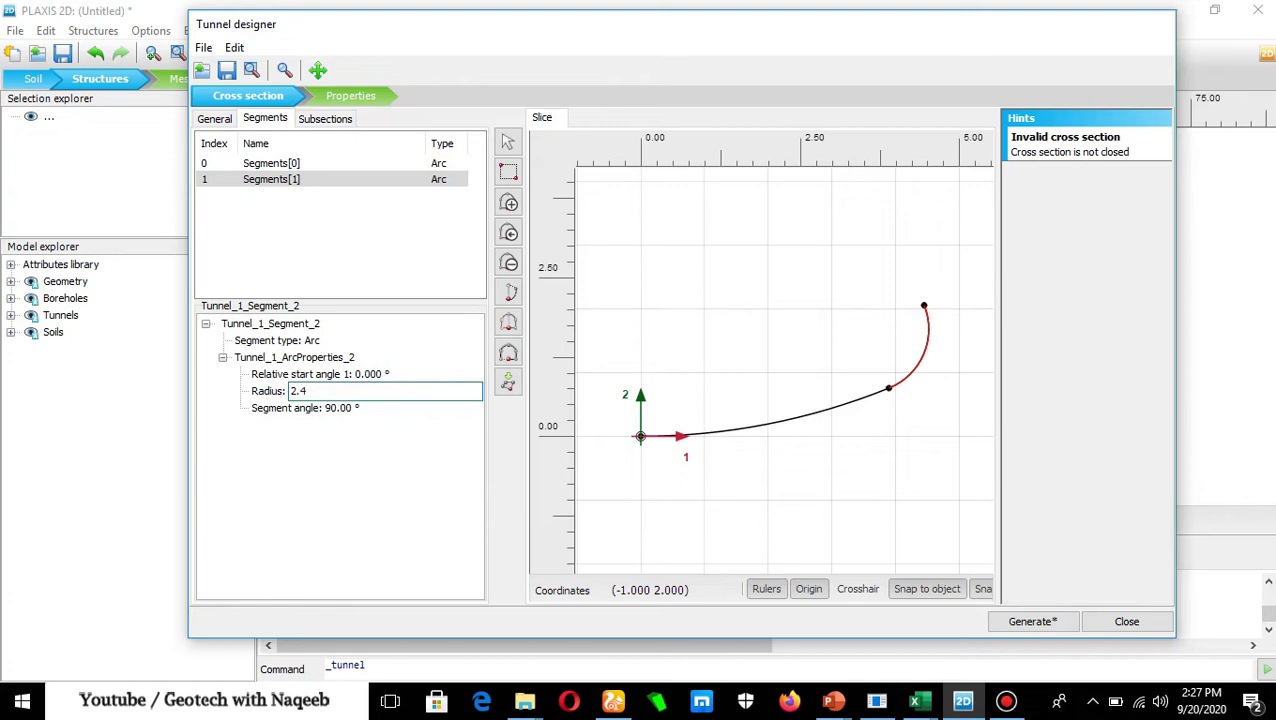
key("Return")
left_click(339, 407)
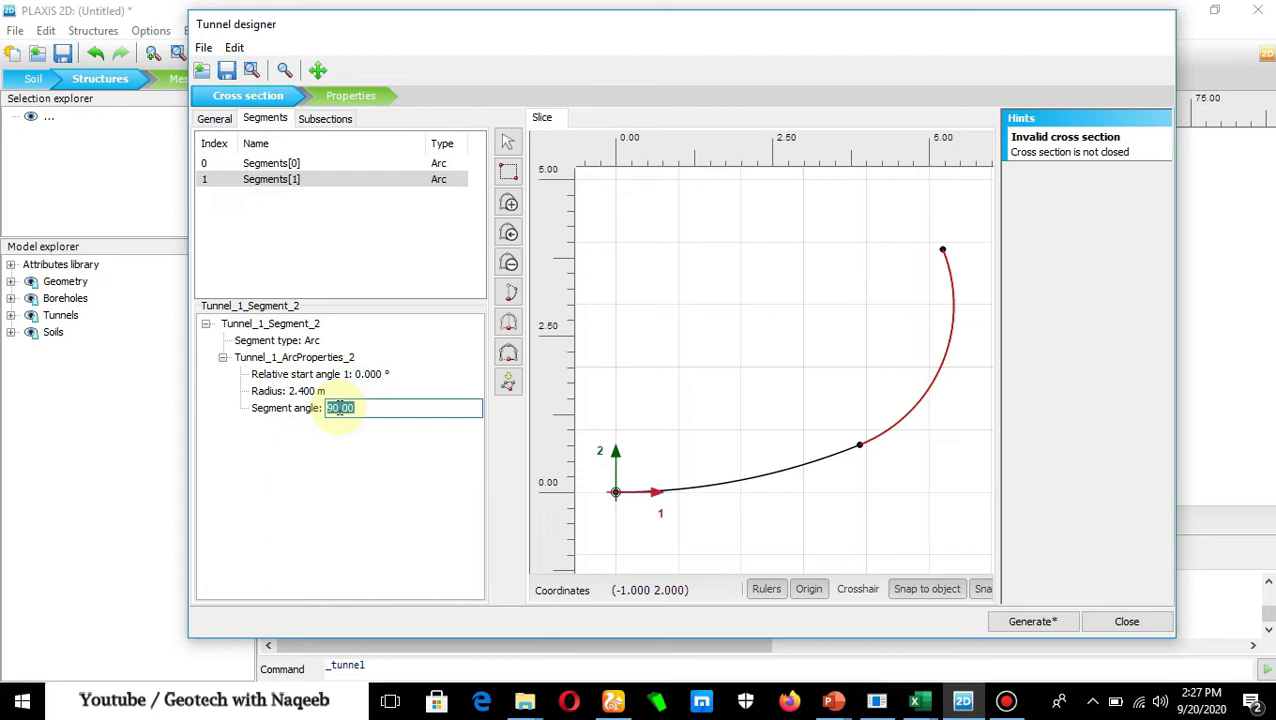
type("47")
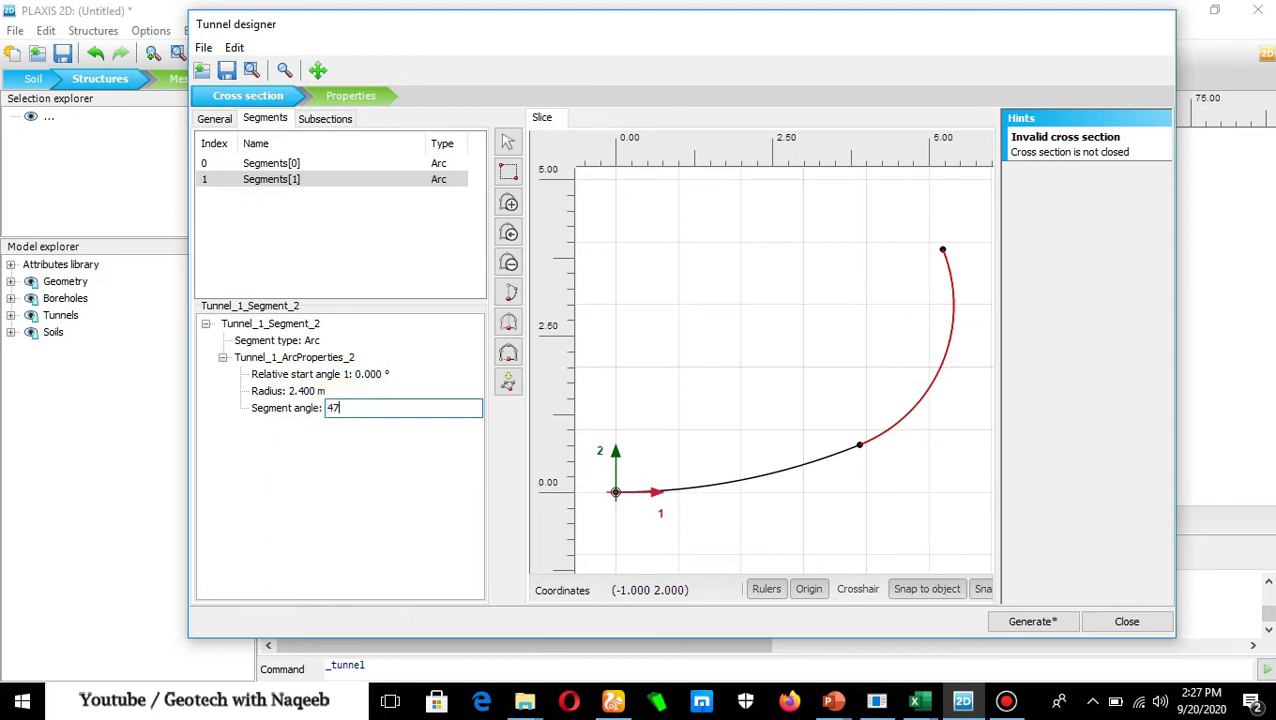
left_click(337, 447)
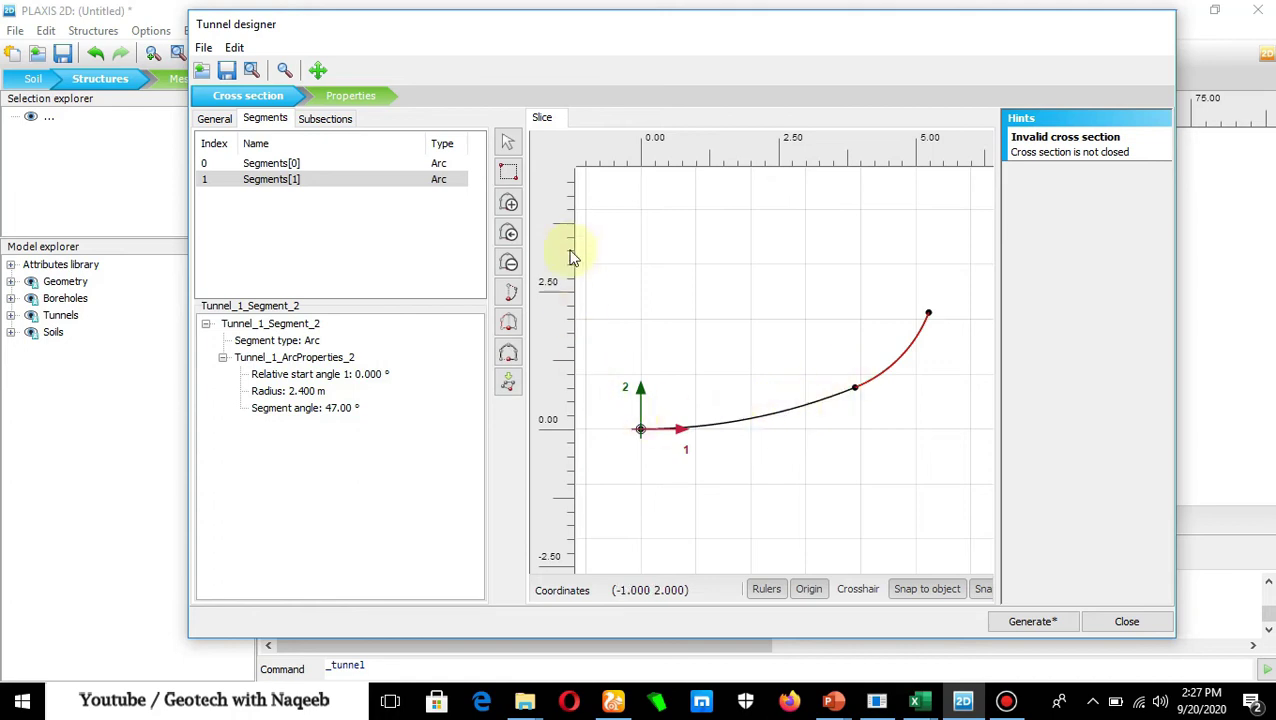
Add a third tunnel segment of type Arc with a radius of 5.8 m and a segment angle of 50°
left_click(508, 203)
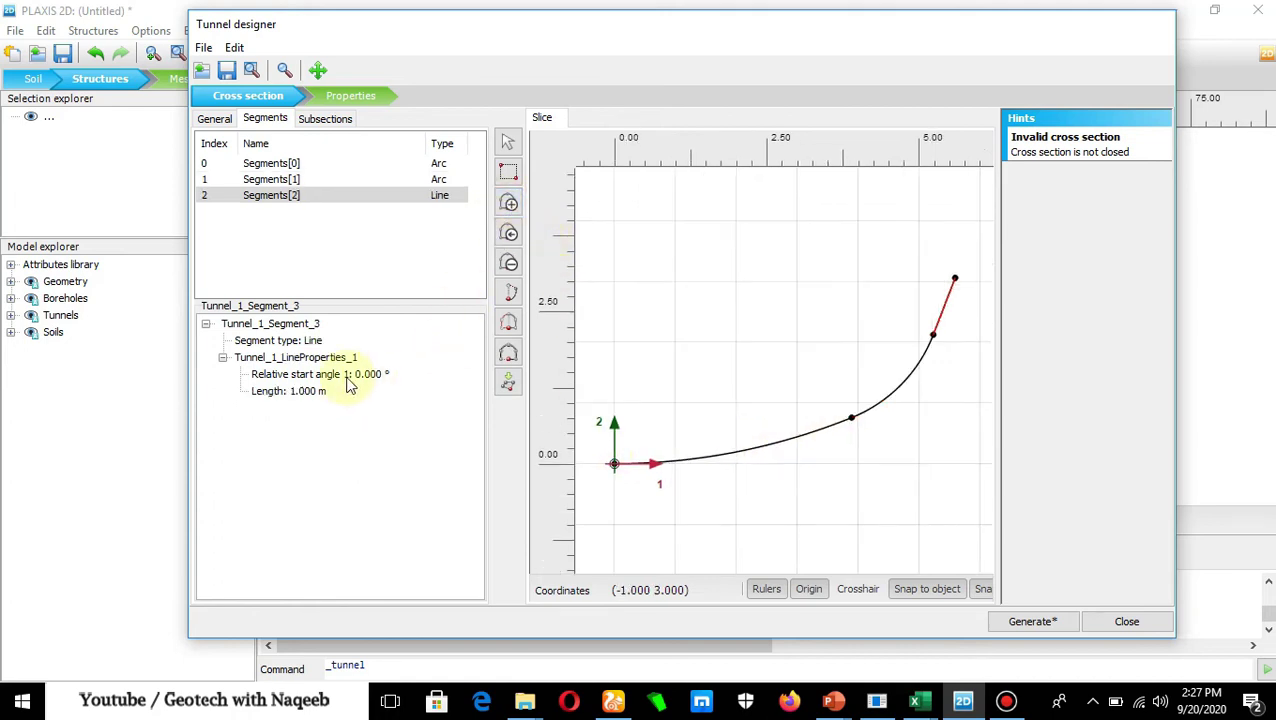
left_click(318, 341)
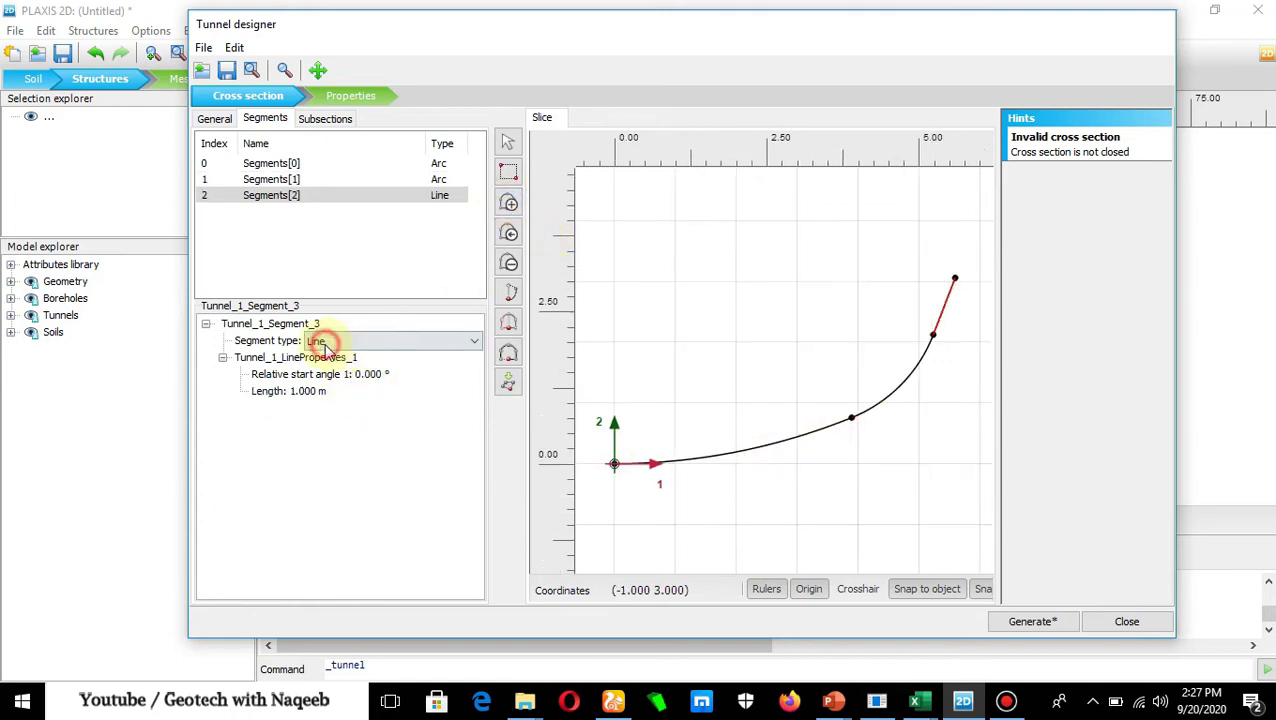
left_click(476, 345)
left_click(400, 370)
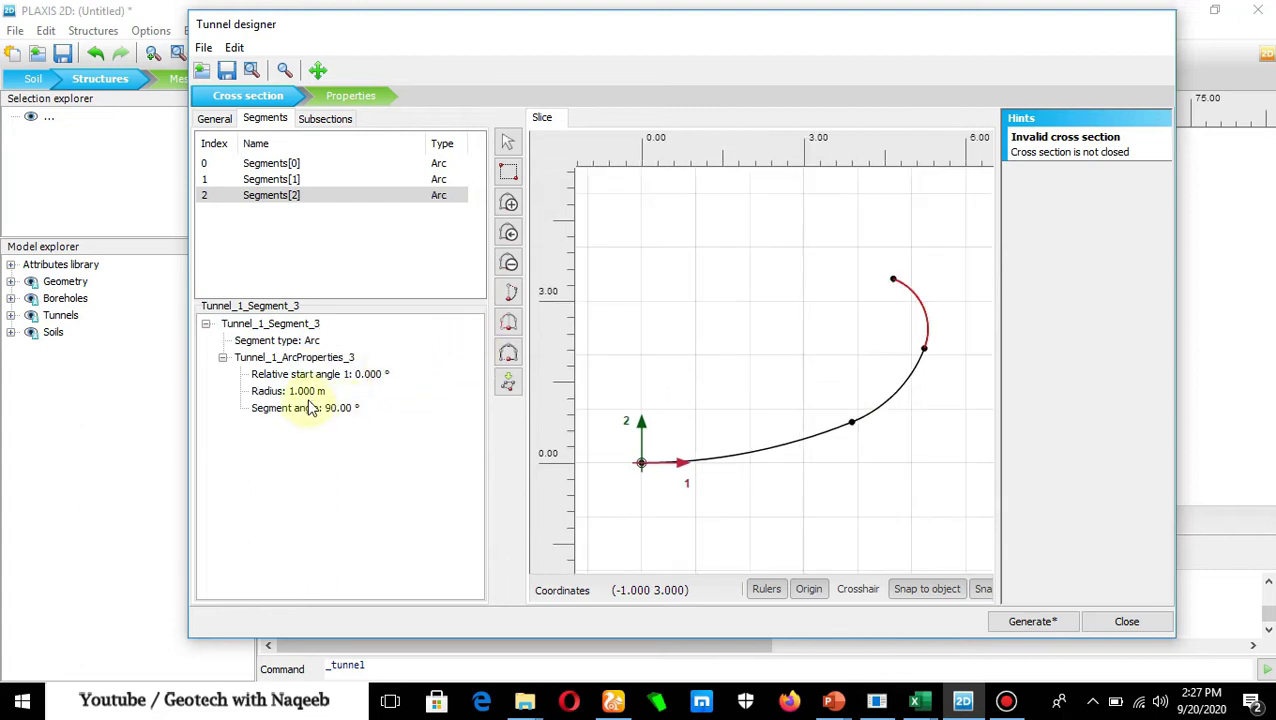
left_click(305, 391)
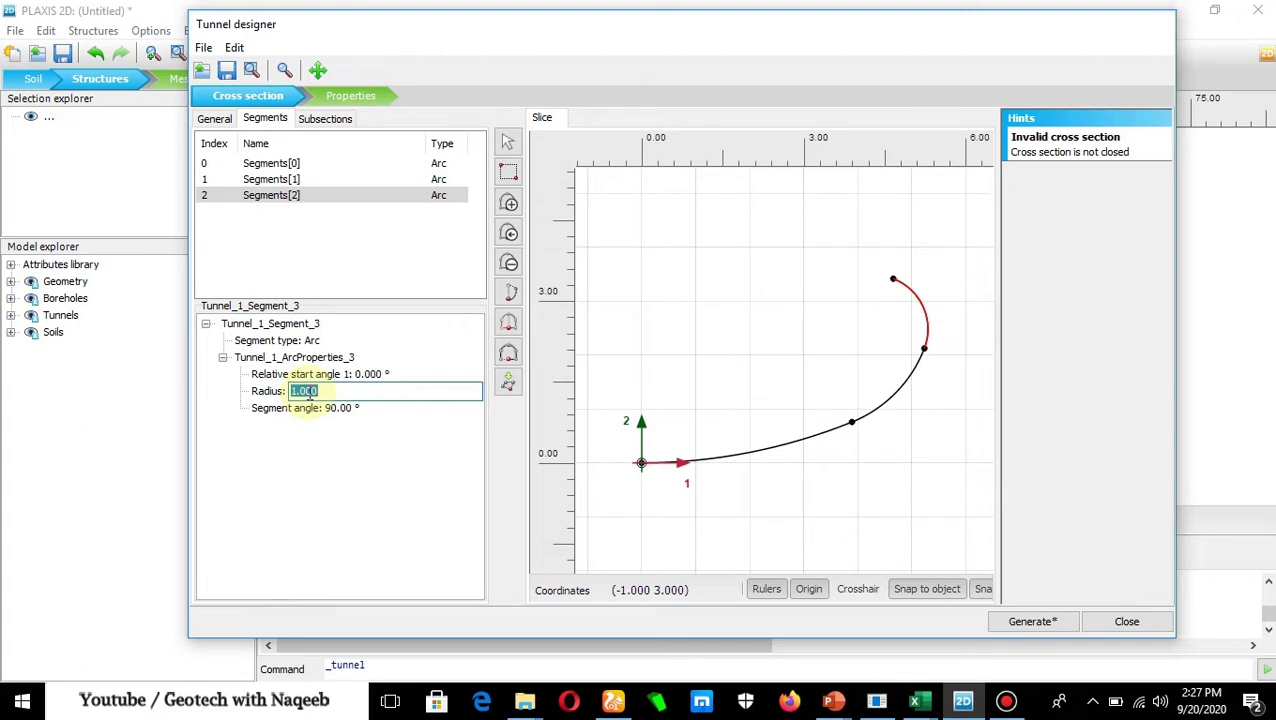
type("5.8")
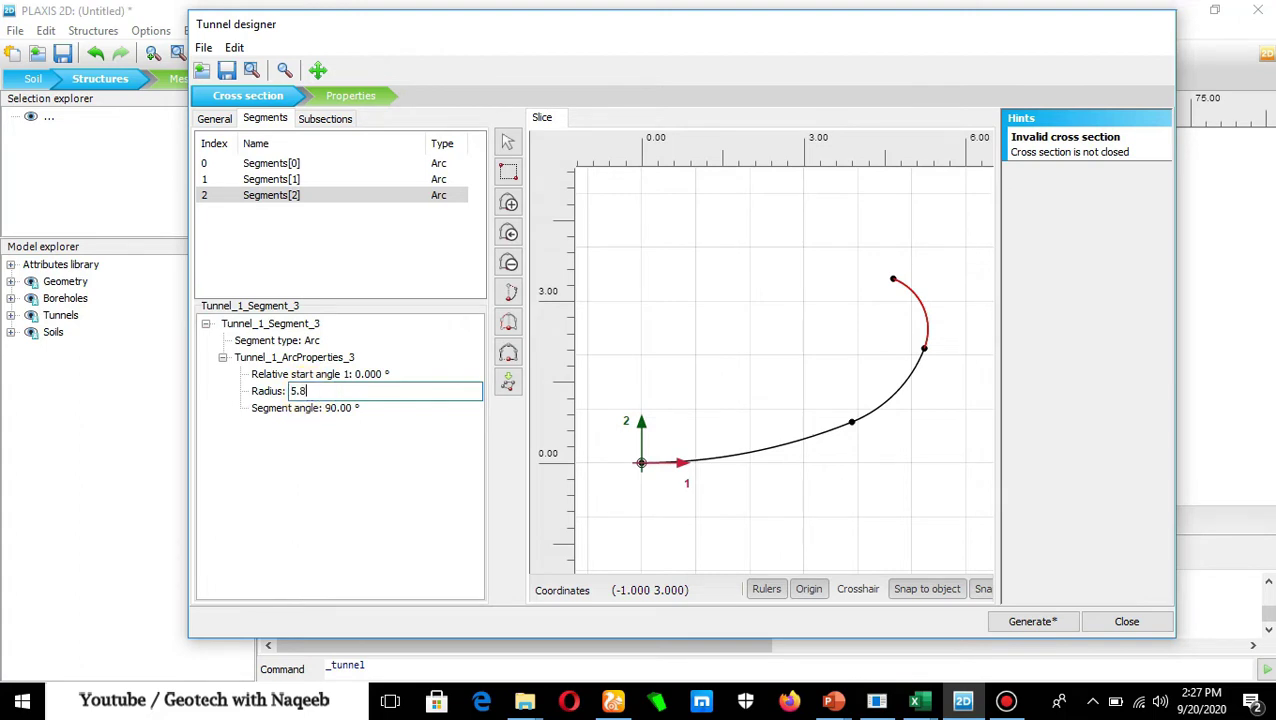
left_click(335, 415)
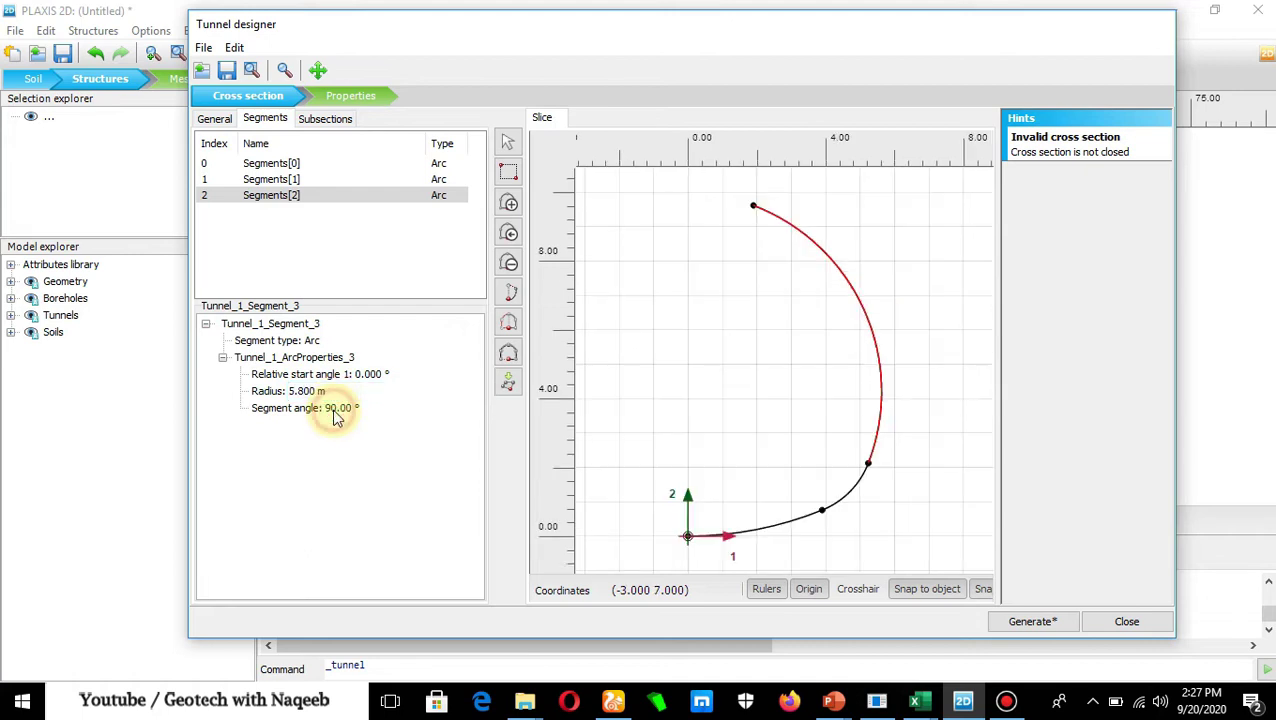
left_click(335, 413)
type("50")
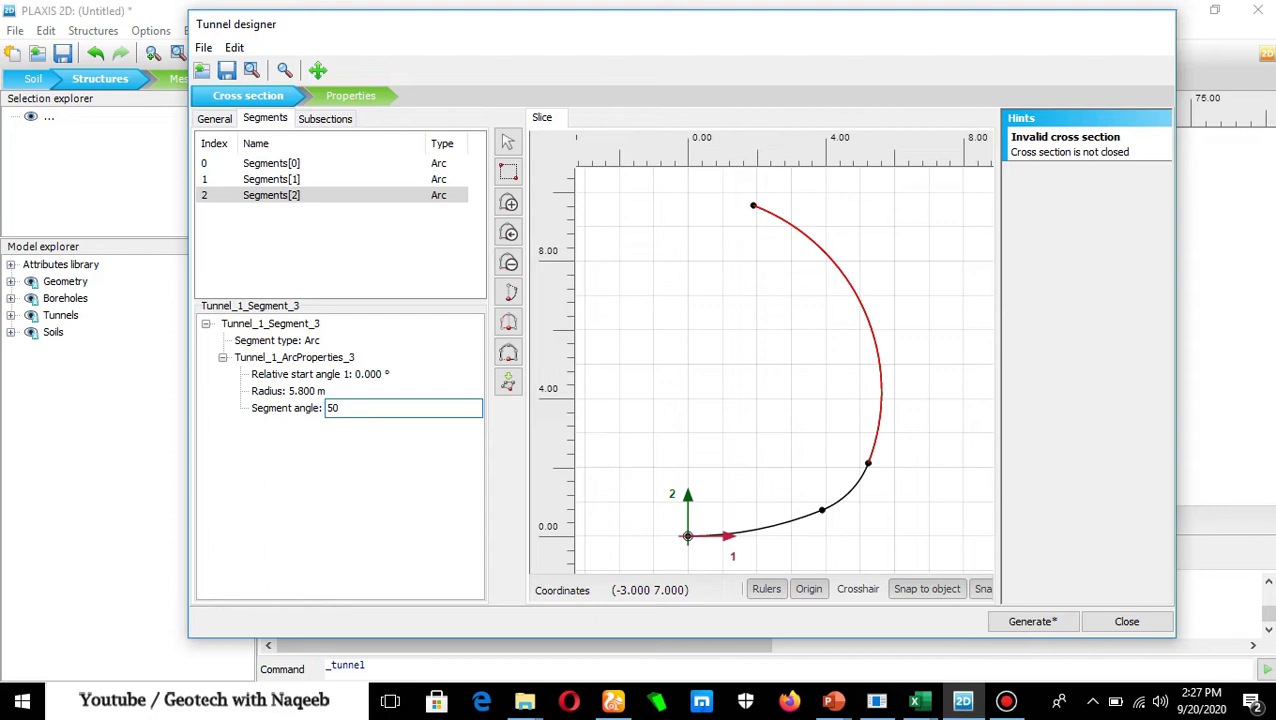
left_click(335, 467)
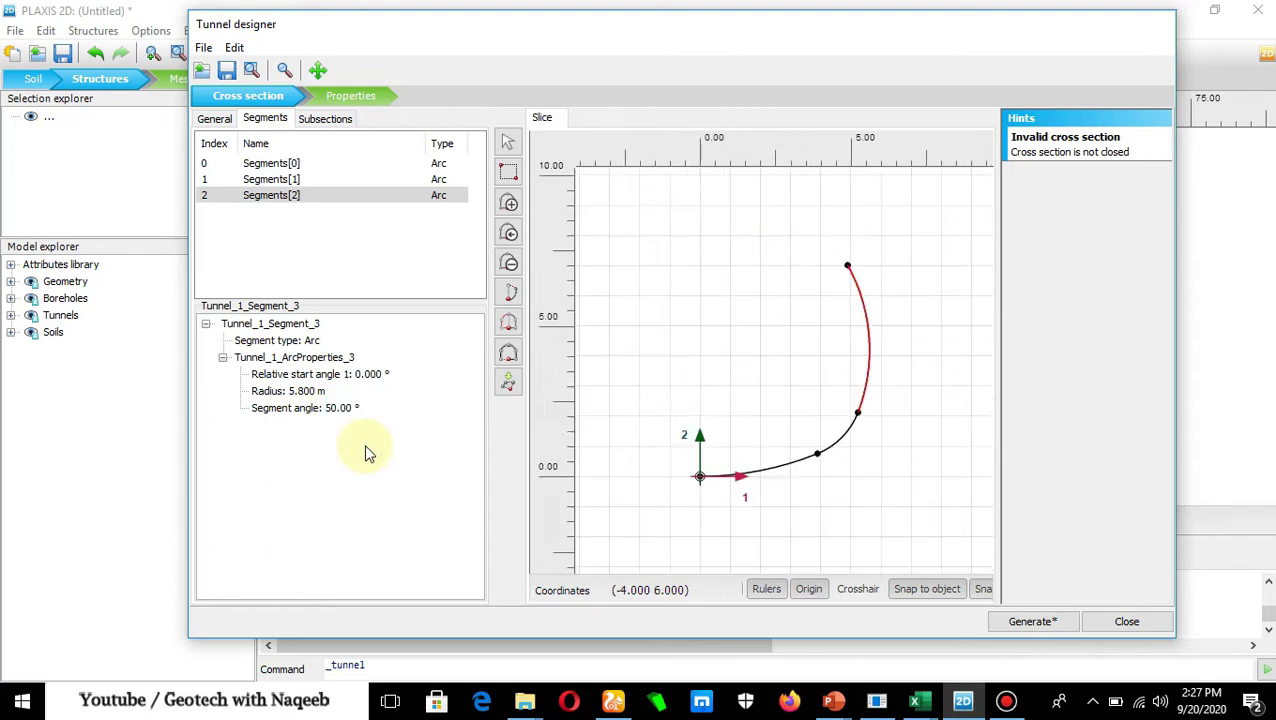
Extend the half cross section to the symmetry axis and close the tunnel outline symmetrically
left_click(511, 298)
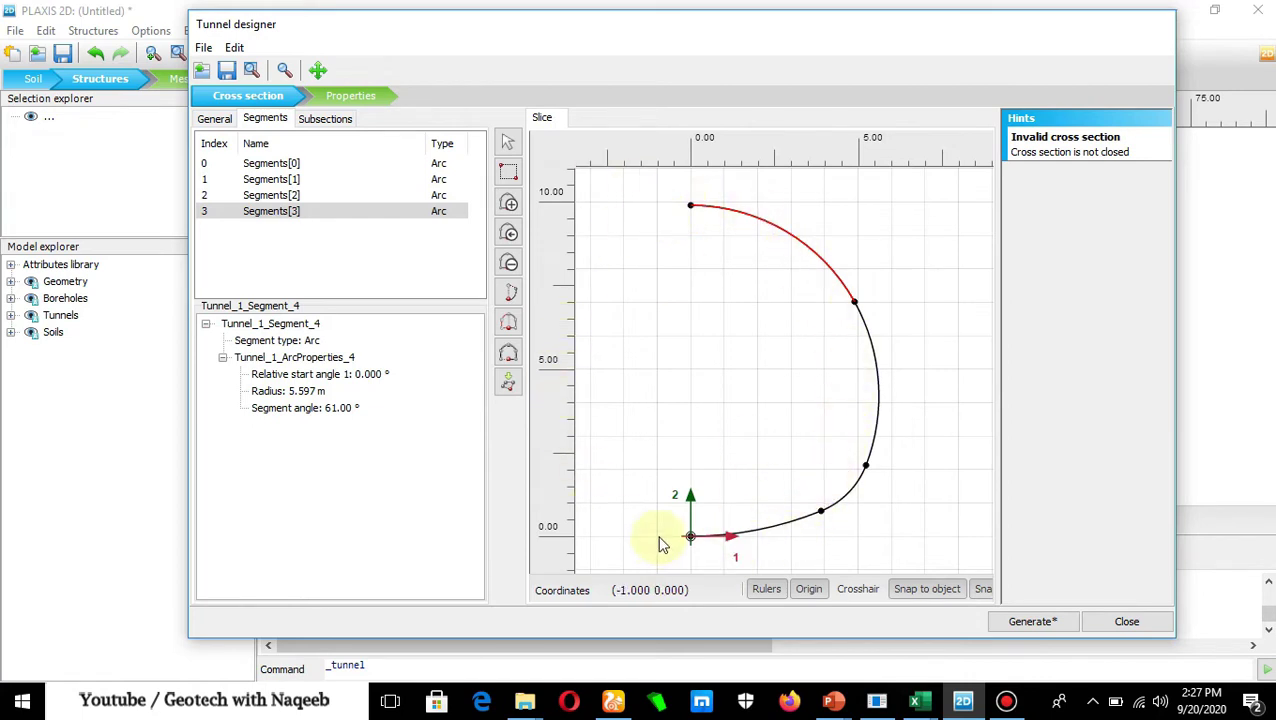
left_click(508, 323)
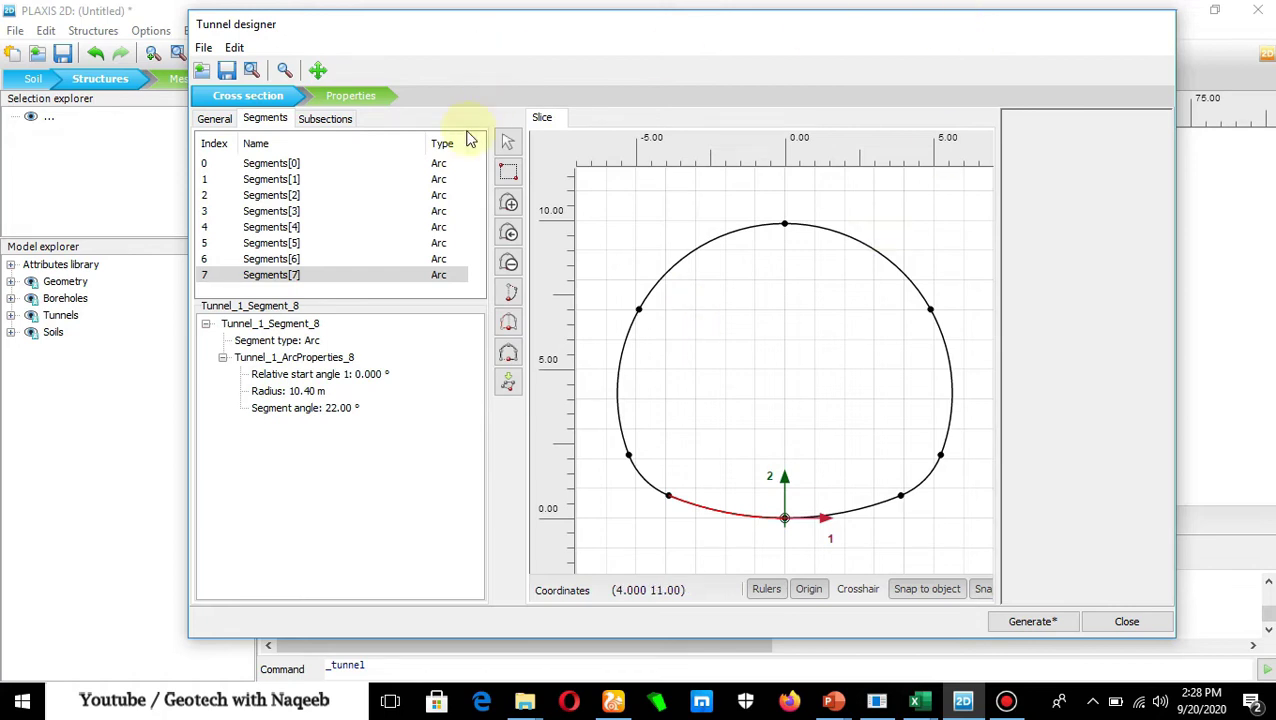
Add a subsection to the tunnel cross section and set its Offset 2 to 3 m
left_click(340, 119)
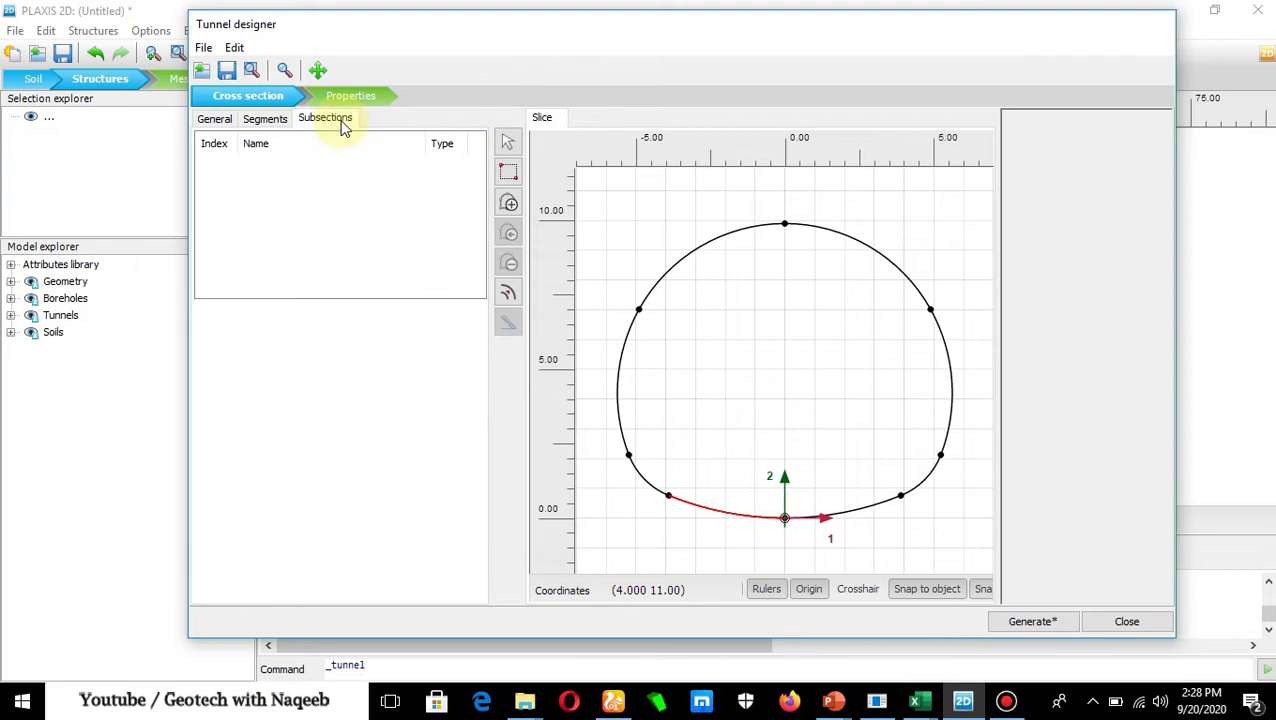
left_click(508, 203)
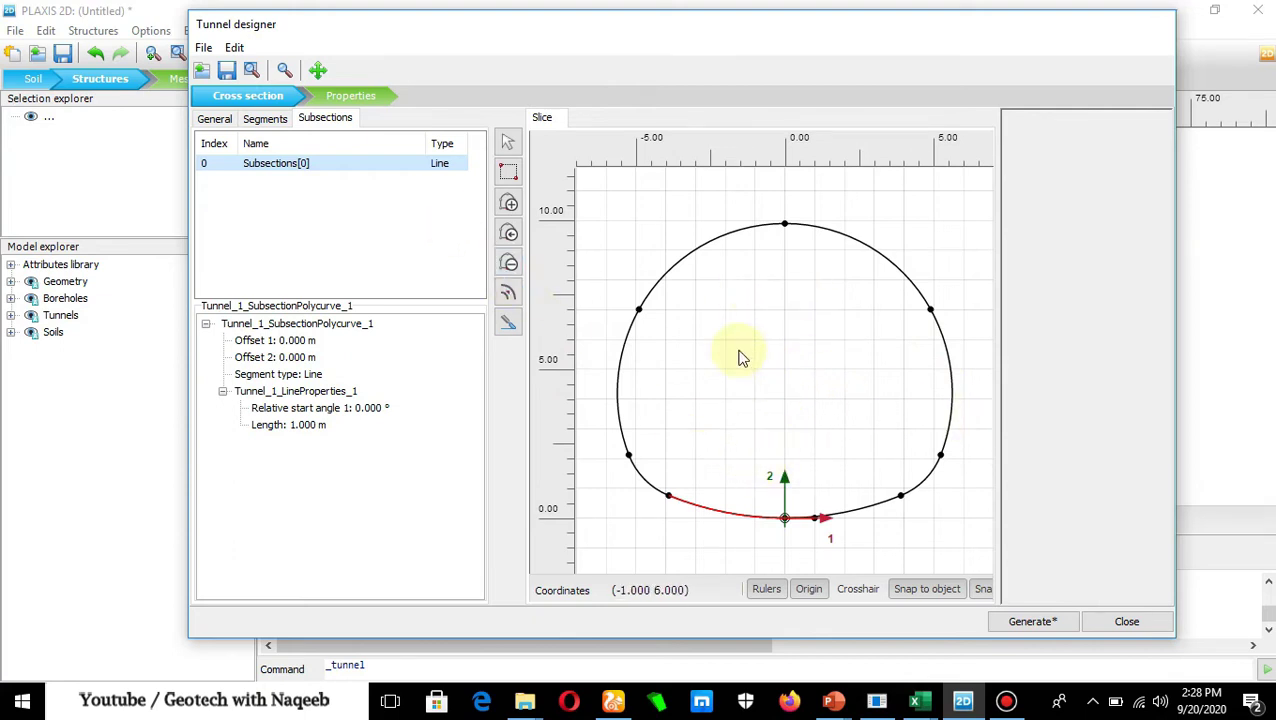
left_click(293, 359)
left_click(293, 359)
type("3")
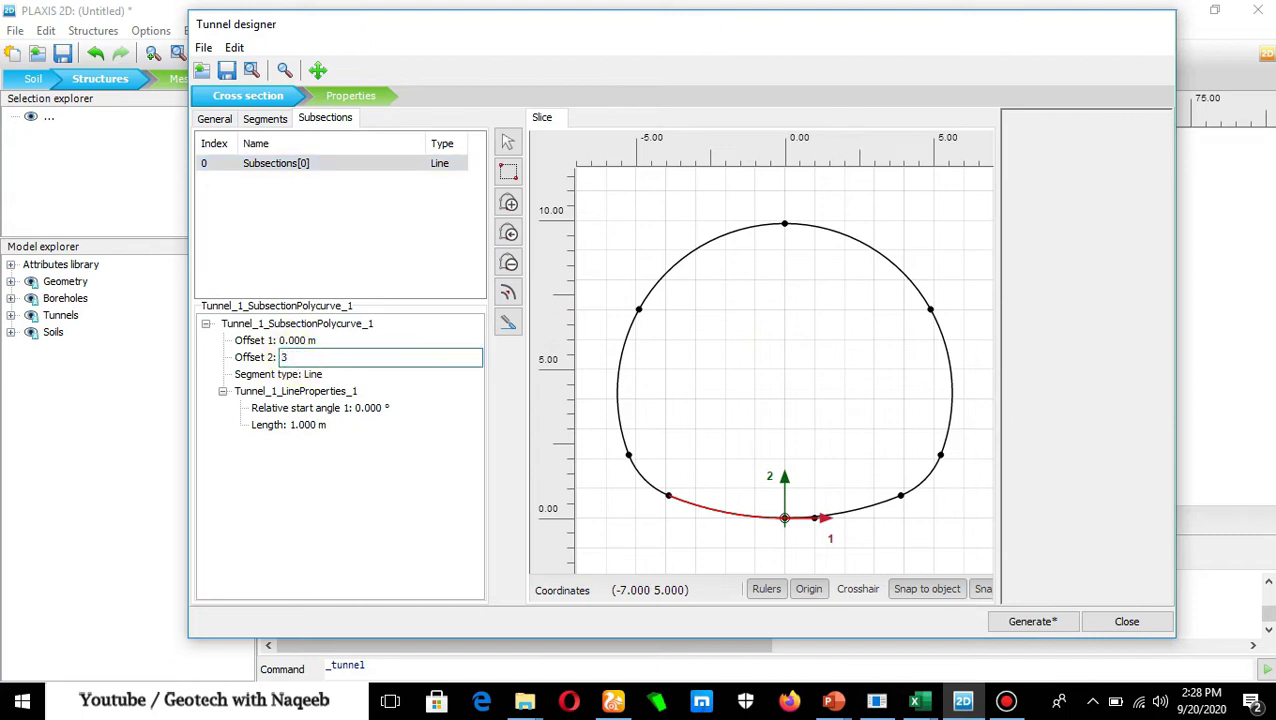
Change the subsection's segment type to Arc with a radius of 11 m and a segment angle of 360°
left_click(313, 376)
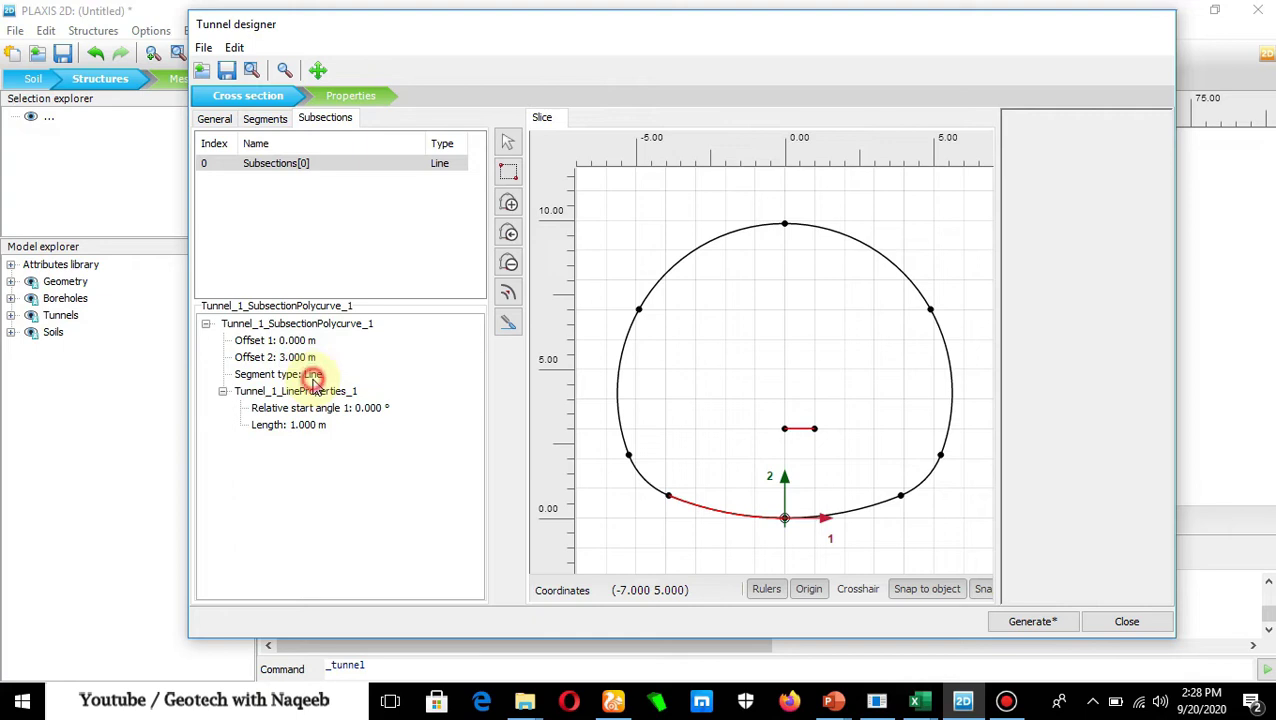
left_click(313, 376)
left_click(476, 380)
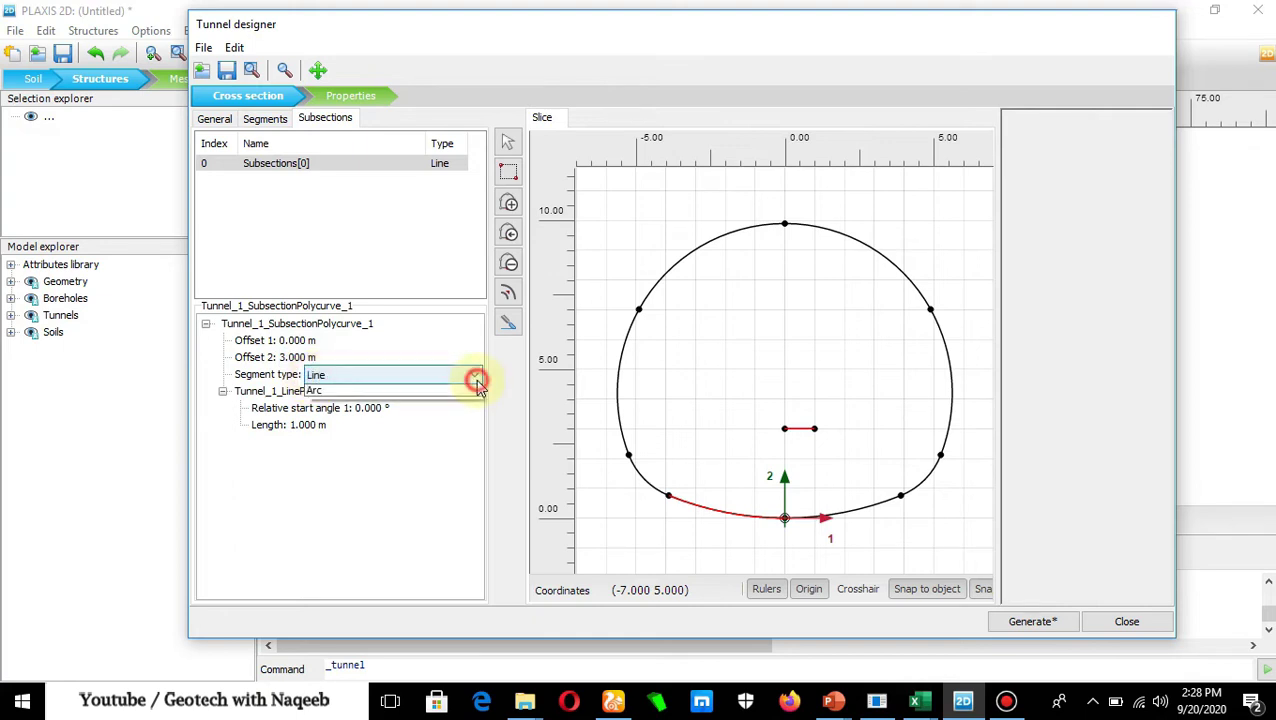
left_click(441, 399)
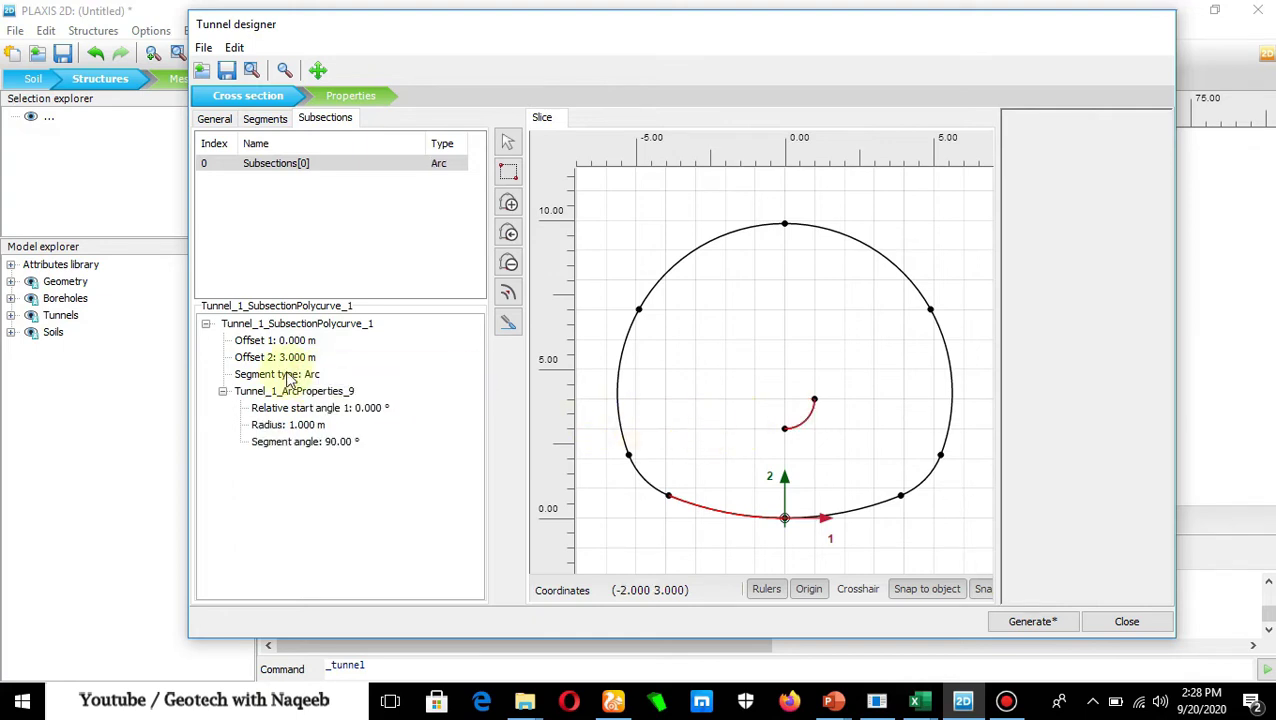
left_click(298, 430)
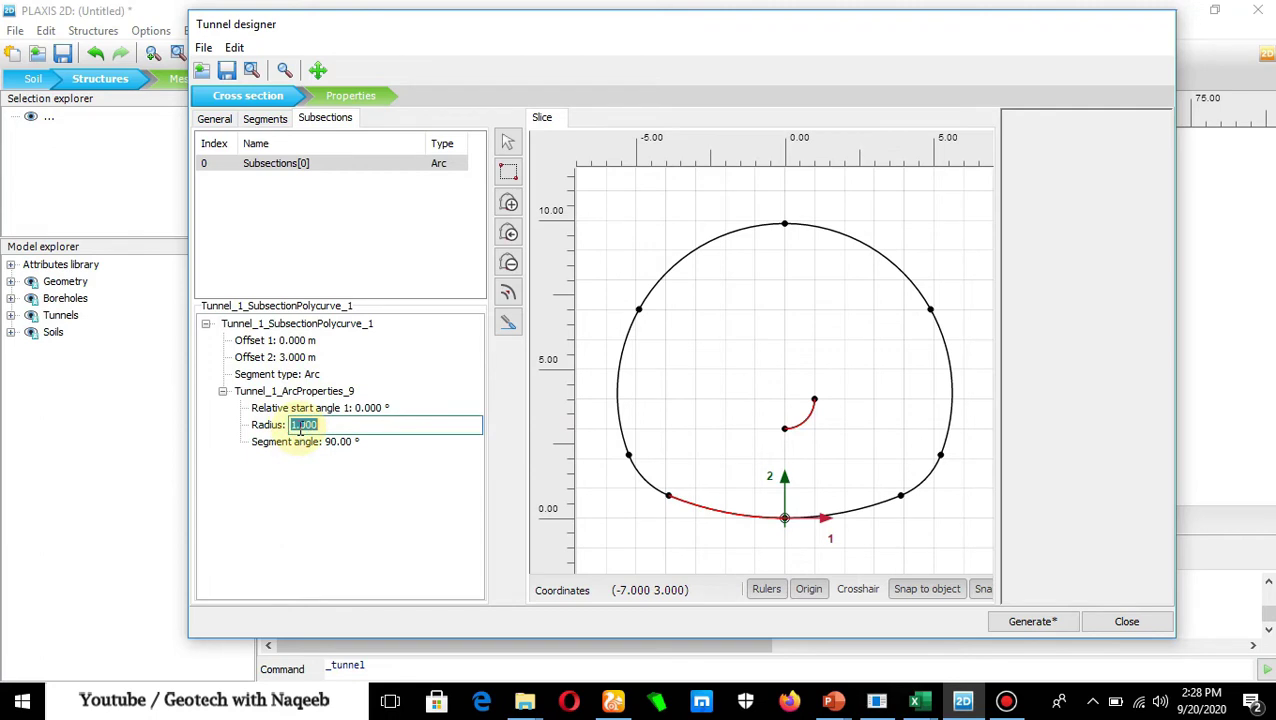
type("11")
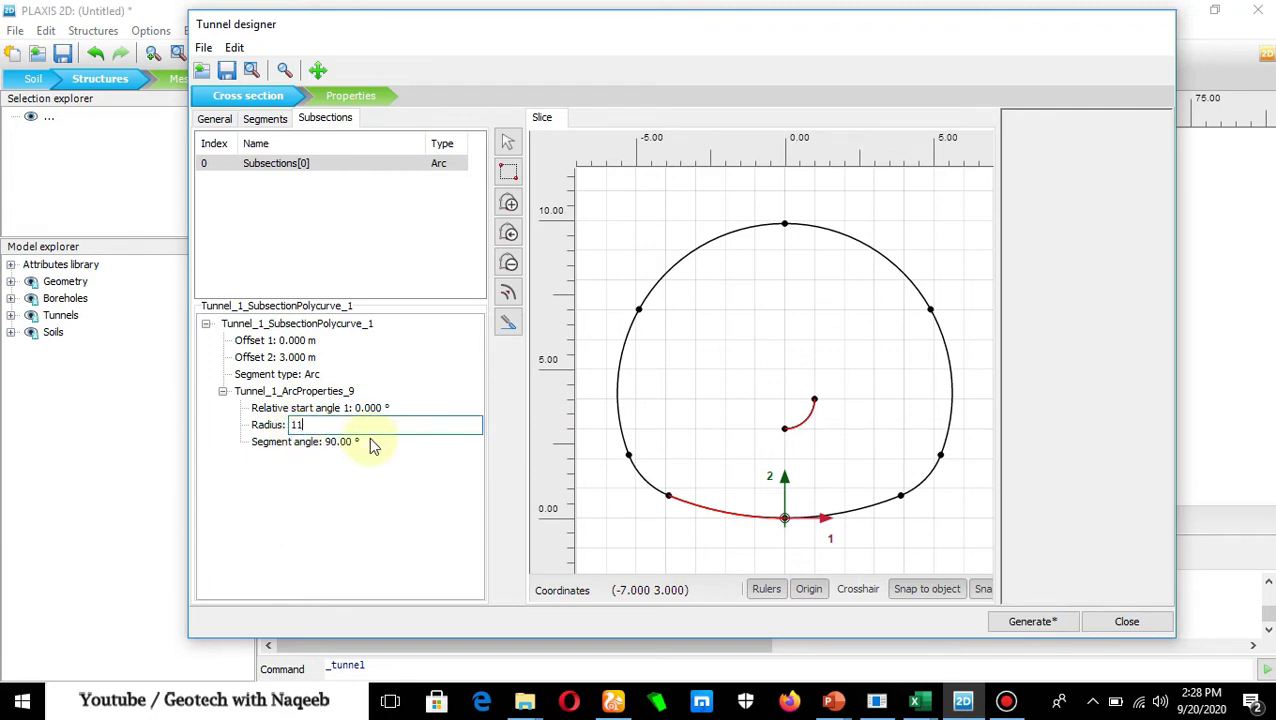
left_click(340, 448)
left_click(339, 445)
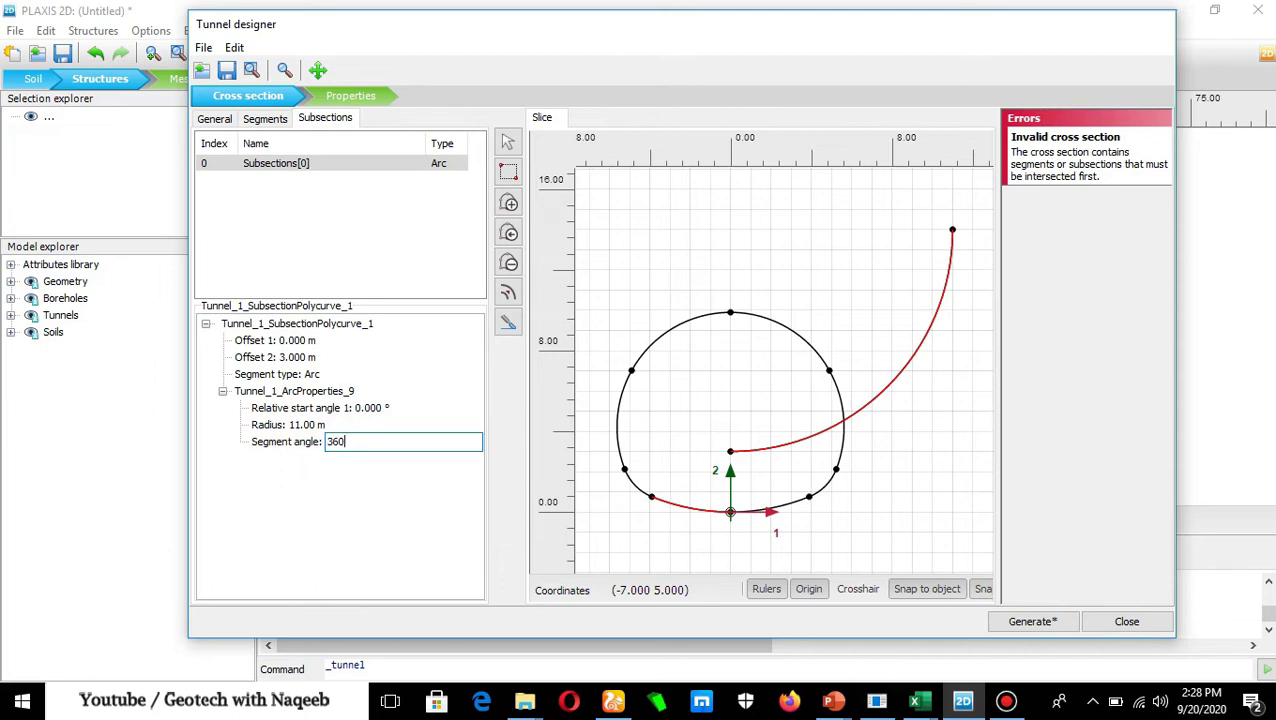
type("360")
left_click(345, 527)
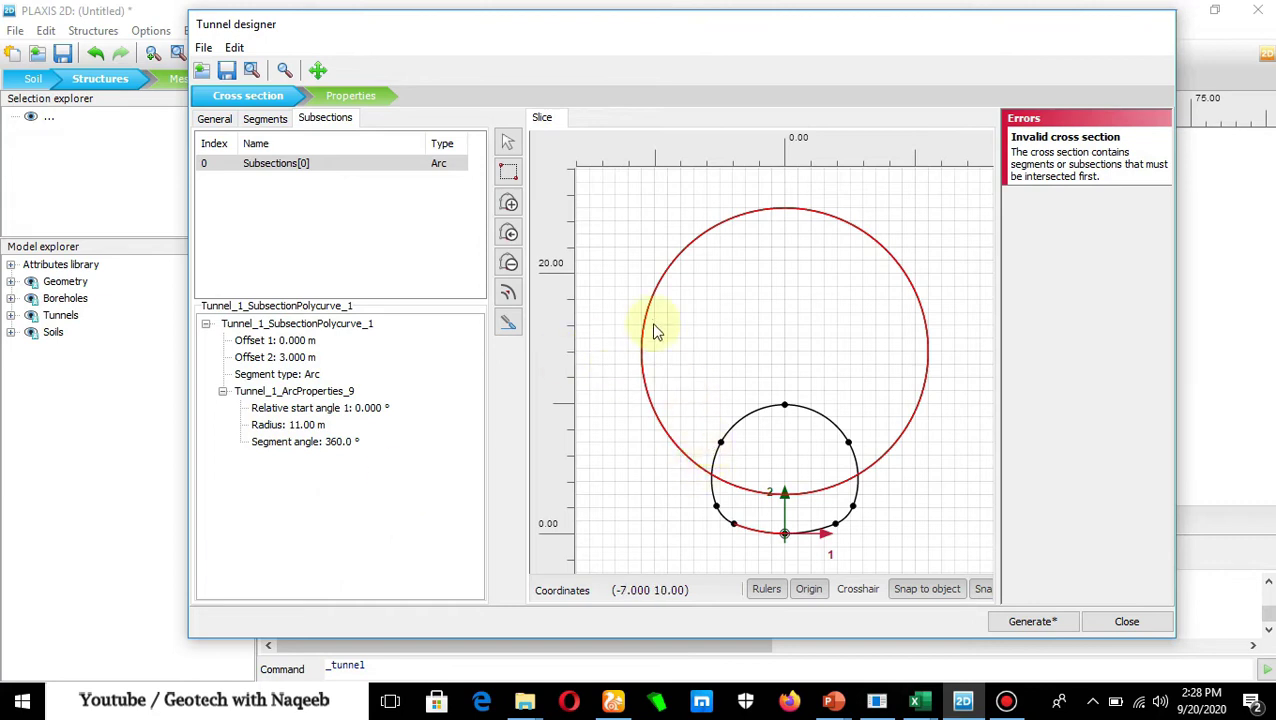
Select the whole cross section and intersect the subsection circle with the tunnel outline
left_click(508, 172)
left_click_drag(616, 189, 962, 551)
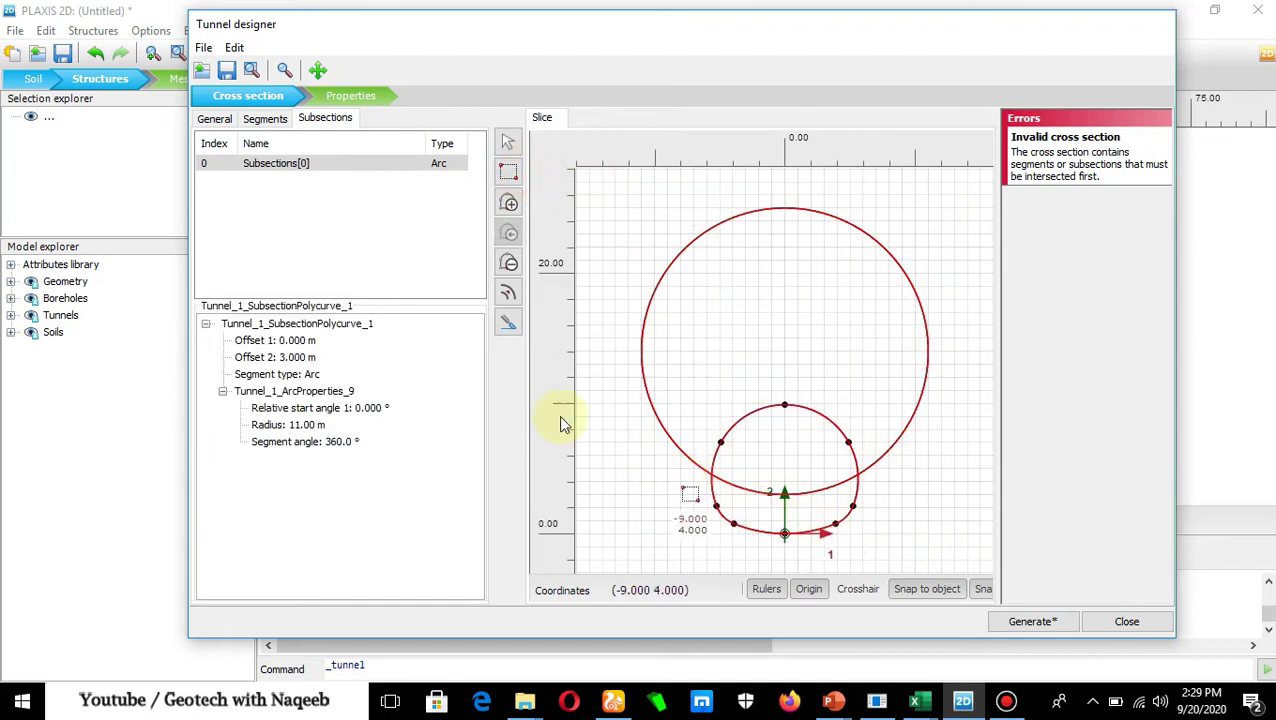
left_click(507, 327)
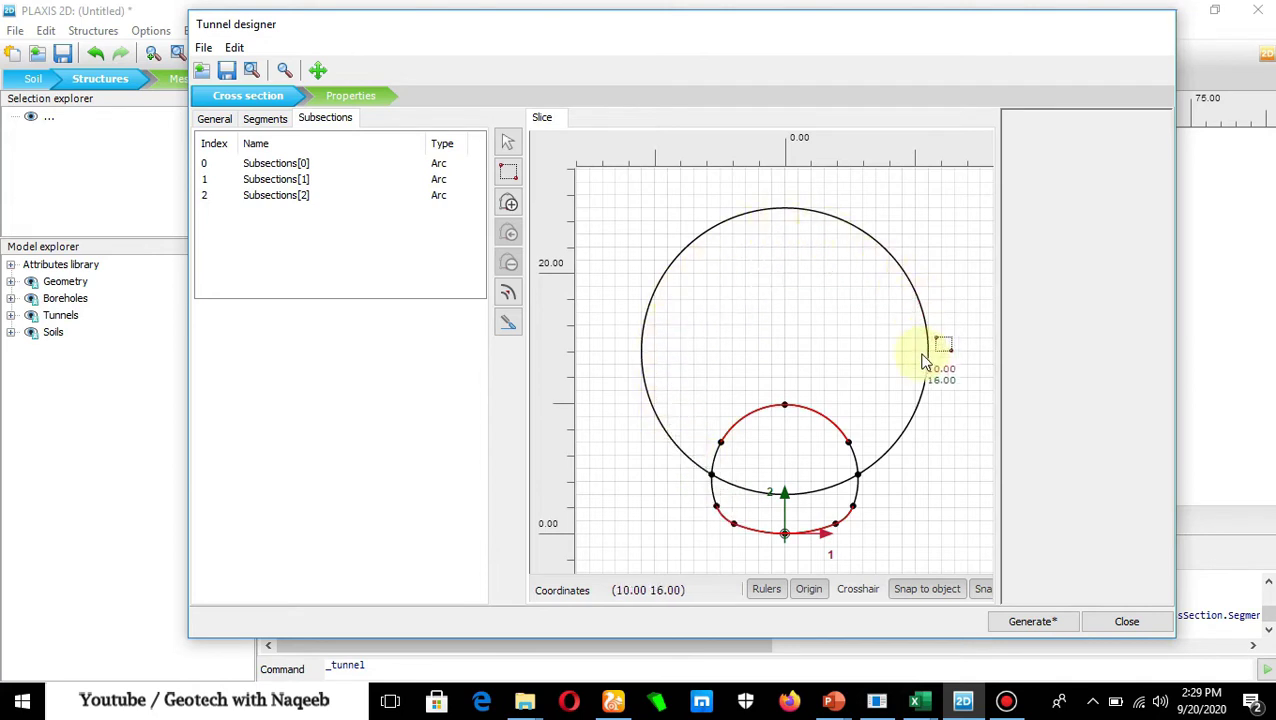
left_click(857, 474)
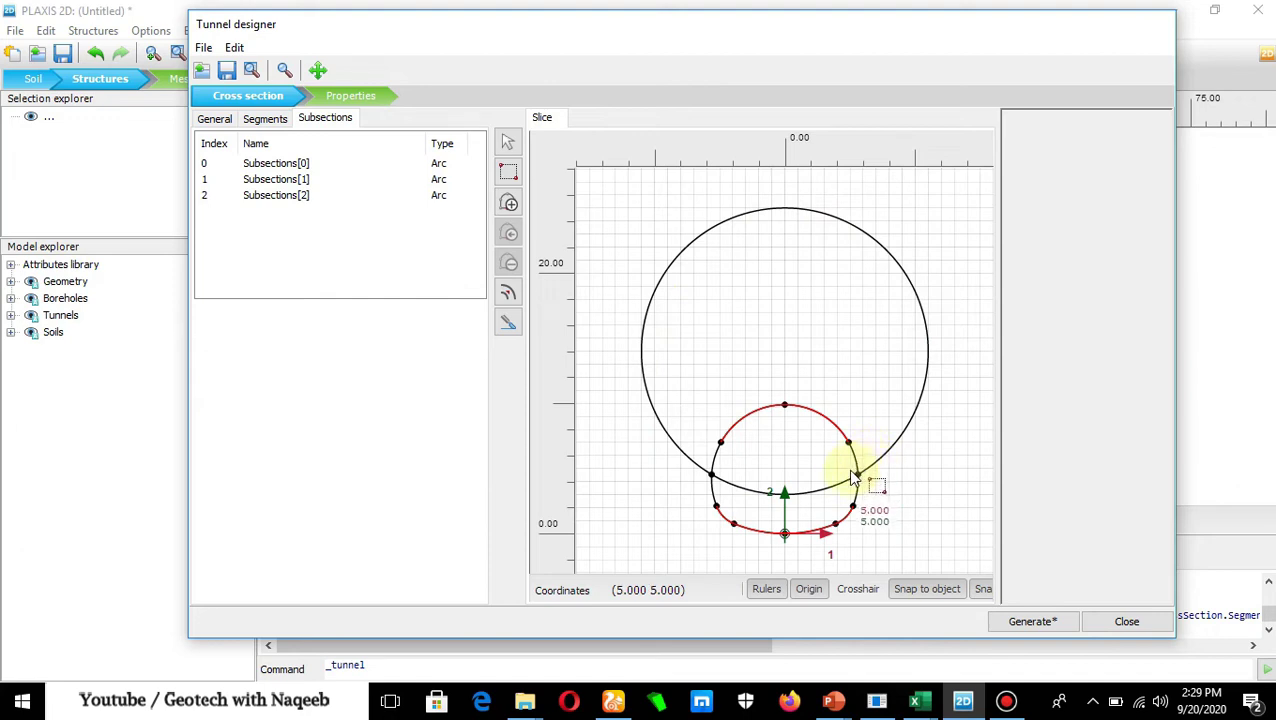
left_click(730, 485)
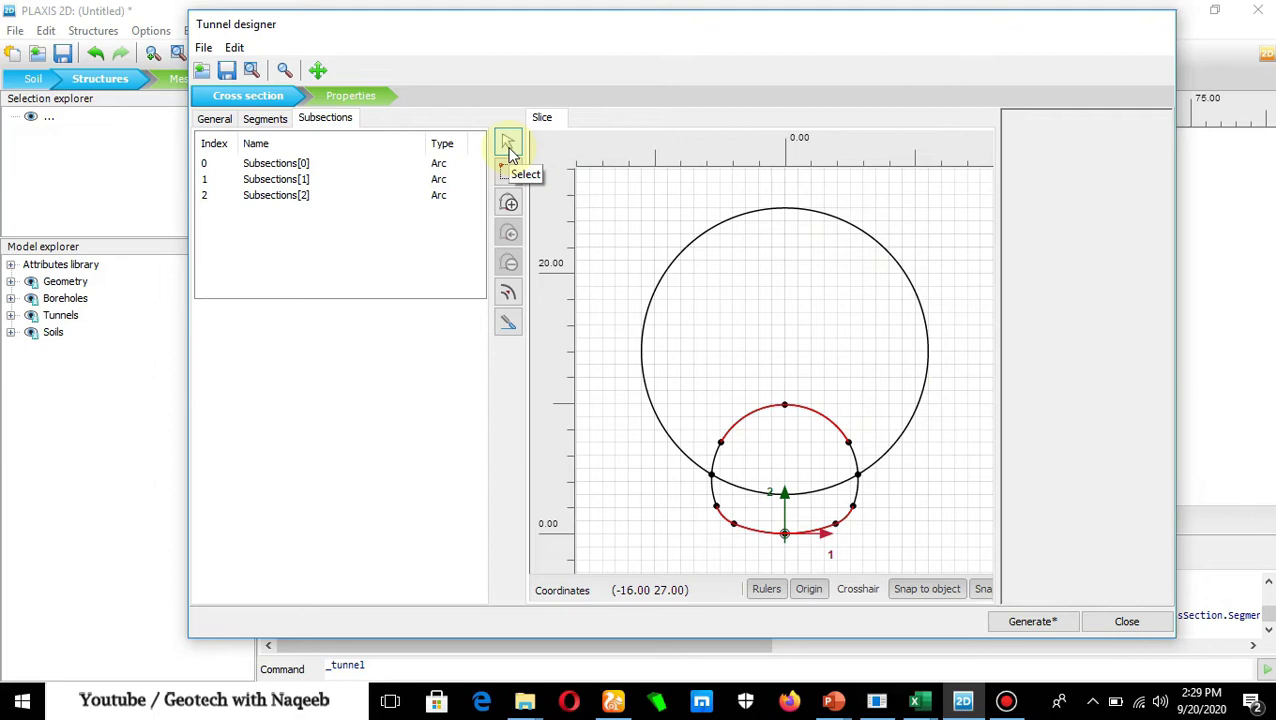
Delete the large part of the subsection circle that lies outside the tunnel outline
left_click(661, 283)
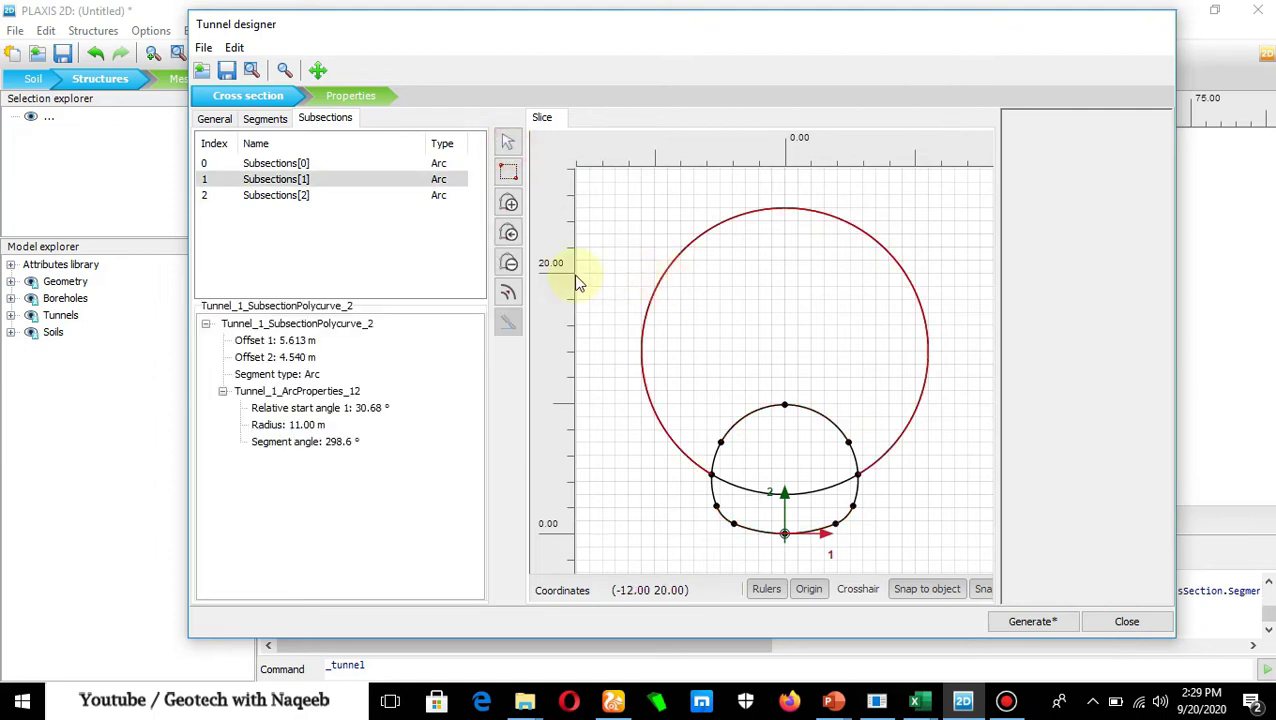
left_click(510, 265)
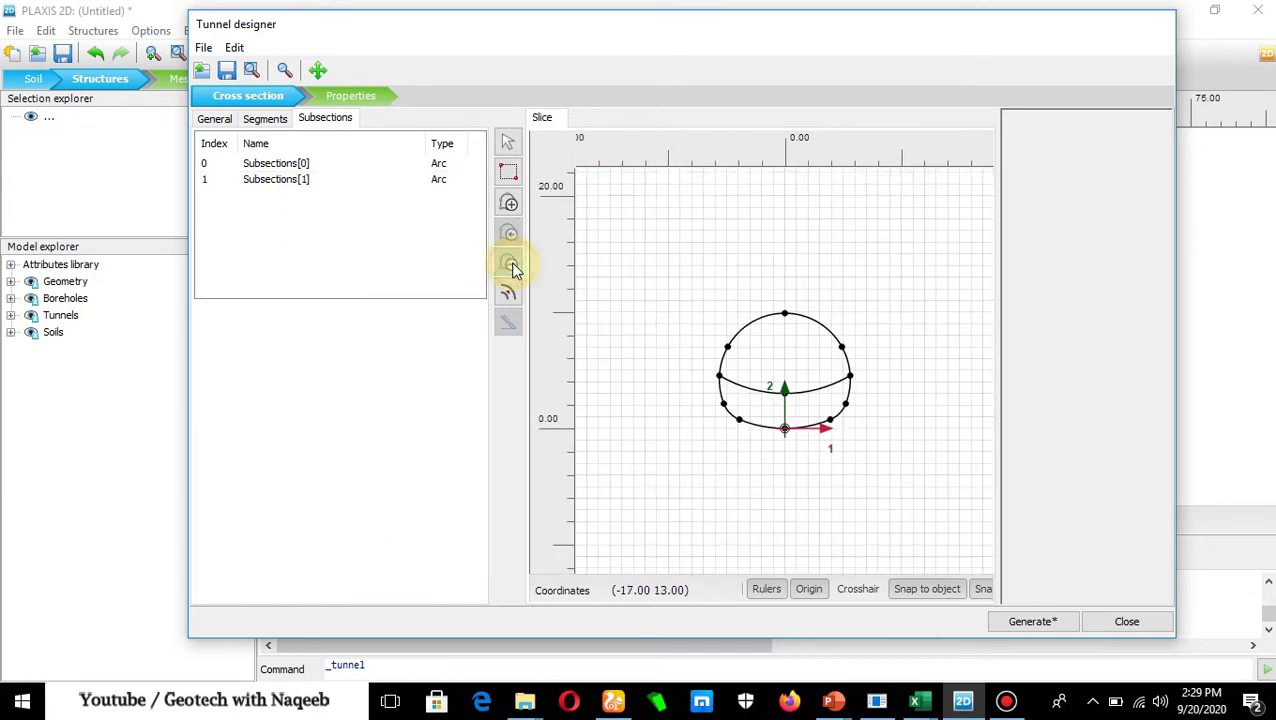
scroll(770, 400, "up", 3)
scroll(834, 333, "down", 4)
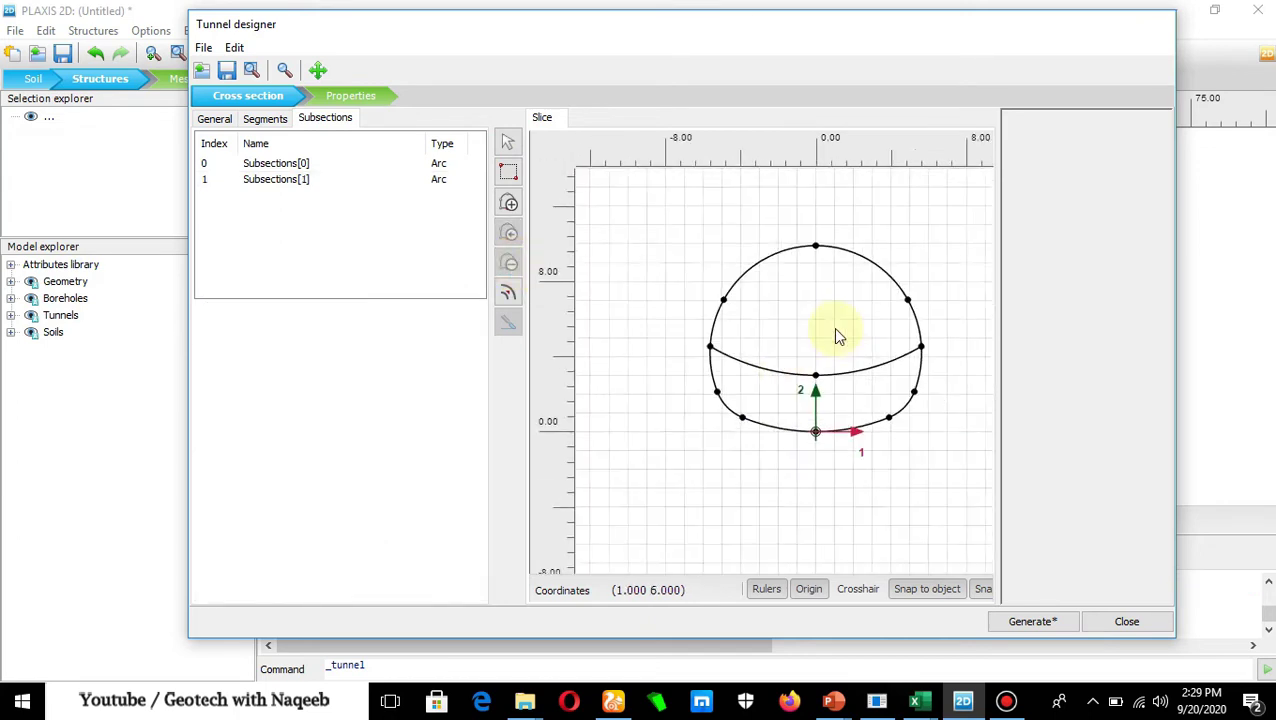
left_click_drag(780, 329, 742, 340)
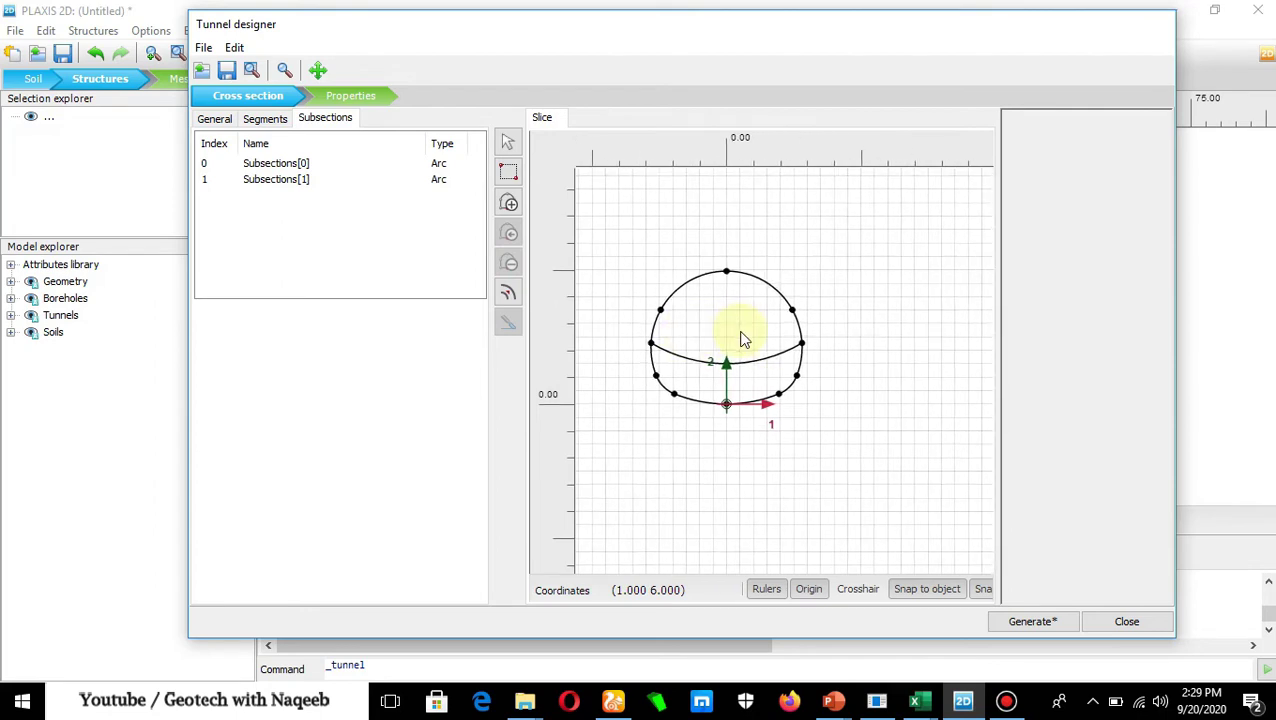
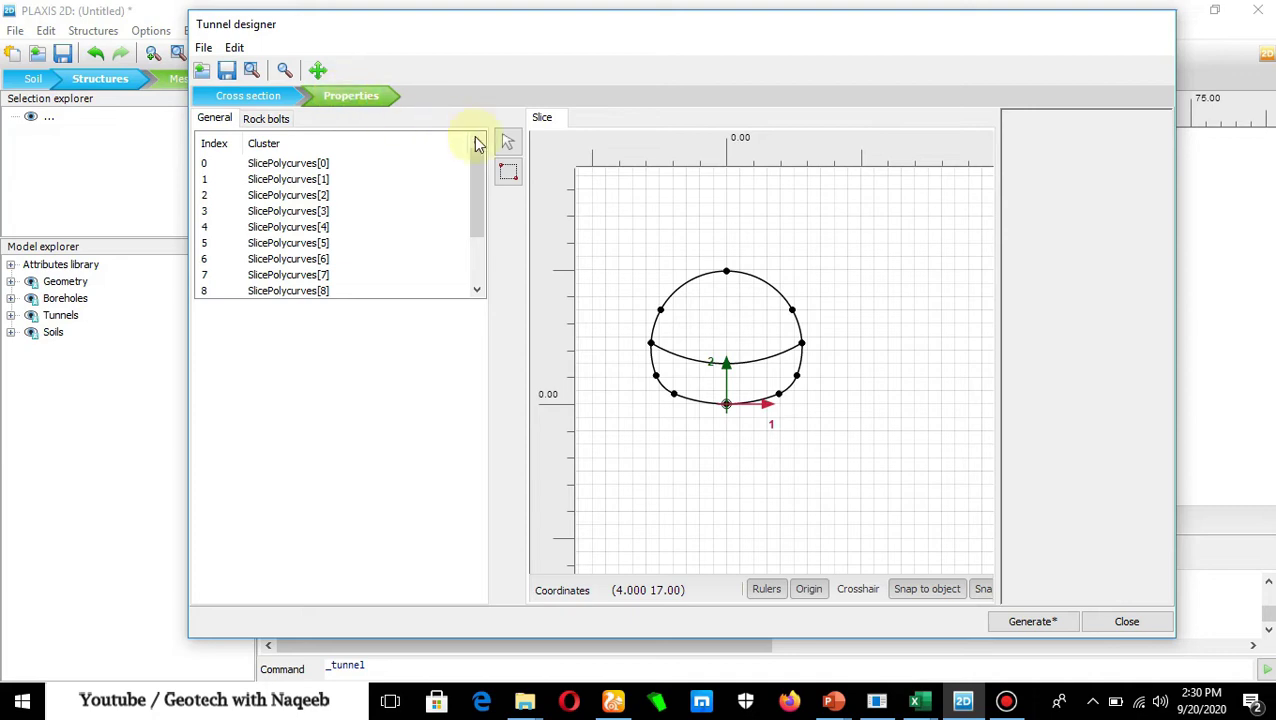
Select all slice polycurves of the tunnel, including the inner arc, and create plates on them
left_click(507, 170)
left_click_drag(617, 232, 868, 452)
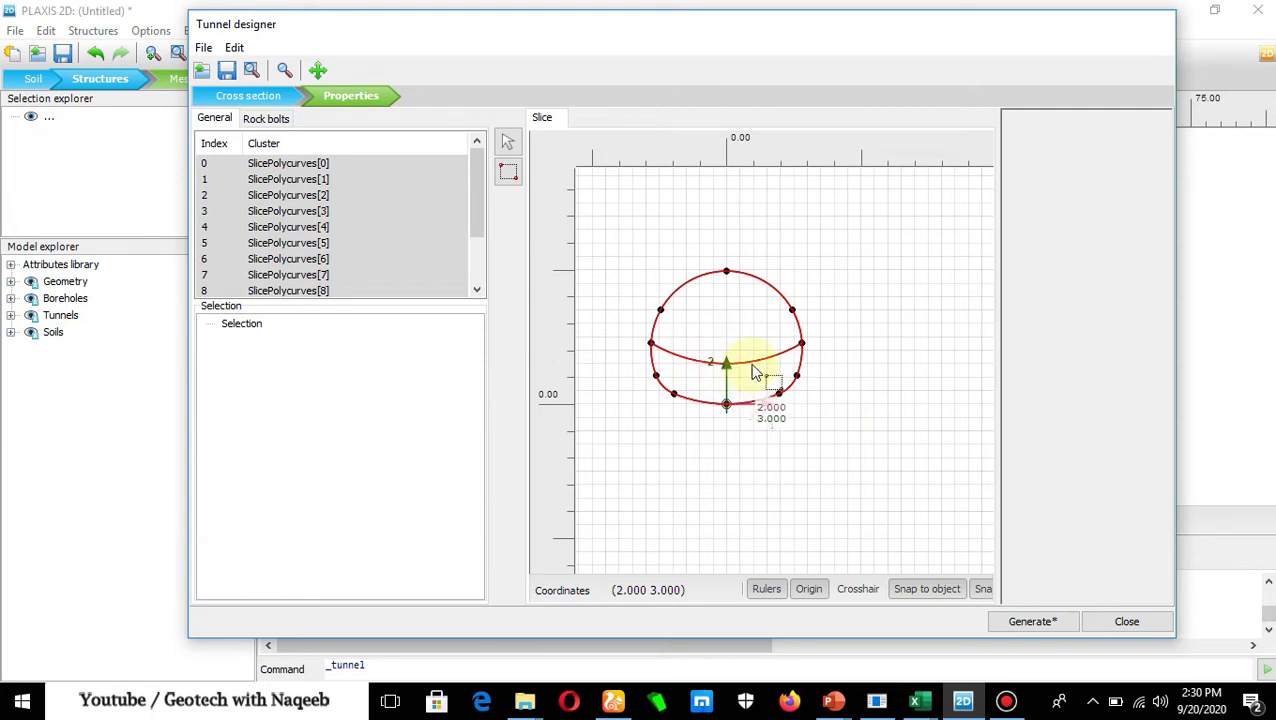
right_click(757, 372)
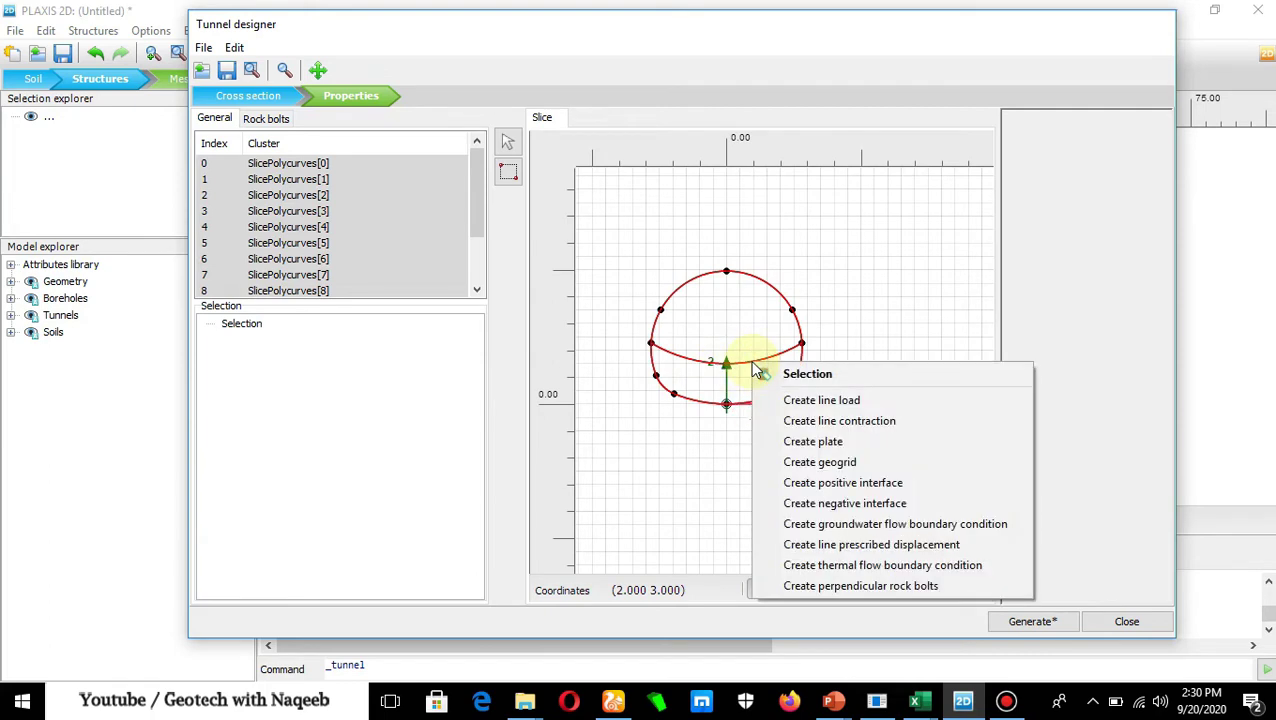
left_click(785, 441)
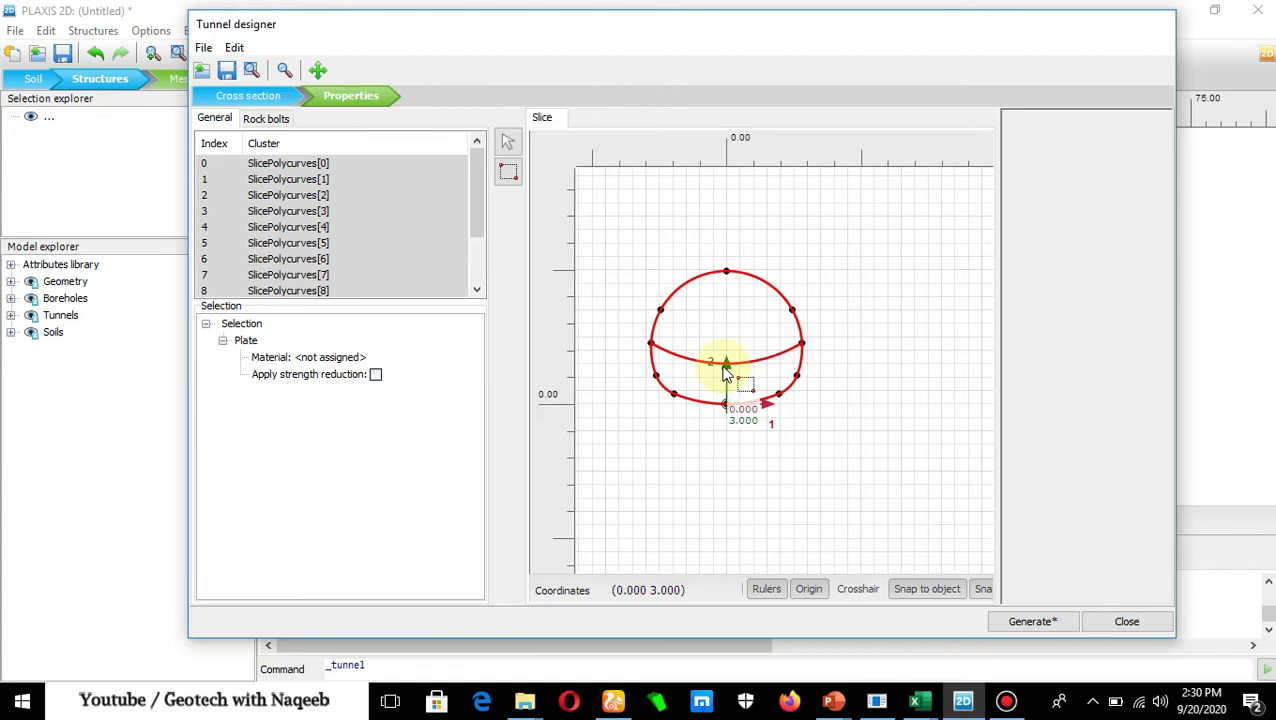
Open the material sets, hide the global materials, and create a new material of set type Plates named lining
double_click(727, 375)
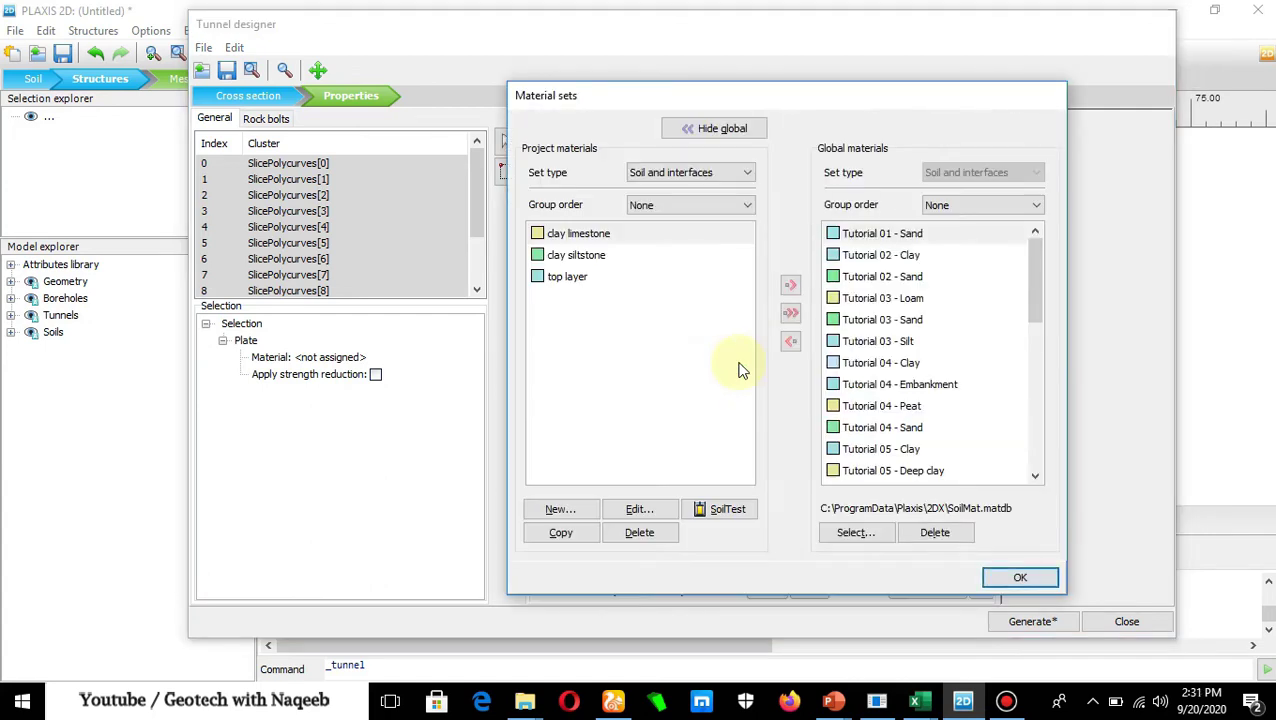
left_click(748, 176)
left_click(712, 201)
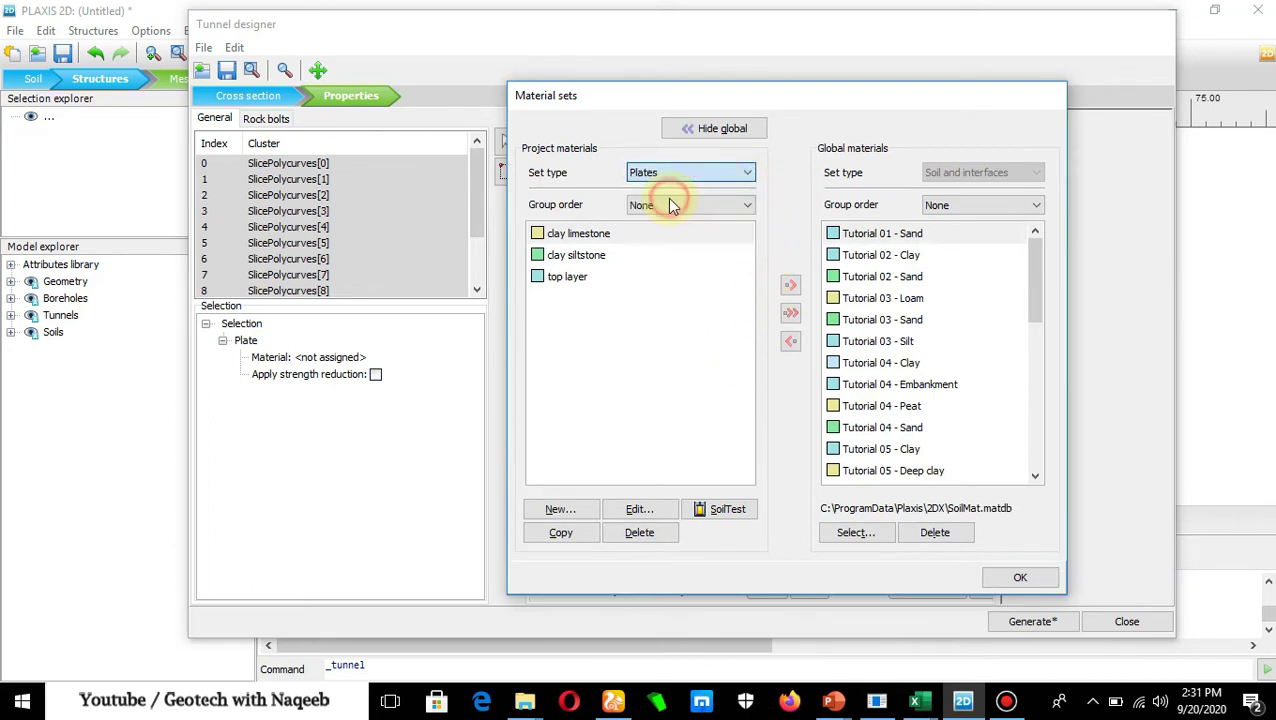
left_click_drag(725, 98, 852, 104)
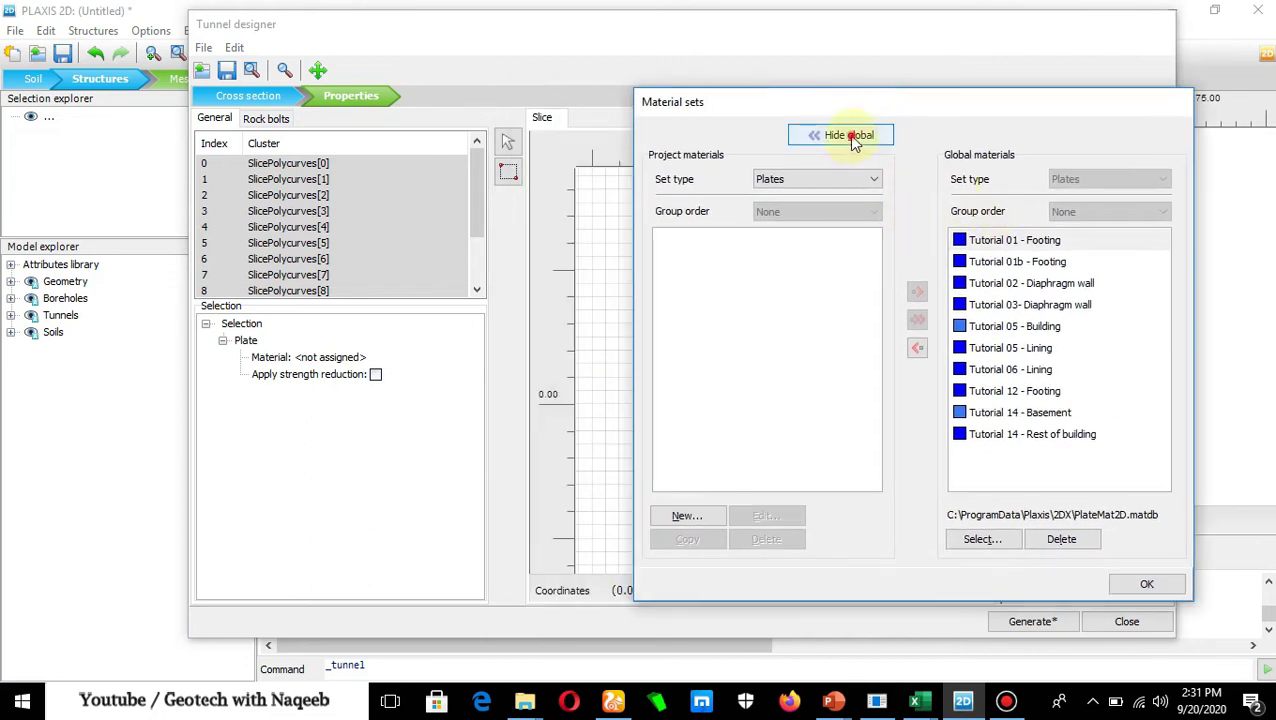
left_click(848, 135)
left_click(686, 515)
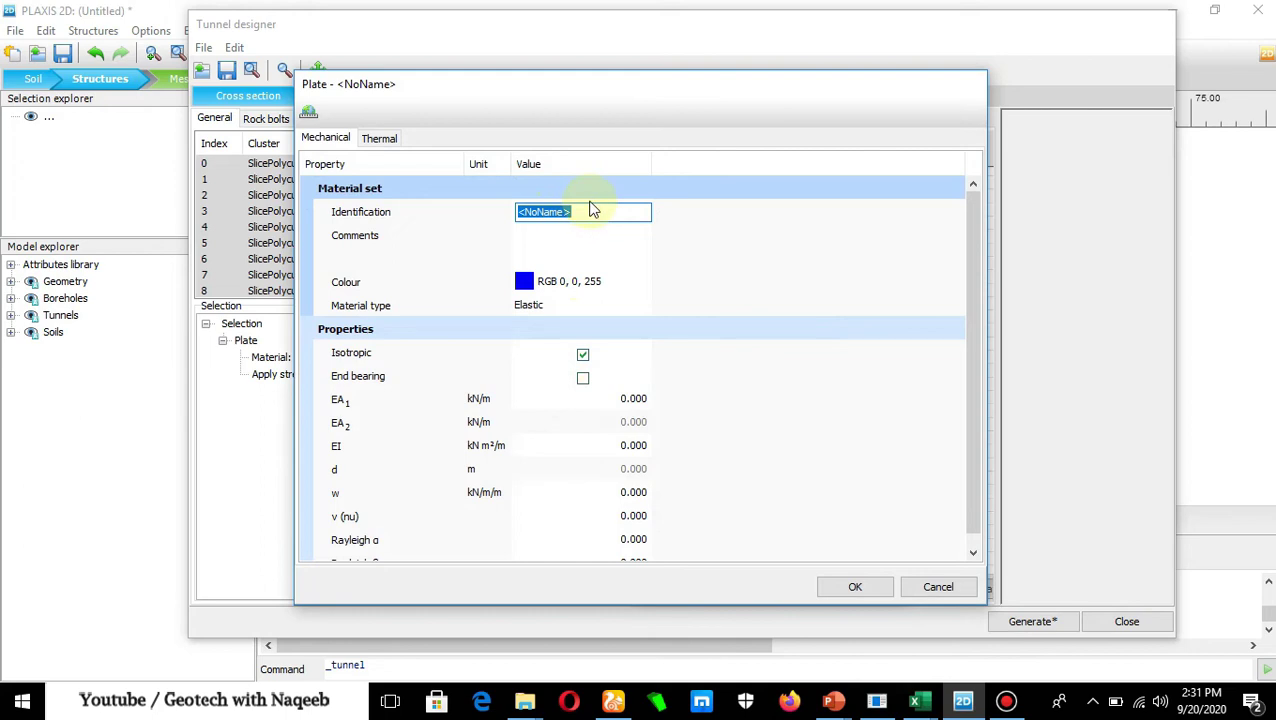
type("lining")
Check the lining parameters on slide 9 of the NATM presentation in PowerPoint, and set the lining plate's EA1 to 6e6 kN/m in PLAXIS 2D
left_click(820, 690)
left_click(878, 648)
left_click(345, 608)
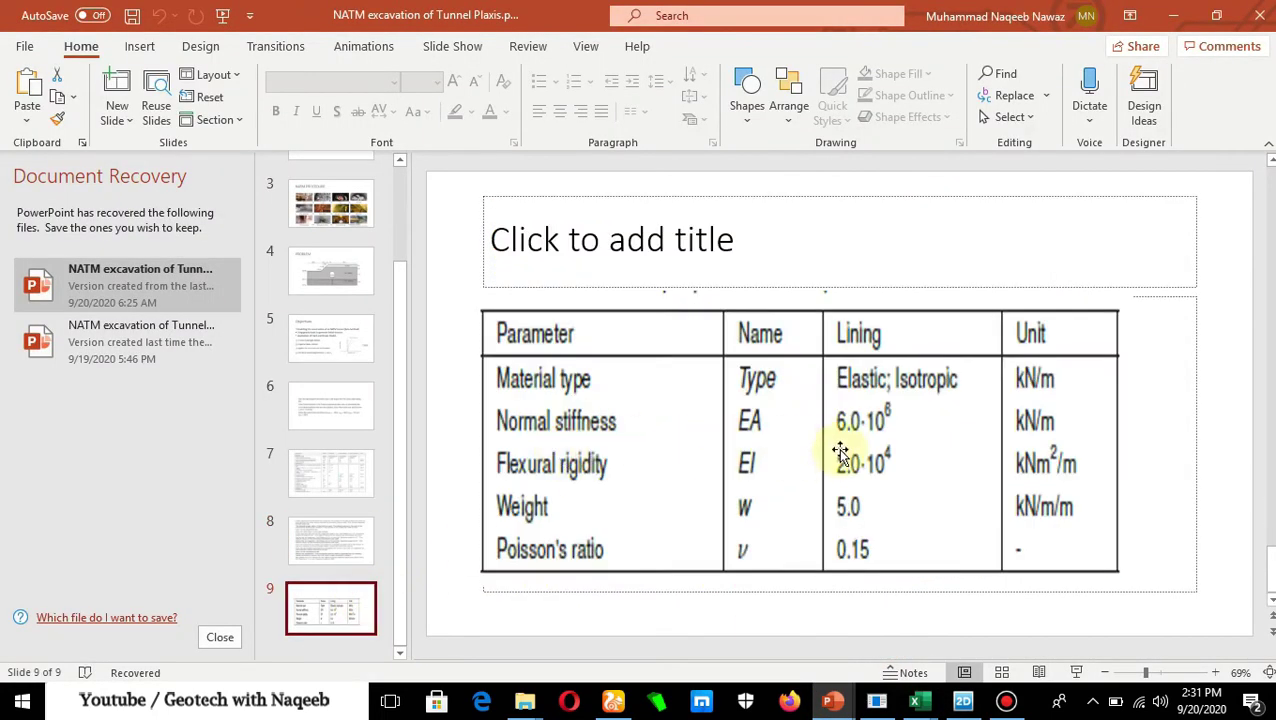
left_click(963, 700)
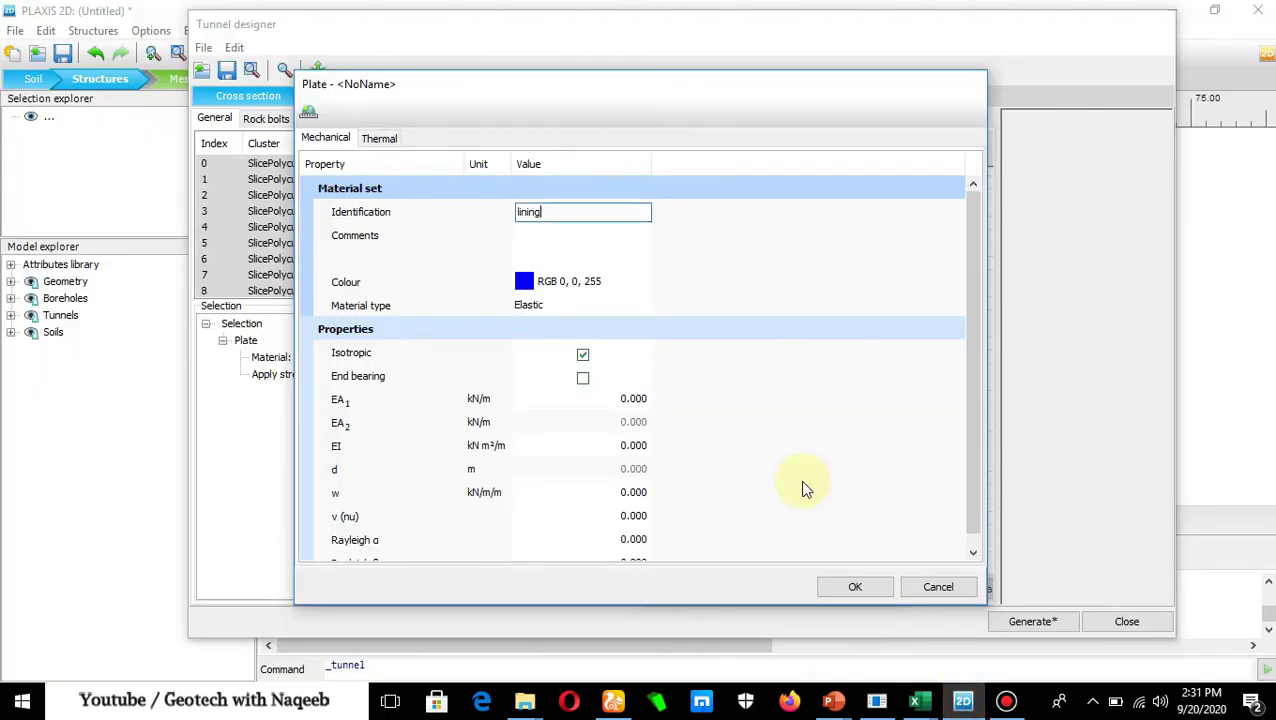
left_click(630, 400)
type("6")
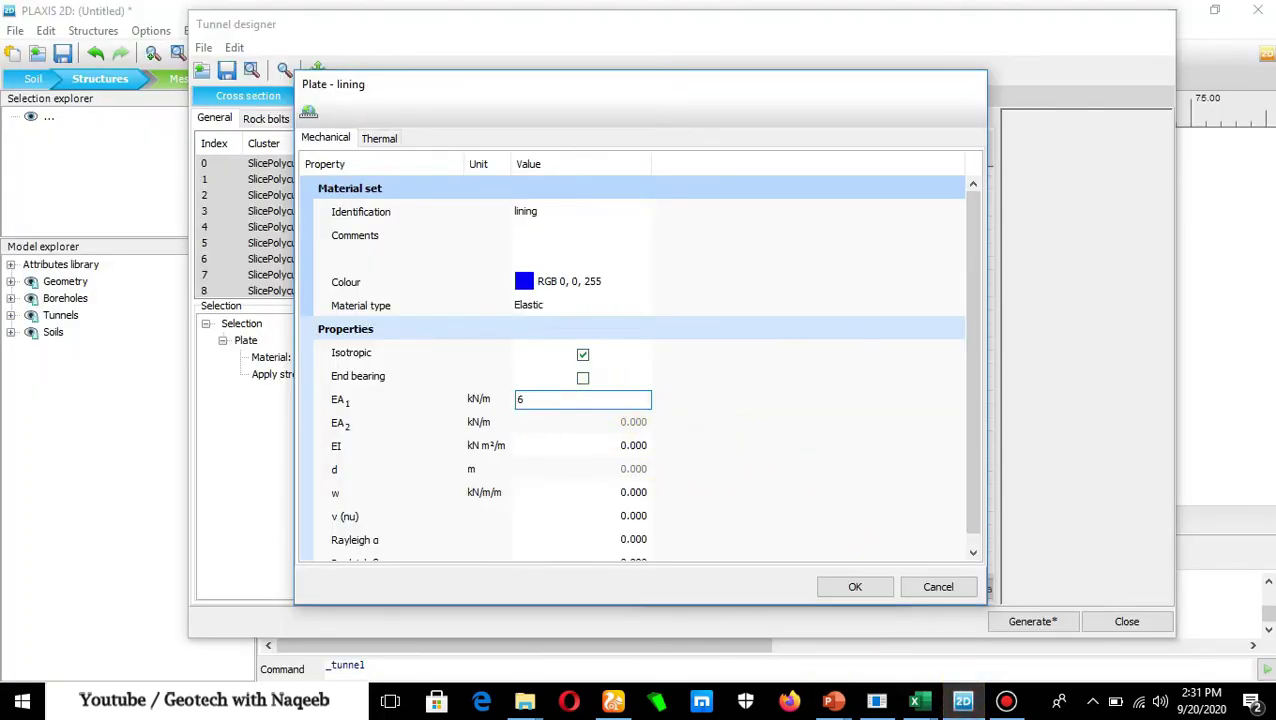
type("e6")
Set the lining plate's flexural rigidity EI to 2e4 kNm²/m and its weight w to 5 kN/m/m
left_click(635, 447)
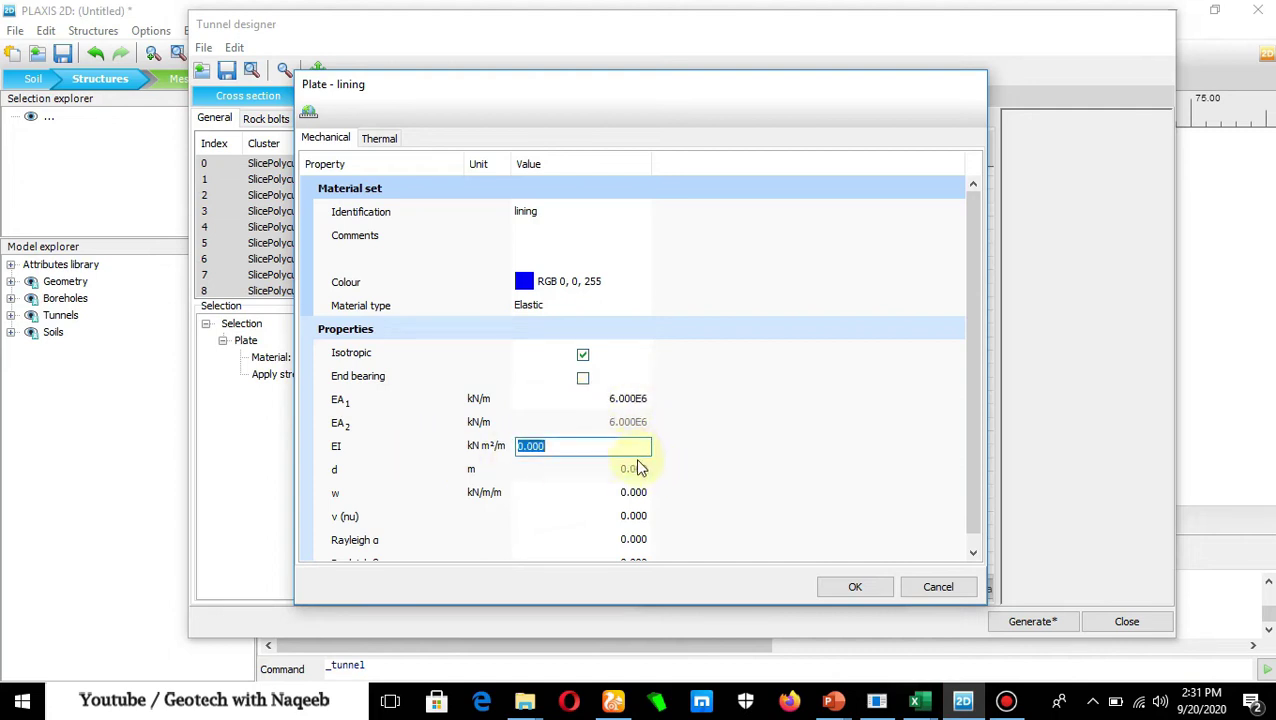
left_click(832, 700)
mouse_move(878, 628)
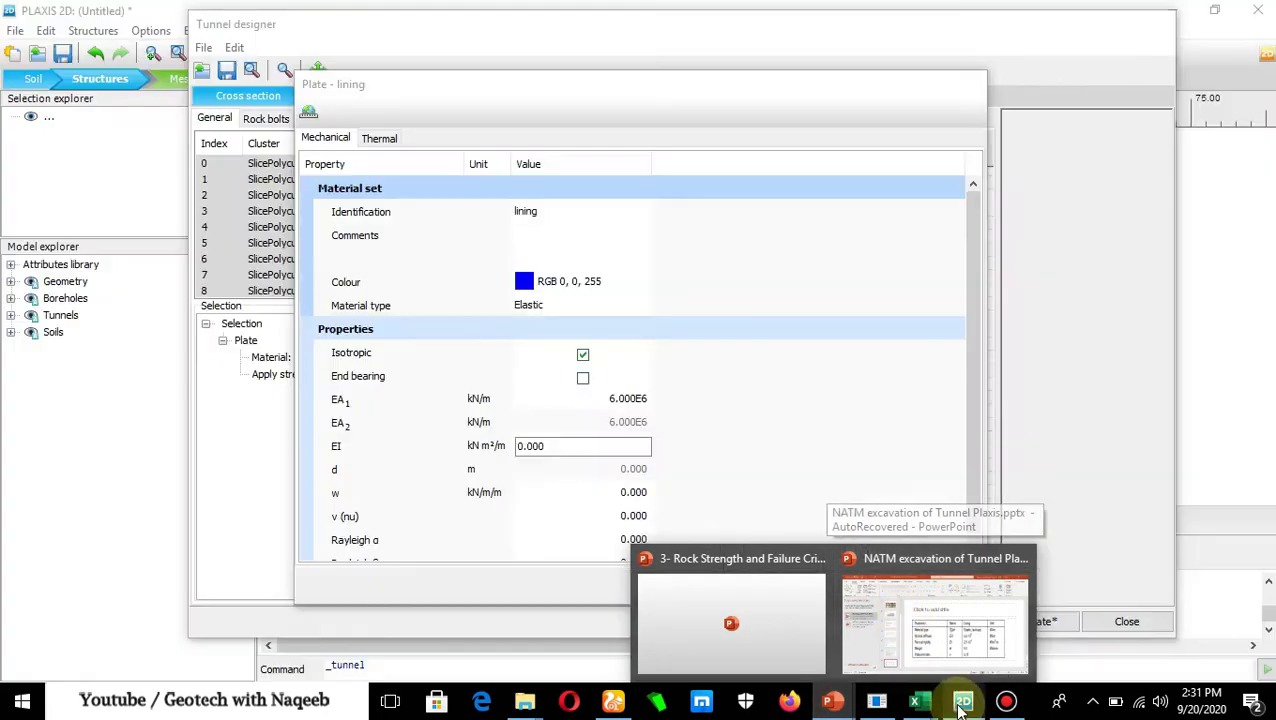
left_click(962, 703)
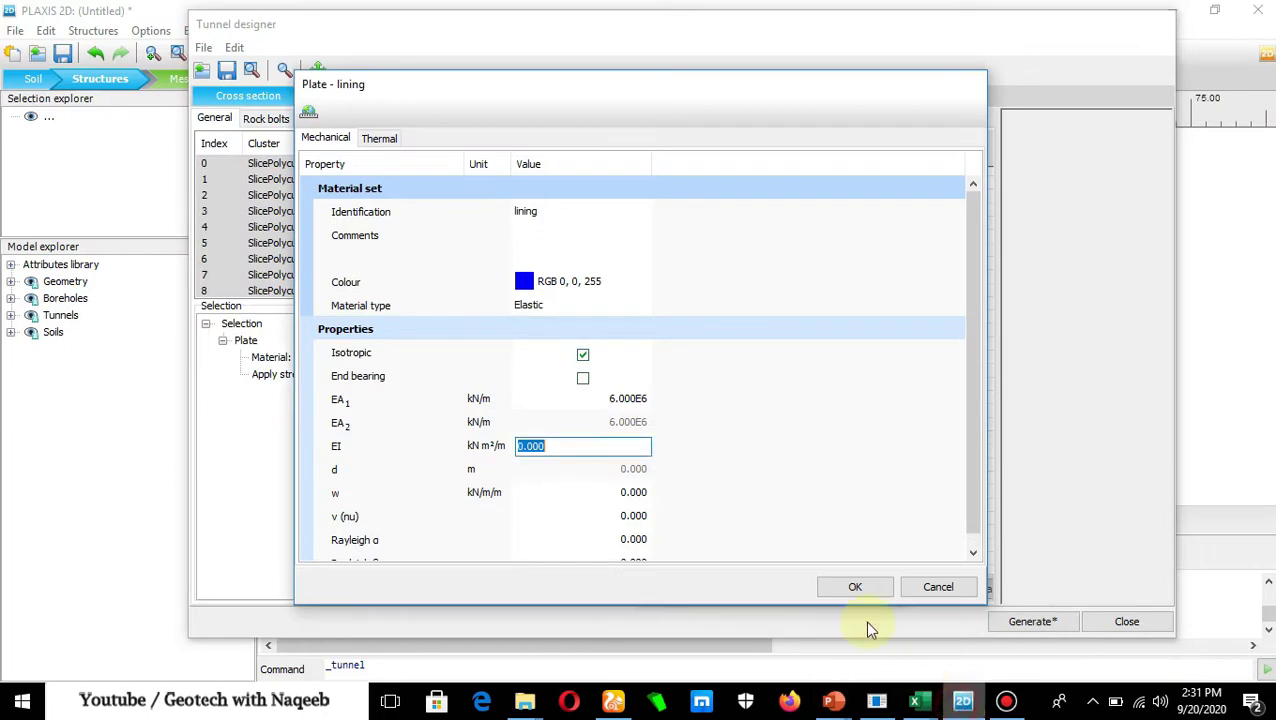
type("2")
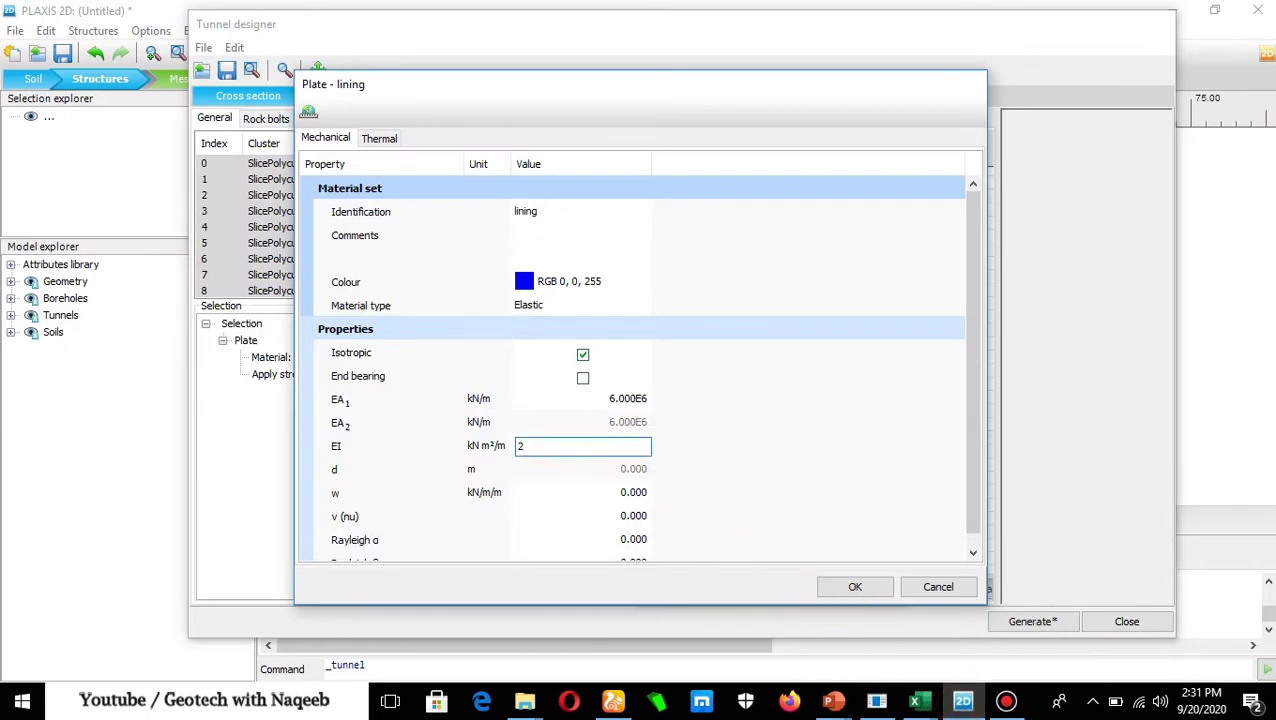
type("e4")
left_click(626, 492)
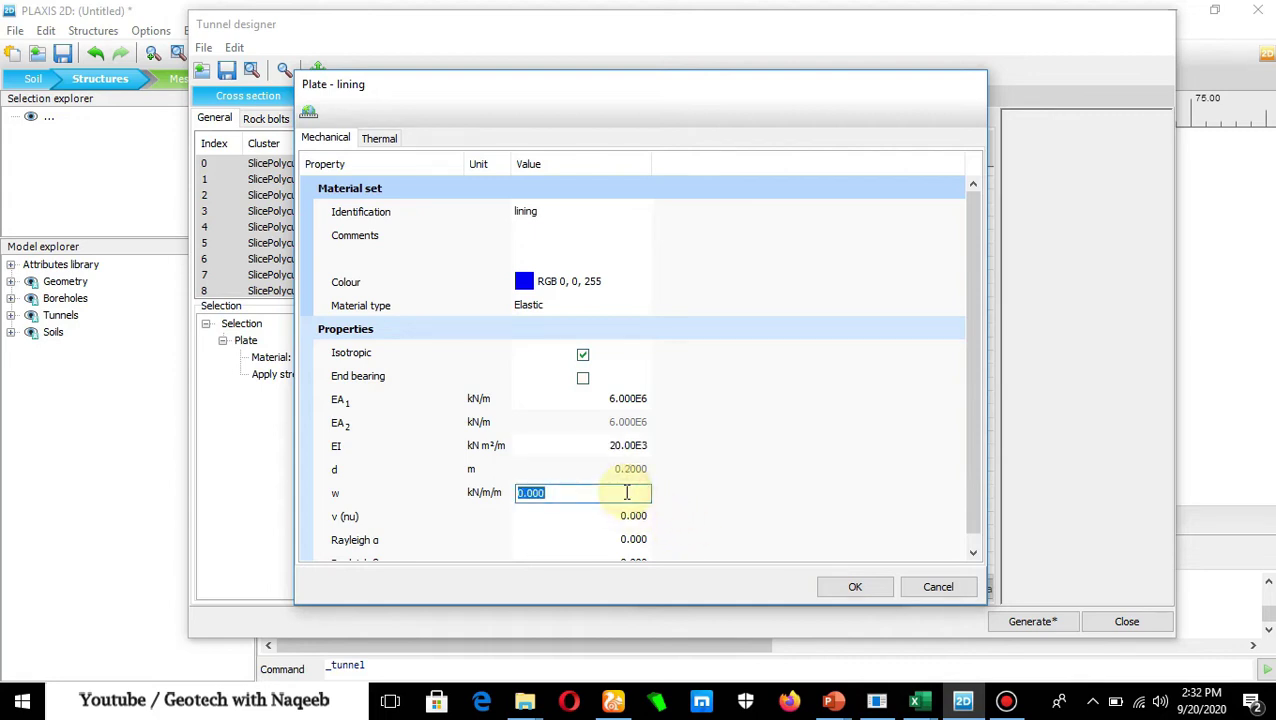
type("5")
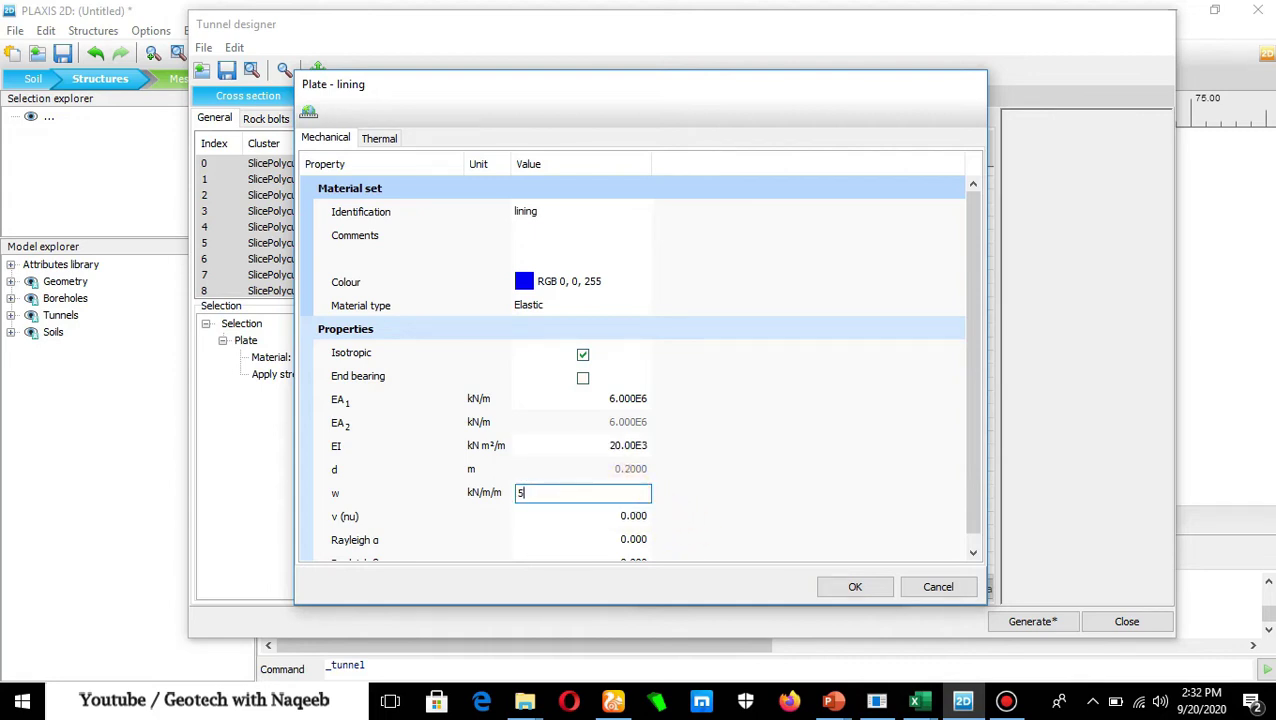
Set the lining plate's Poisson's ratio ν to 0.15, save the material, and close the material sets
left_click(640, 515)
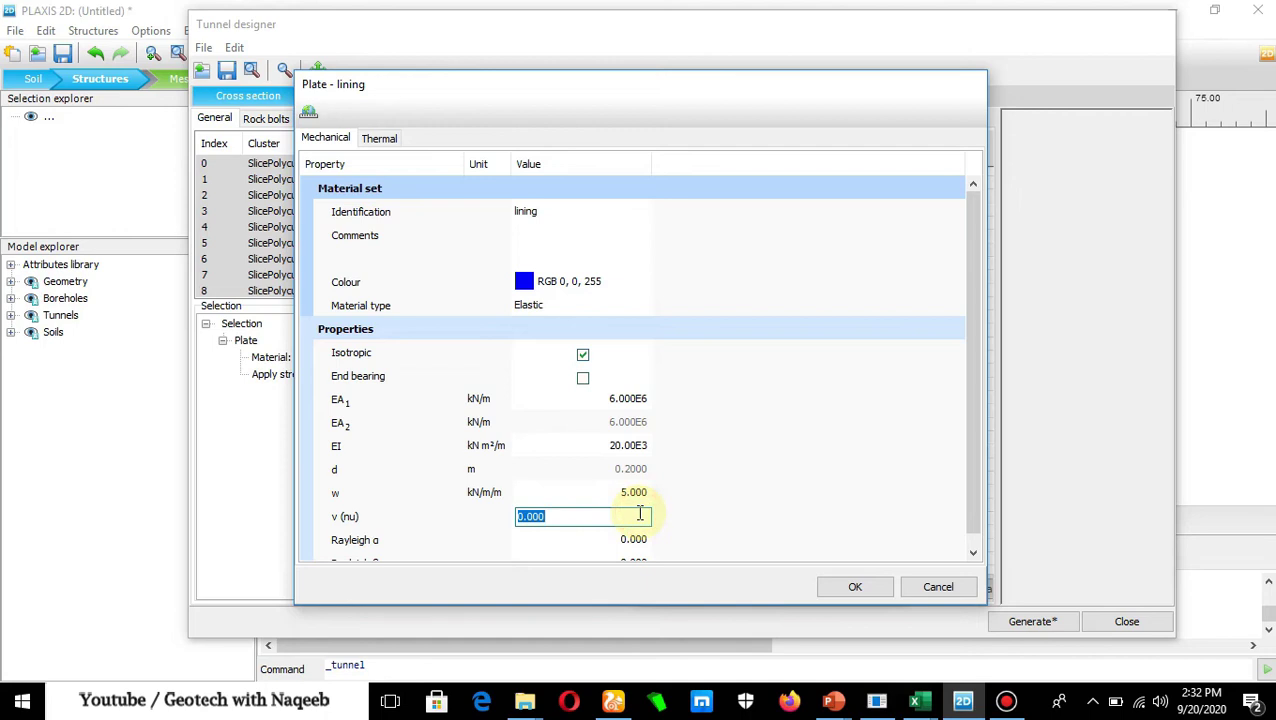
type("0.")
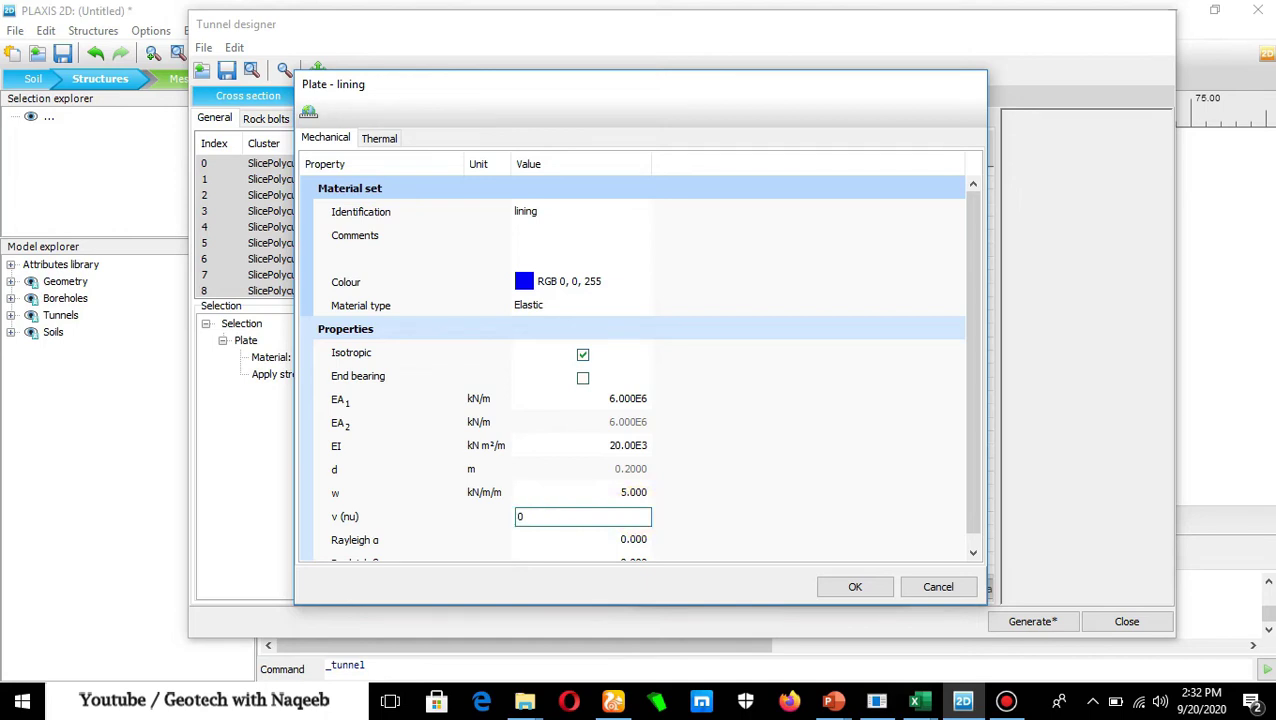
type("15")
left_click(846, 587)
left_click(846, 588)
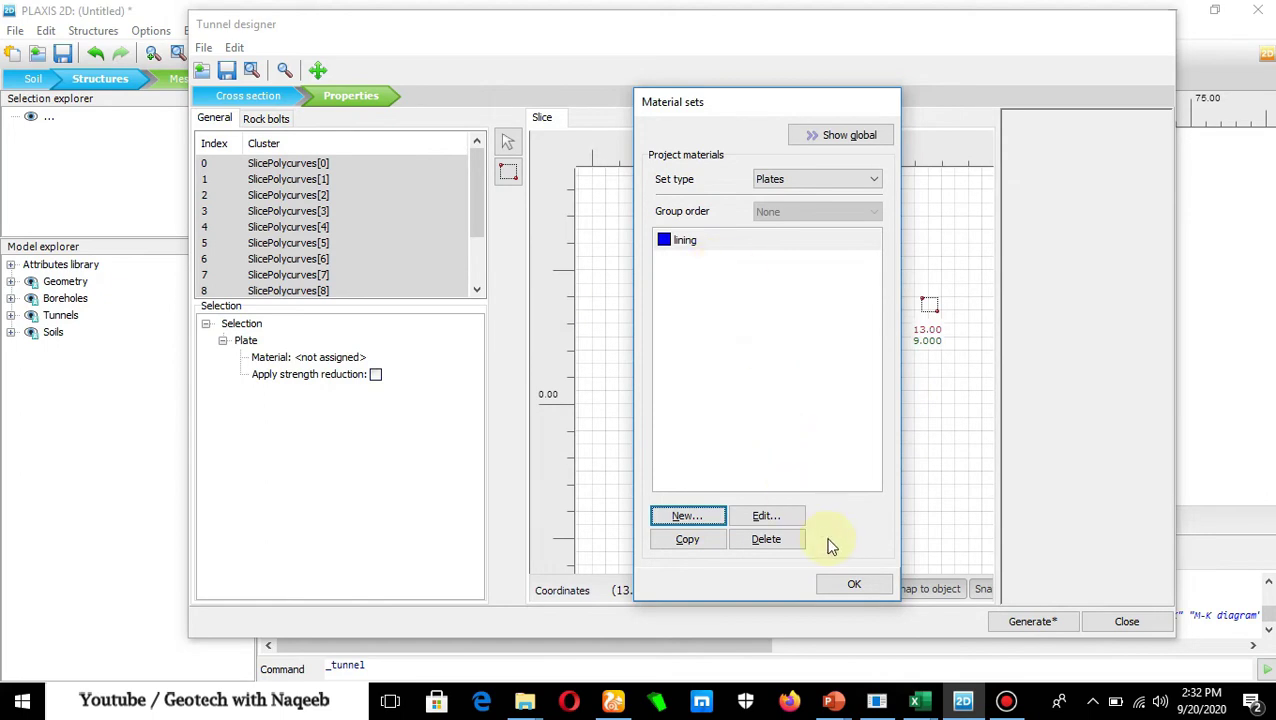
left_click(856, 587)
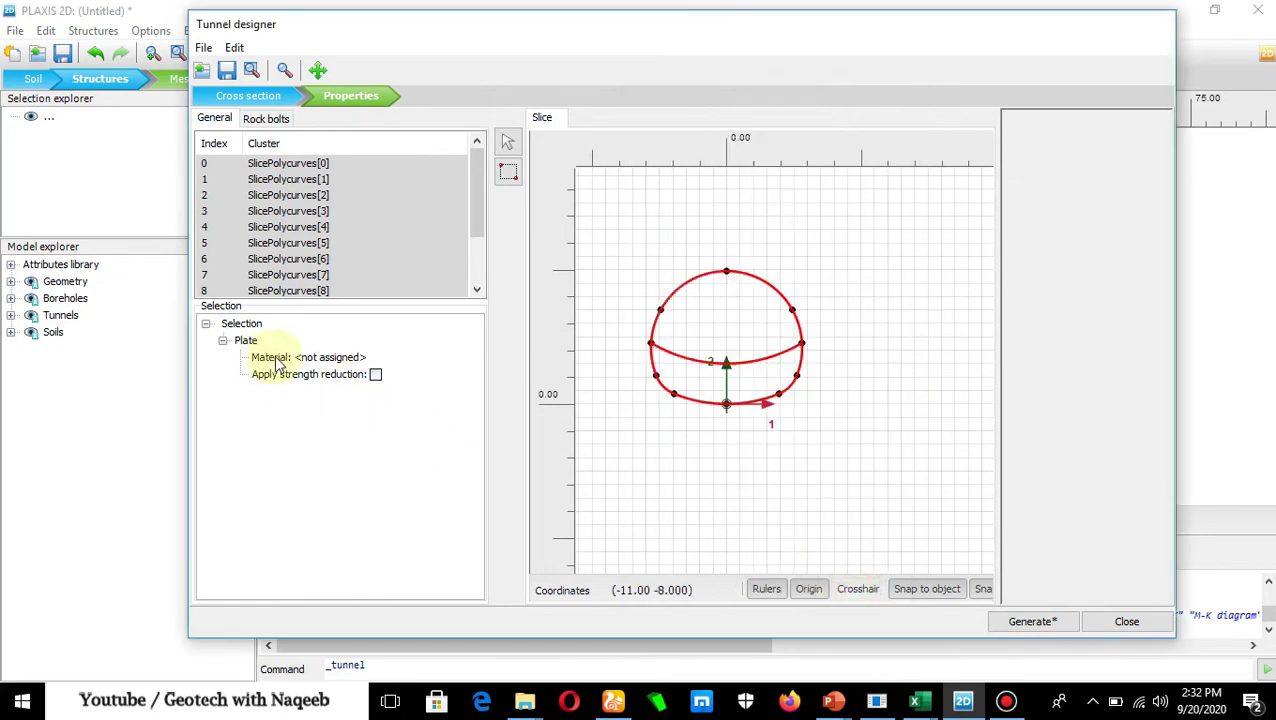
Assign the Lining material to the plates on all selected slice polycurves
left_click(349, 358)
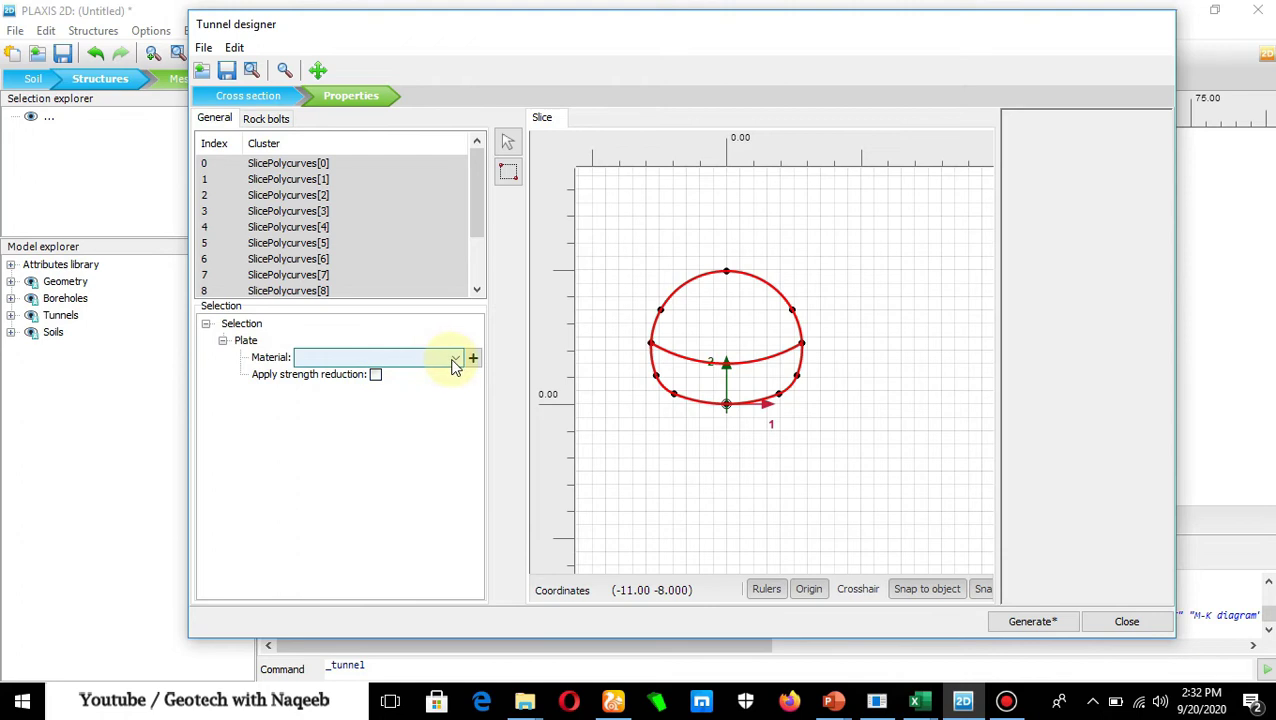
left_click(455, 358)
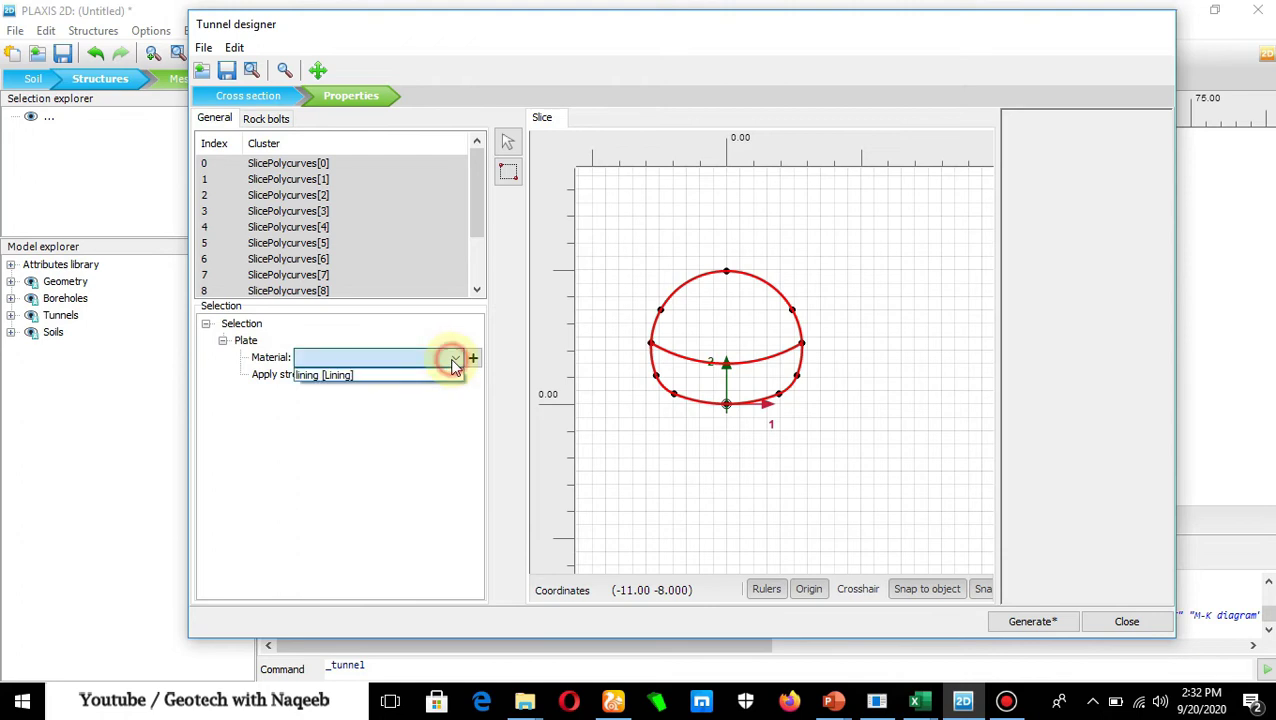
left_click(378, 370)
left_click(363, 376)
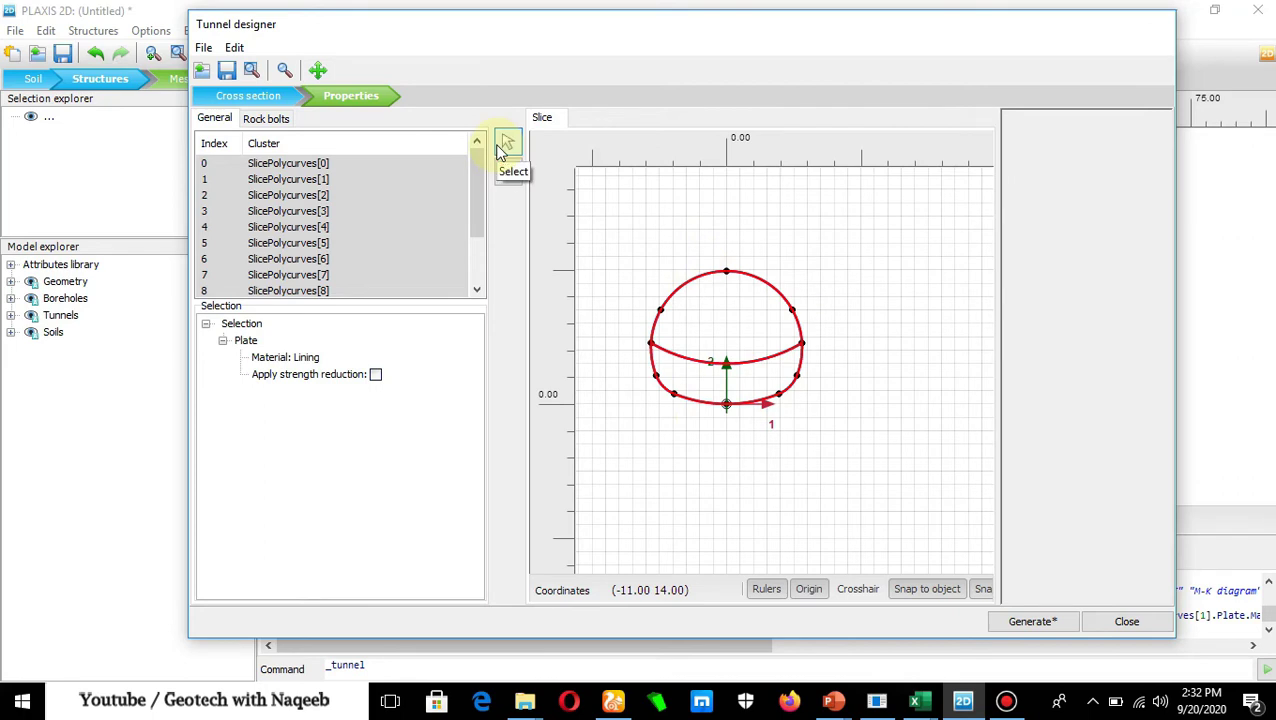
mouse_move(503, 150)
left_click(508, 171)
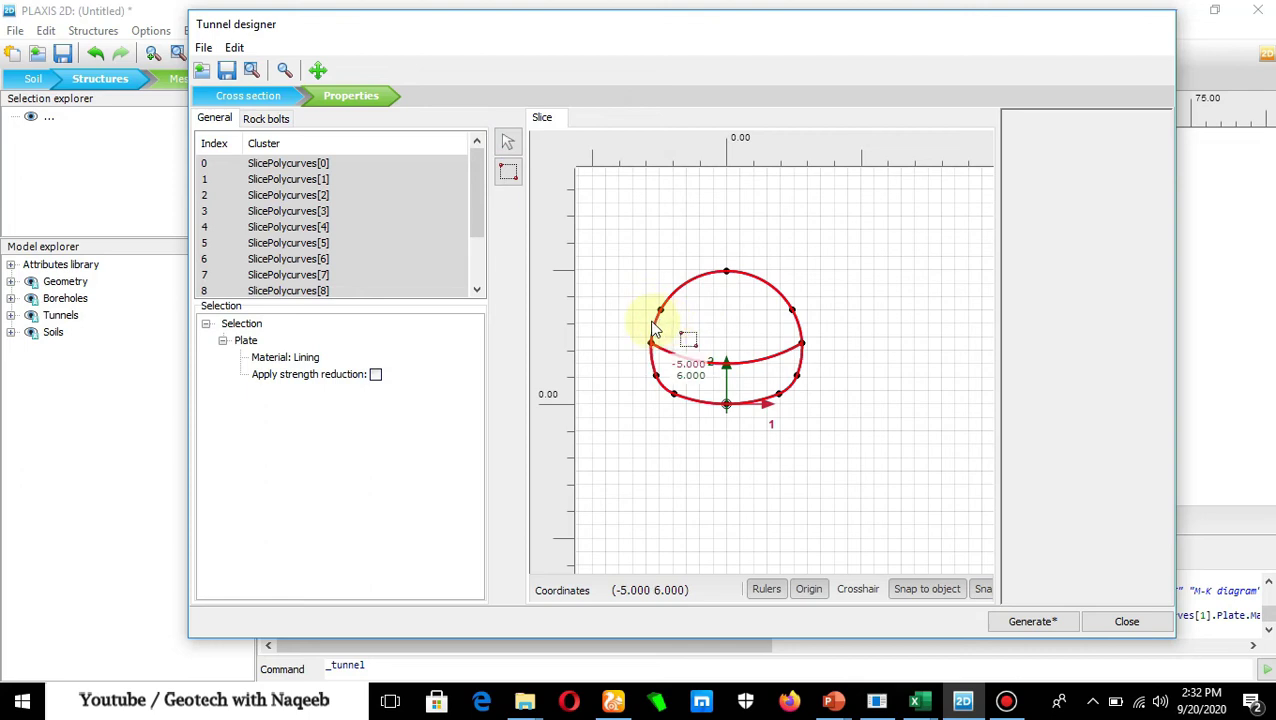
left_click(508, 142)
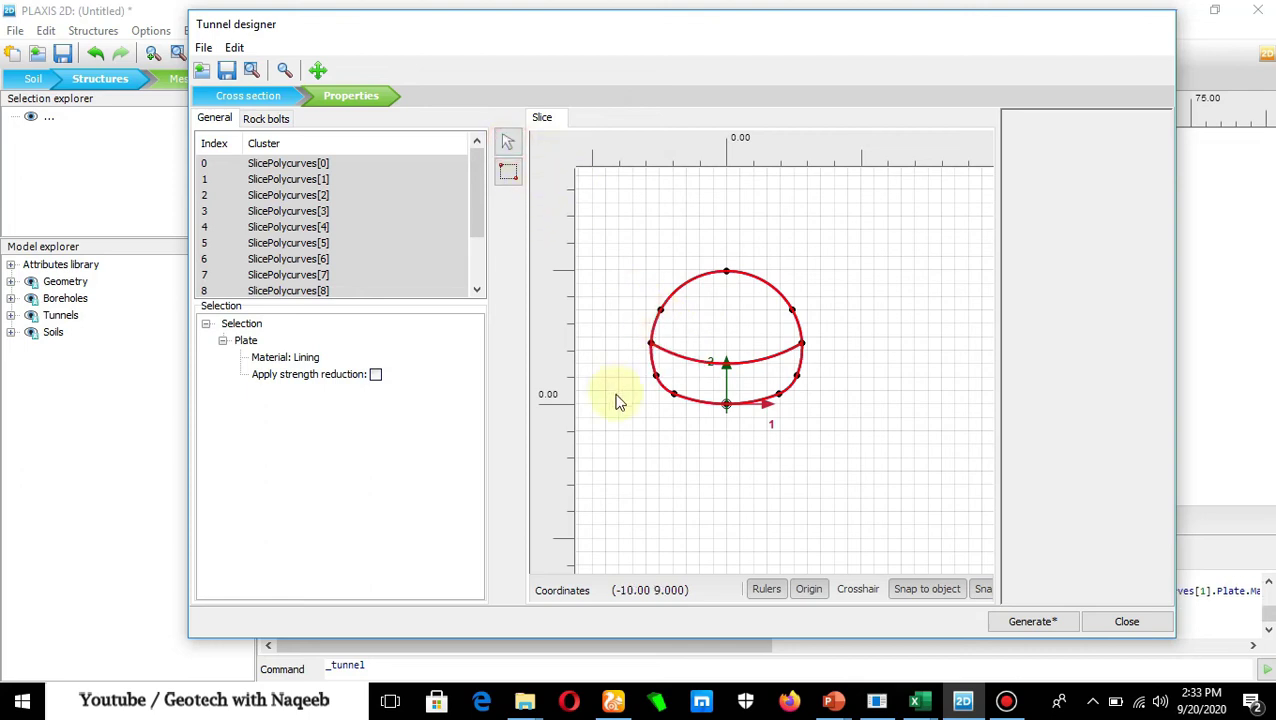
left_click(654, 336)
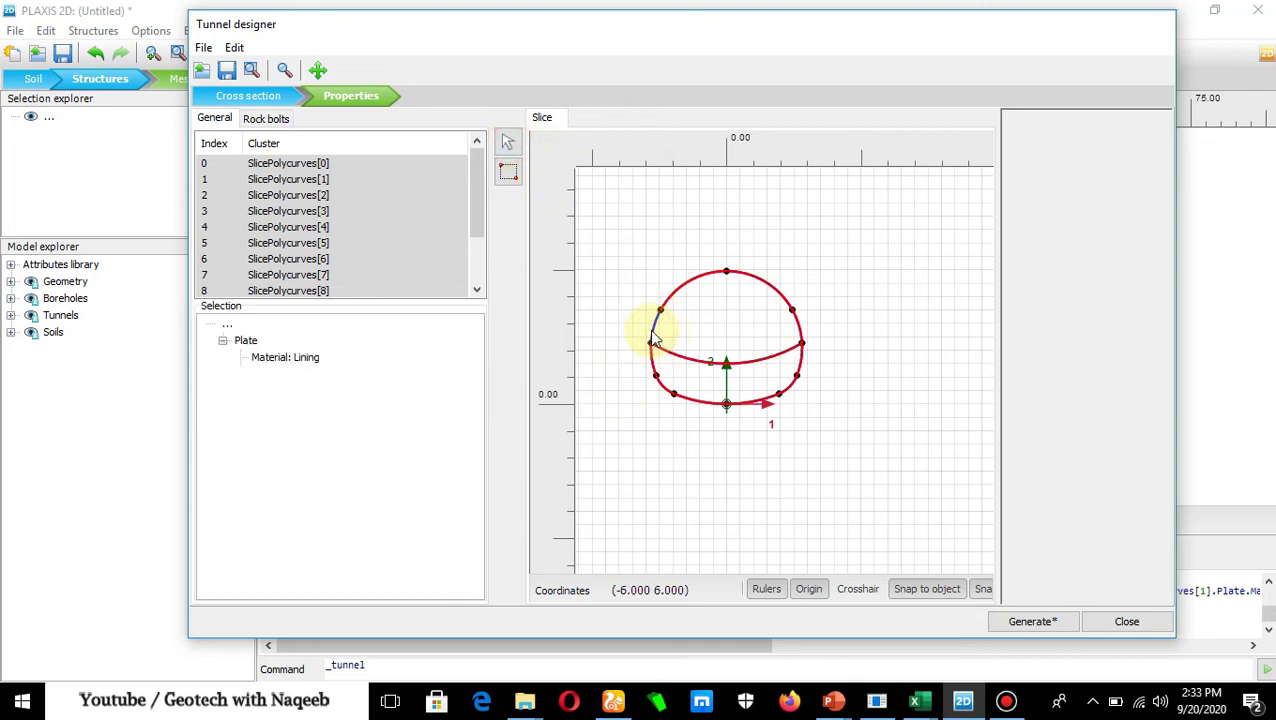
left_click(673, 355)
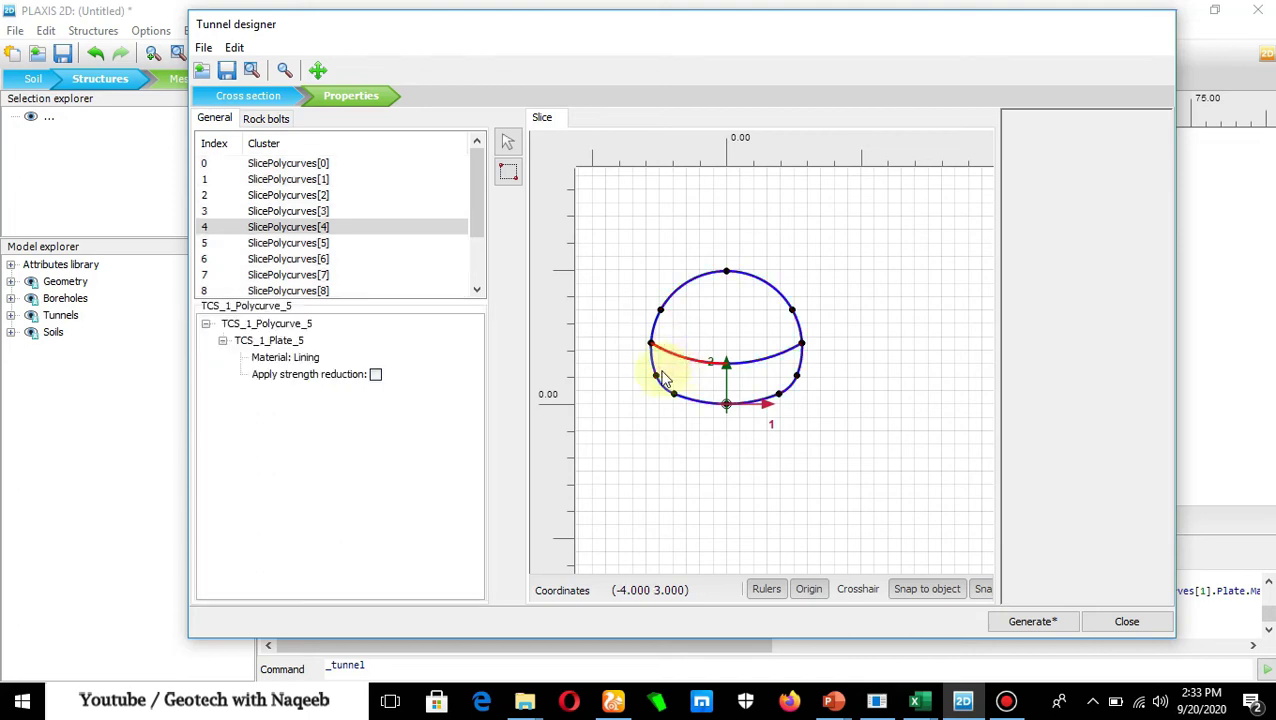
left_click(662, 376)
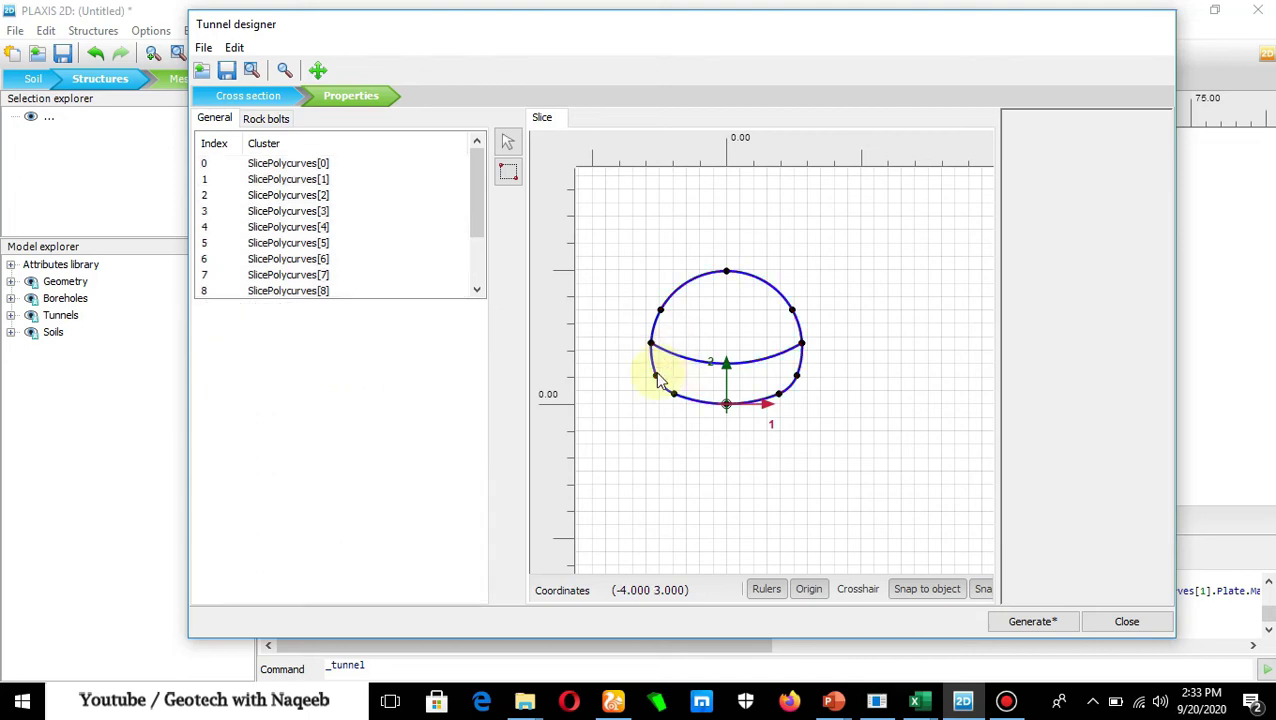
Create negative interfaces on all outer tunnel polycurves, leaving out the inner arc, and generate the tunnel before closing the designer
left_click(652, 362)
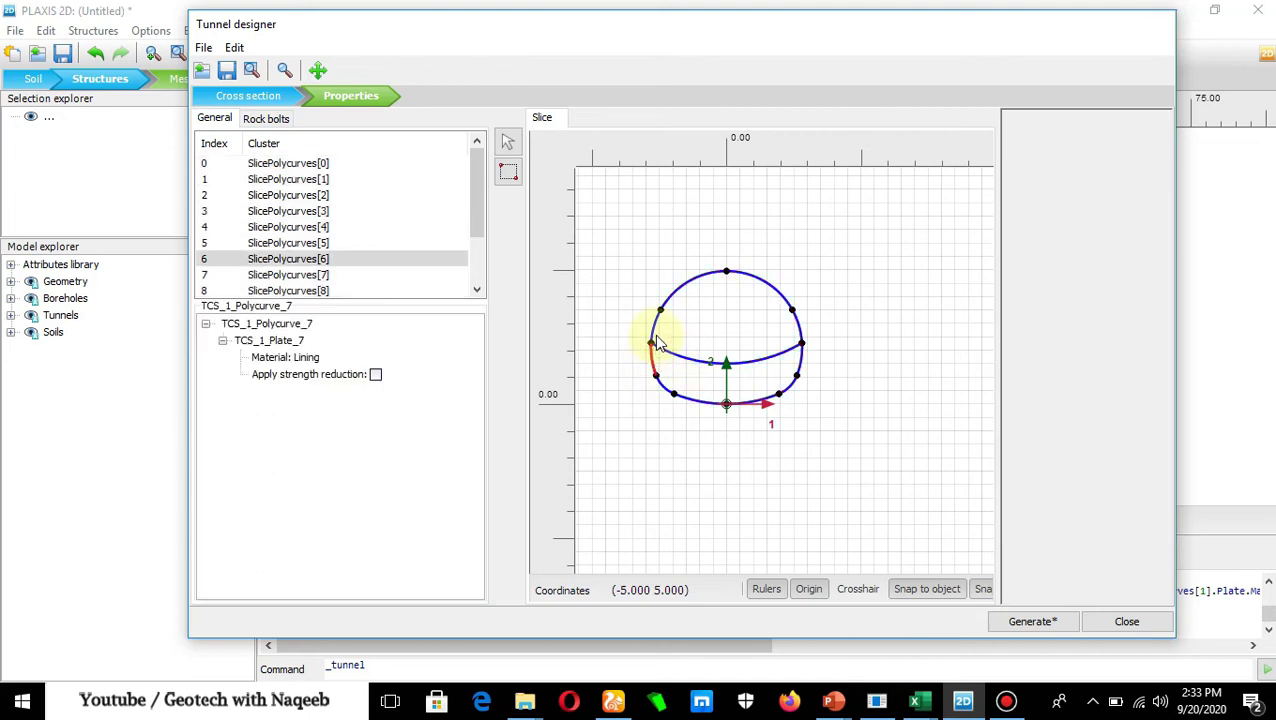
left_click(660, 318, "ctrl")
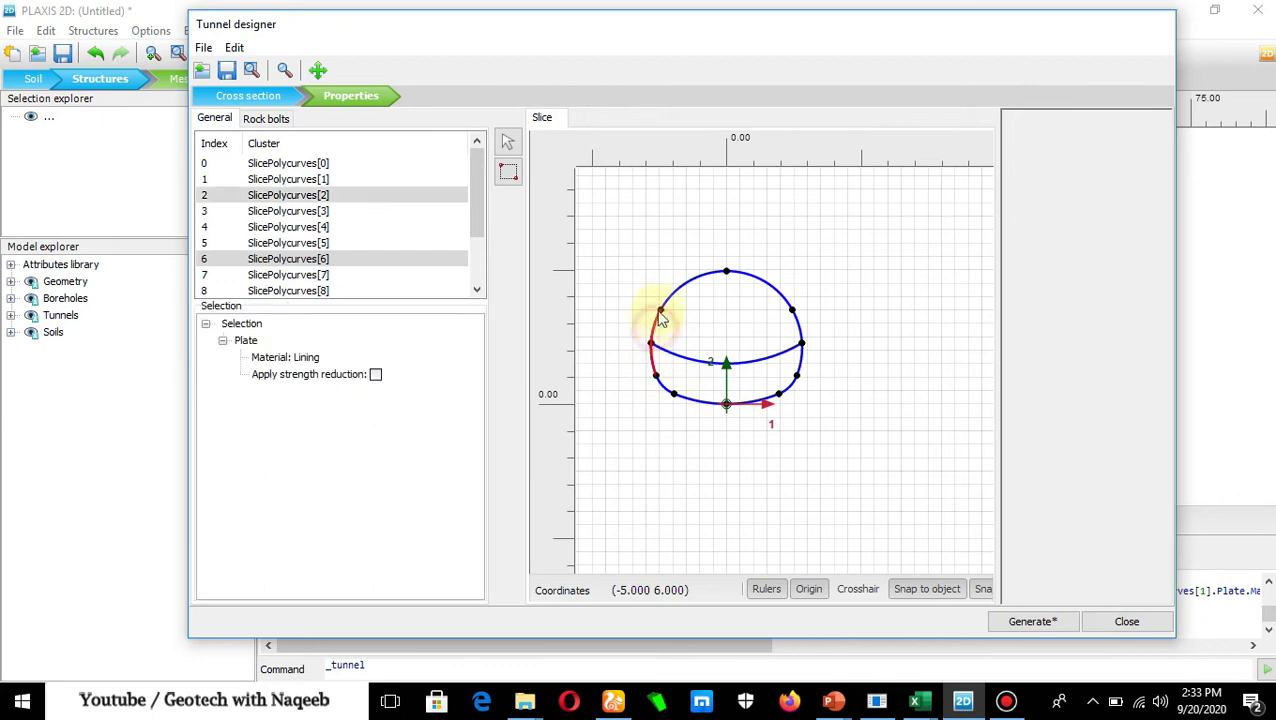
left_click(746, 274, "ctrl")
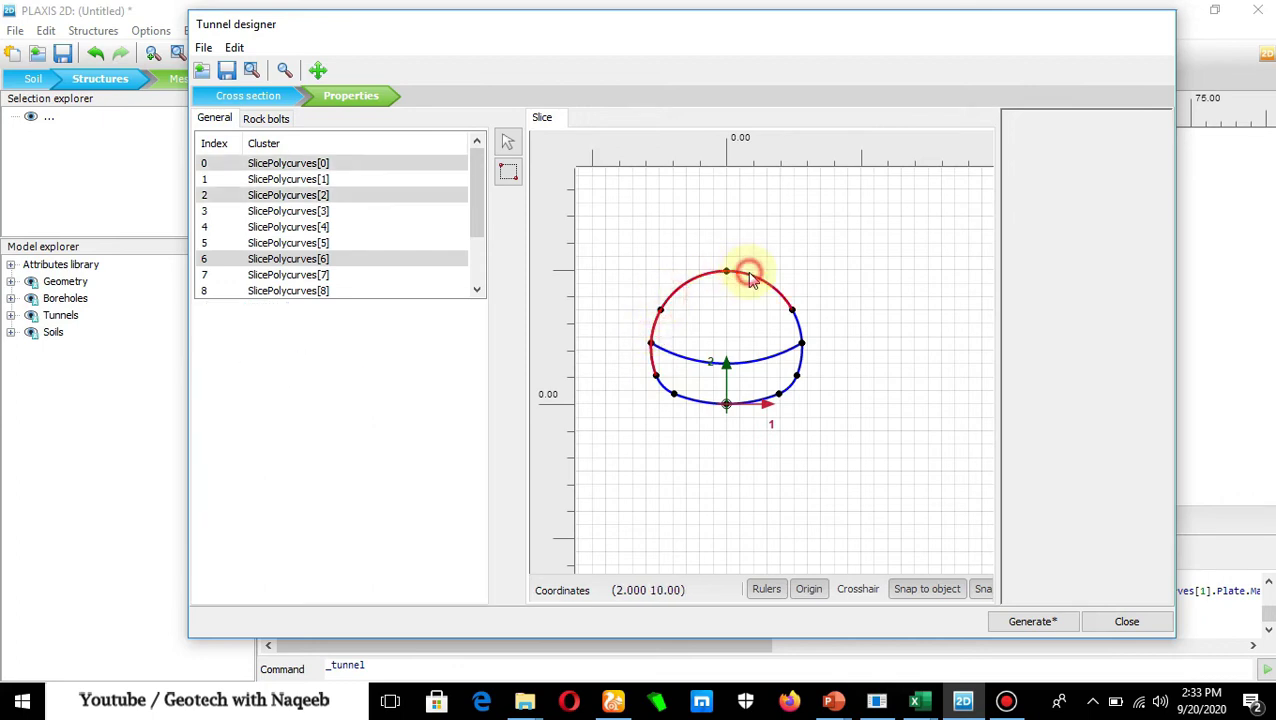
left_click(800, 330, "ctrl")
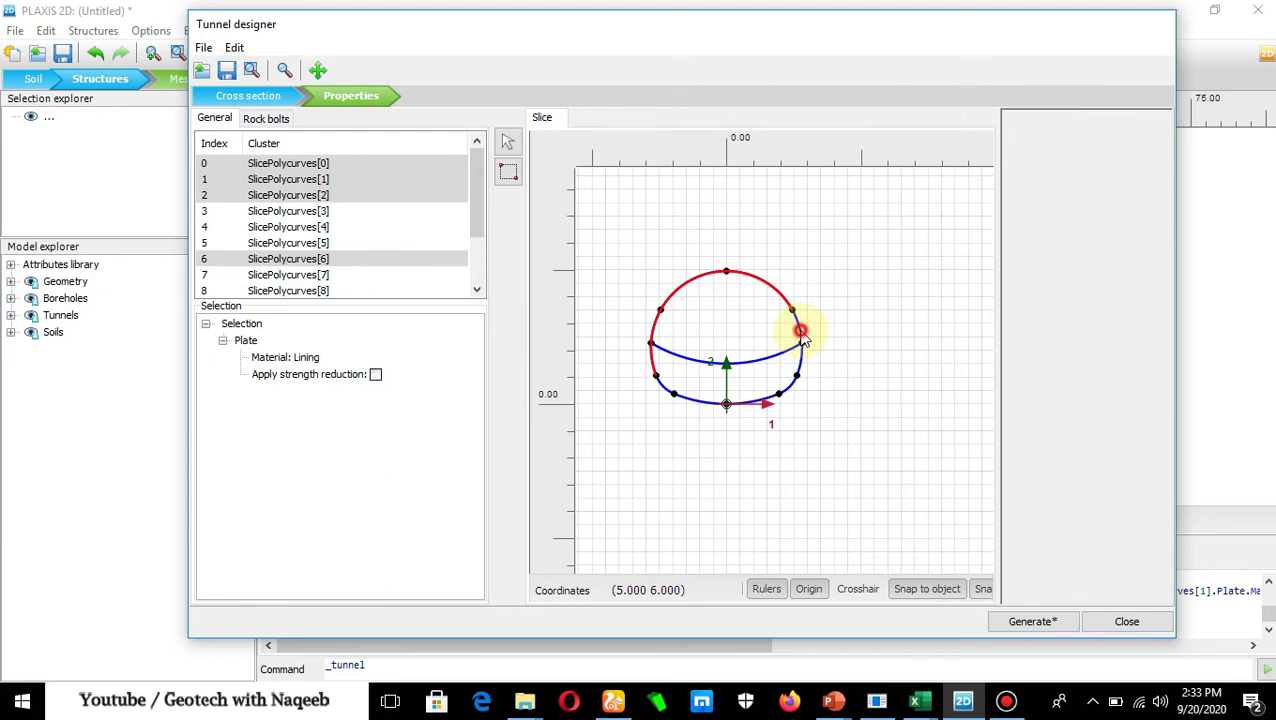
left_click(796, 376, "ctrl")
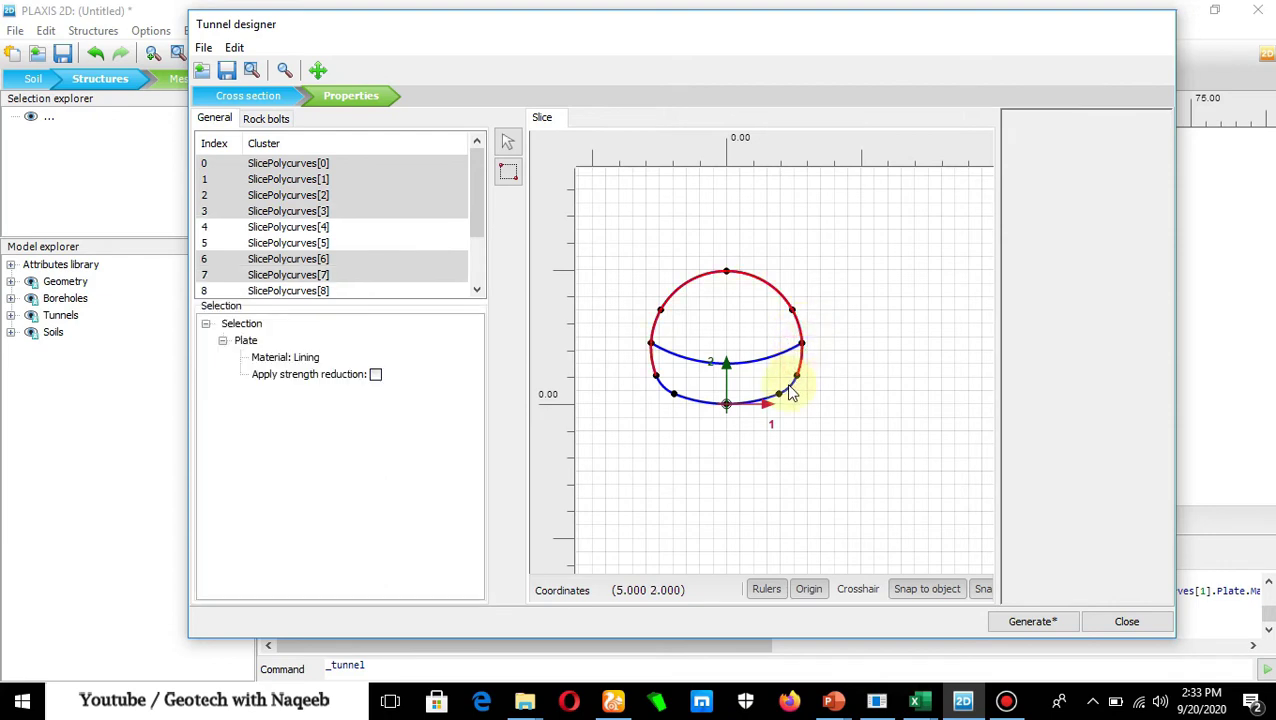
left_click(705, 402, "ctrl")
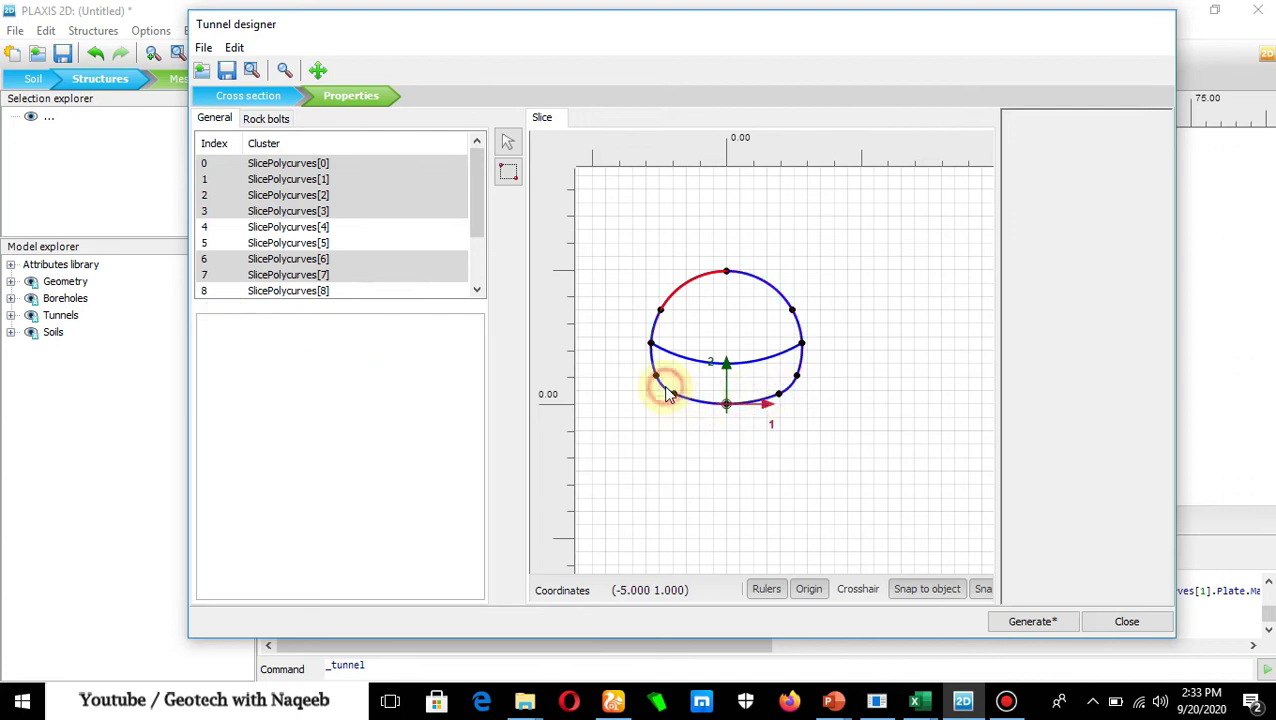
right_click(675, 400)
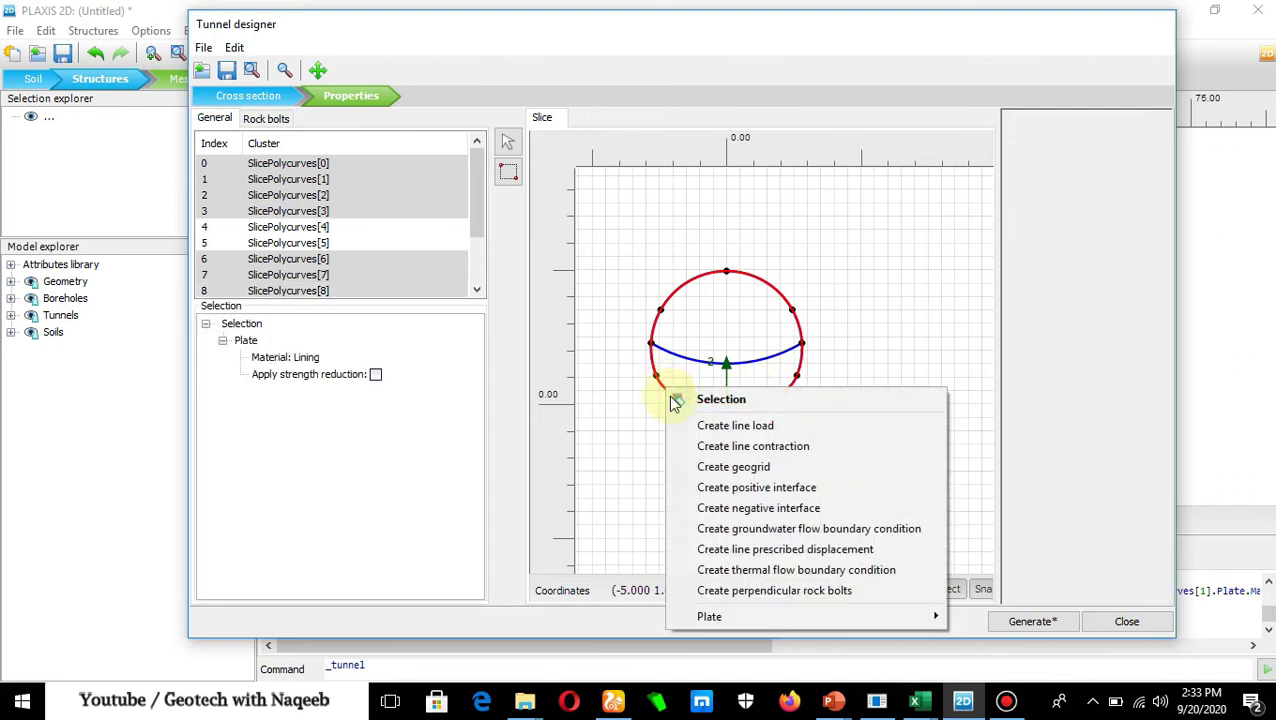
left_click(705, 510)
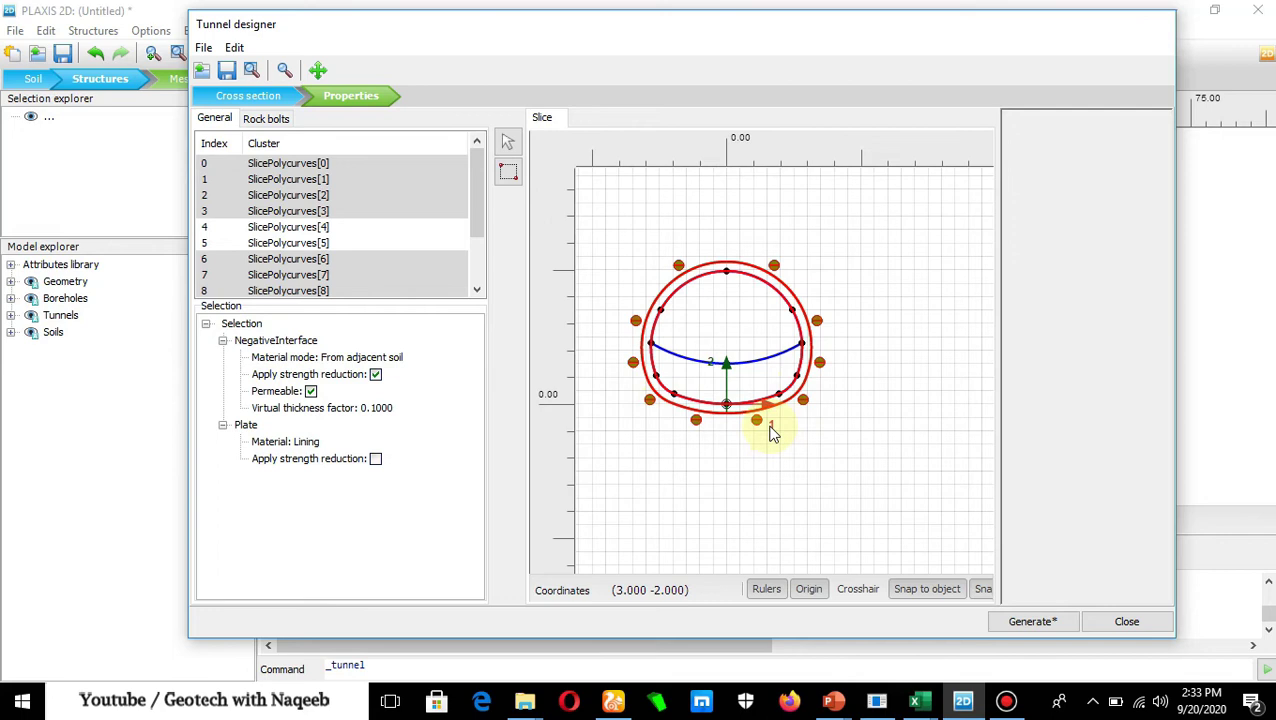
left_click(1028, 621)
left_click(1117, 622)
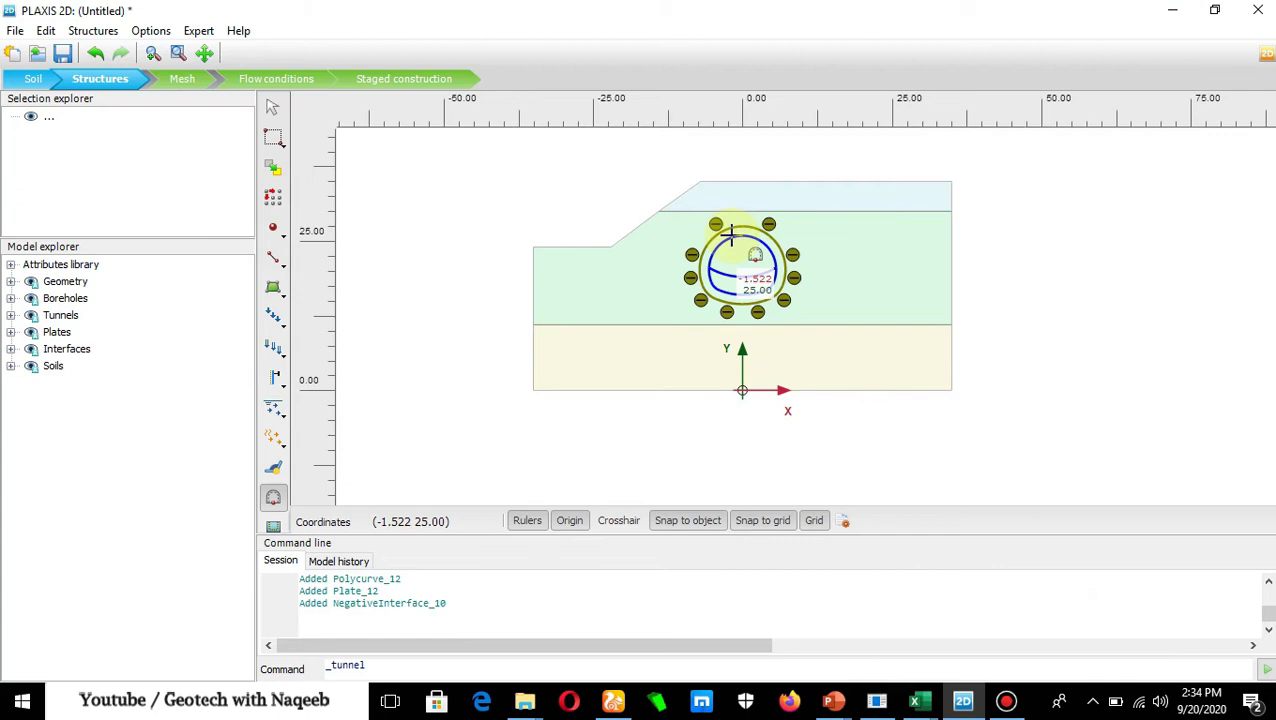
Generate the finite element mesh with a Medium element distribution and enhanced mesh refinements
left_click(177, 80)
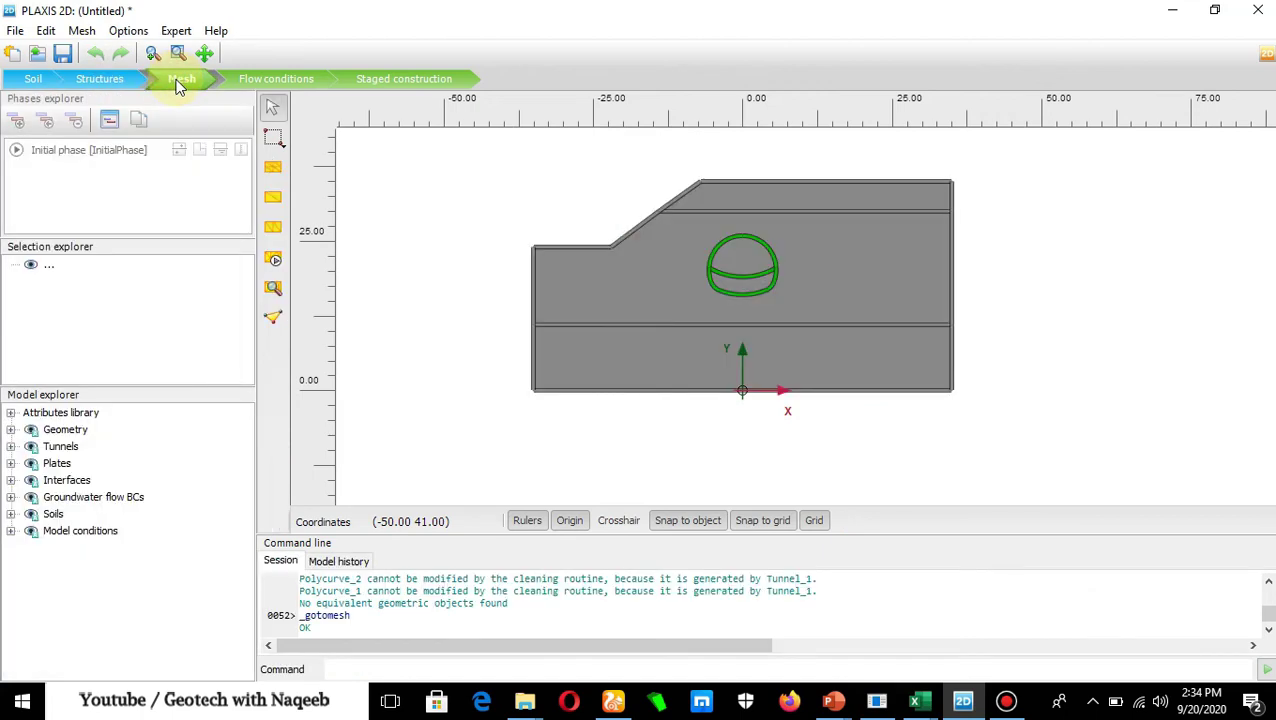
left_click(274, 261)
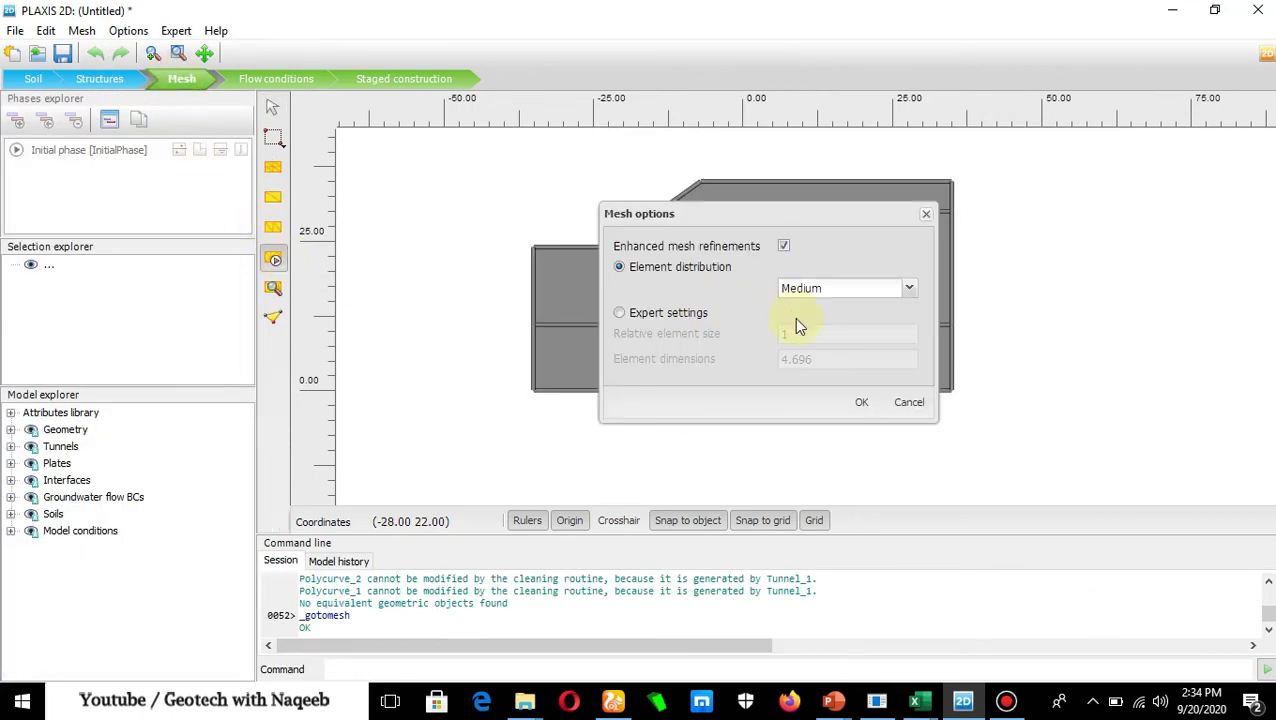
left_click(860, 404)
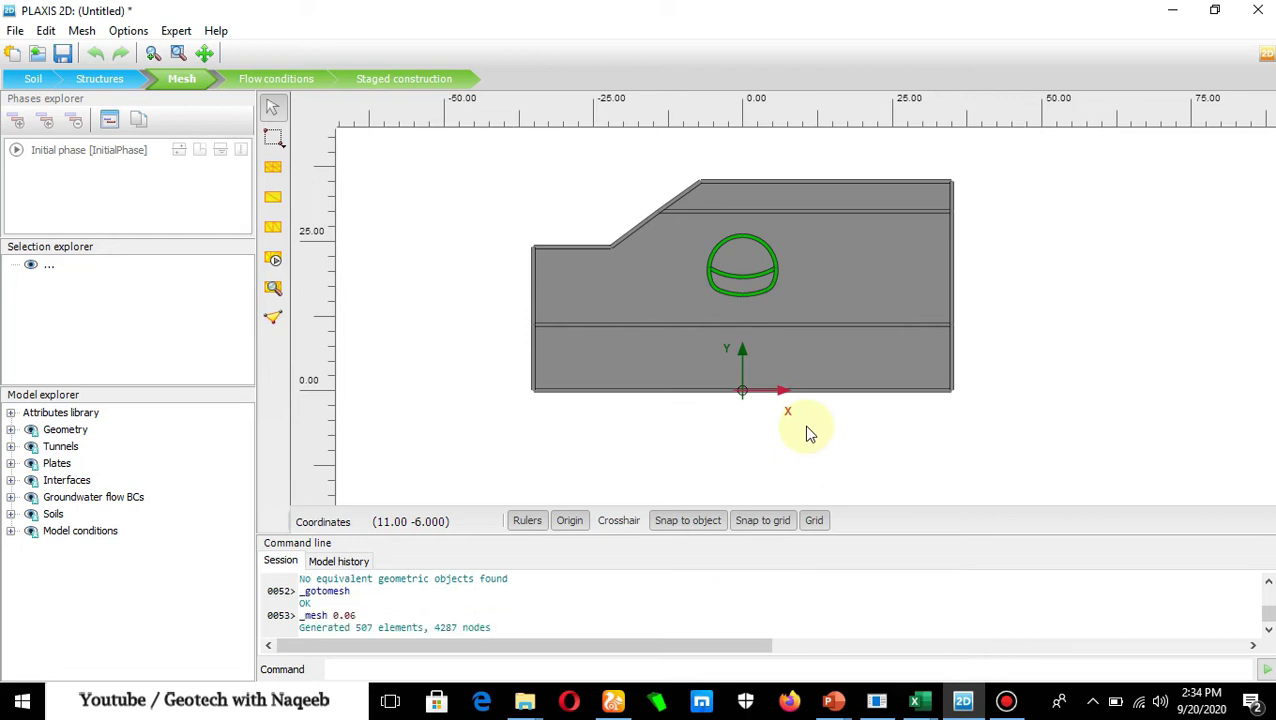
View the generated mesh in PLAXIS Output, examine the elements around the tunnel, and return to the model
left_click(275, 293)
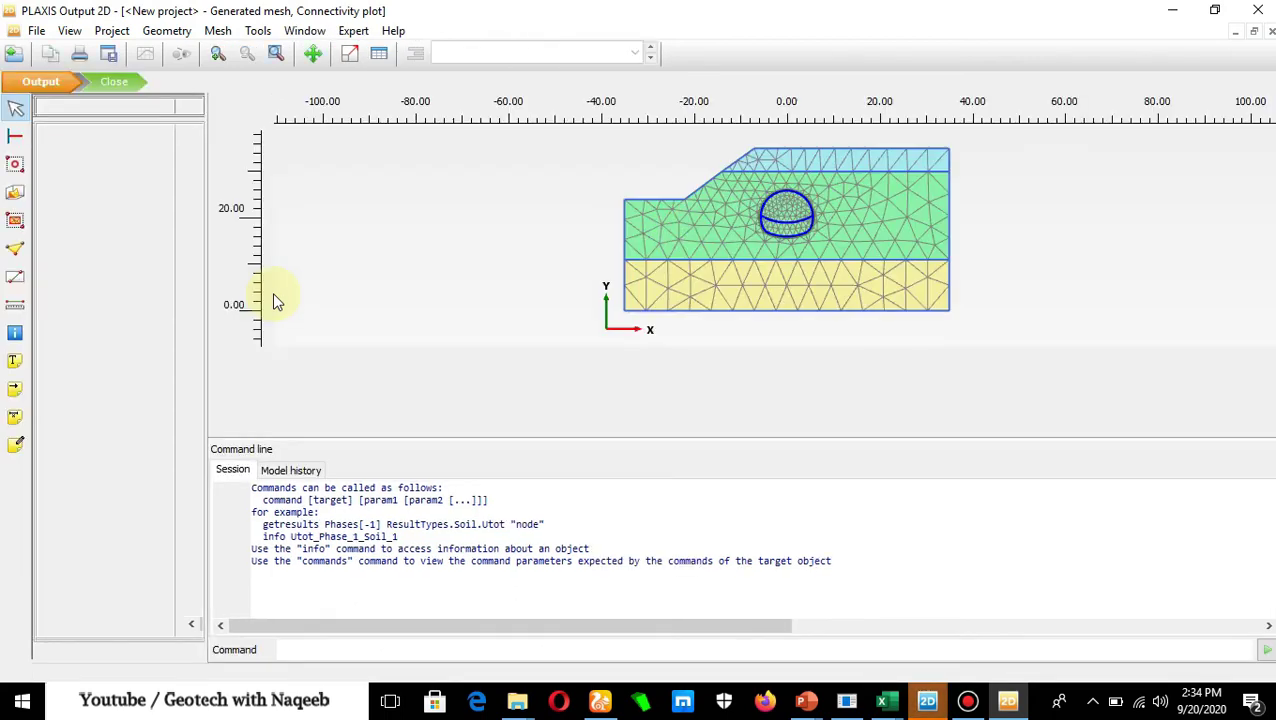
scroll(780, 224, "up", 3)
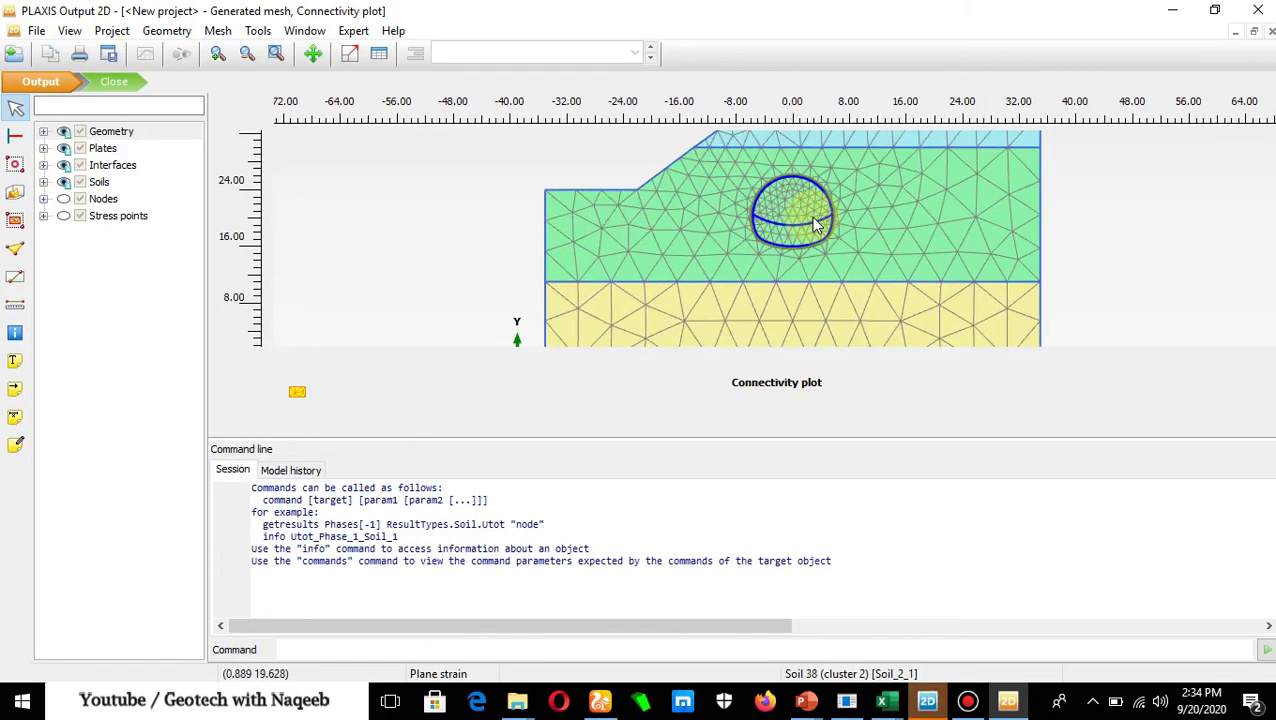
scroll(806, 191, "down", 3)
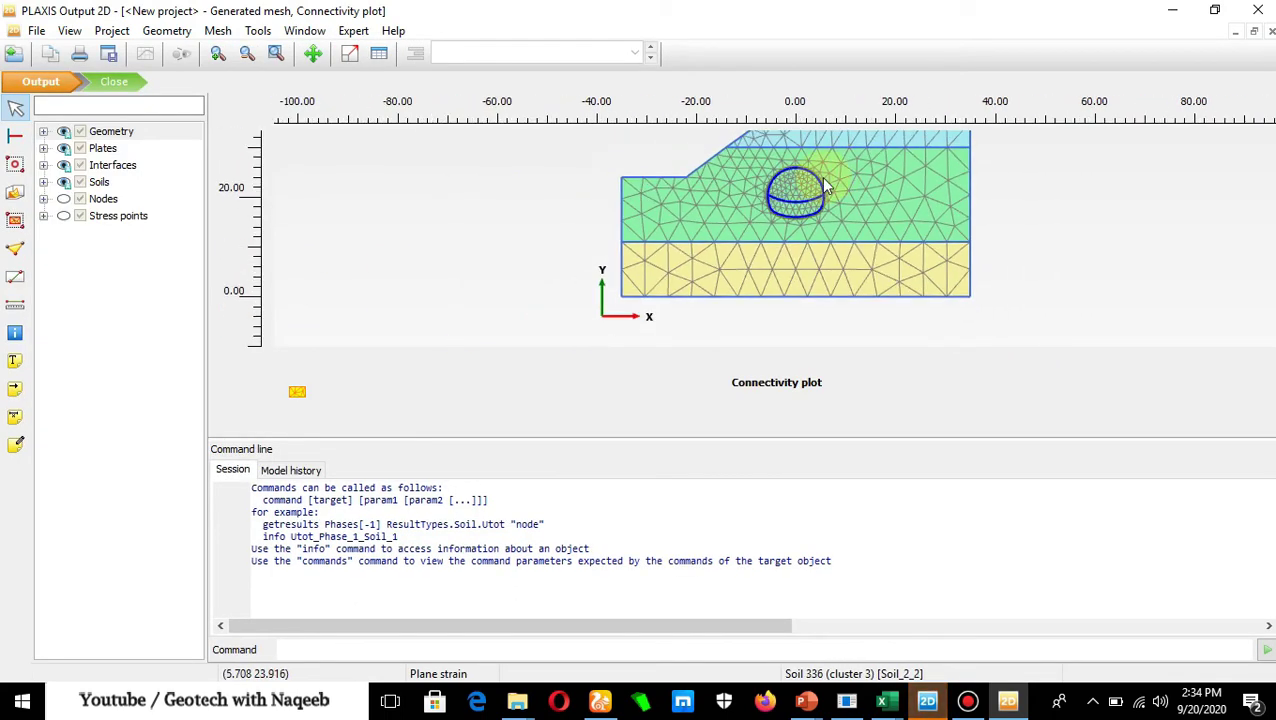
scroll(800, 188, "down", 1)
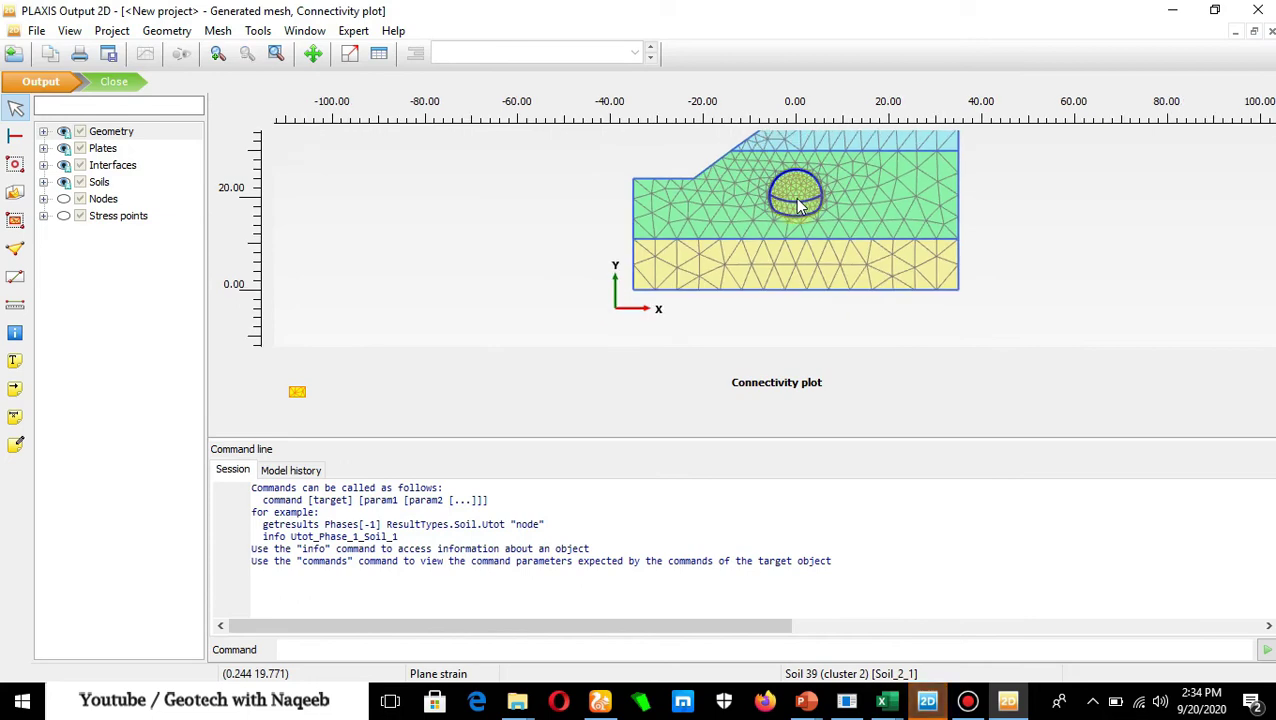
left_click(119, 88)
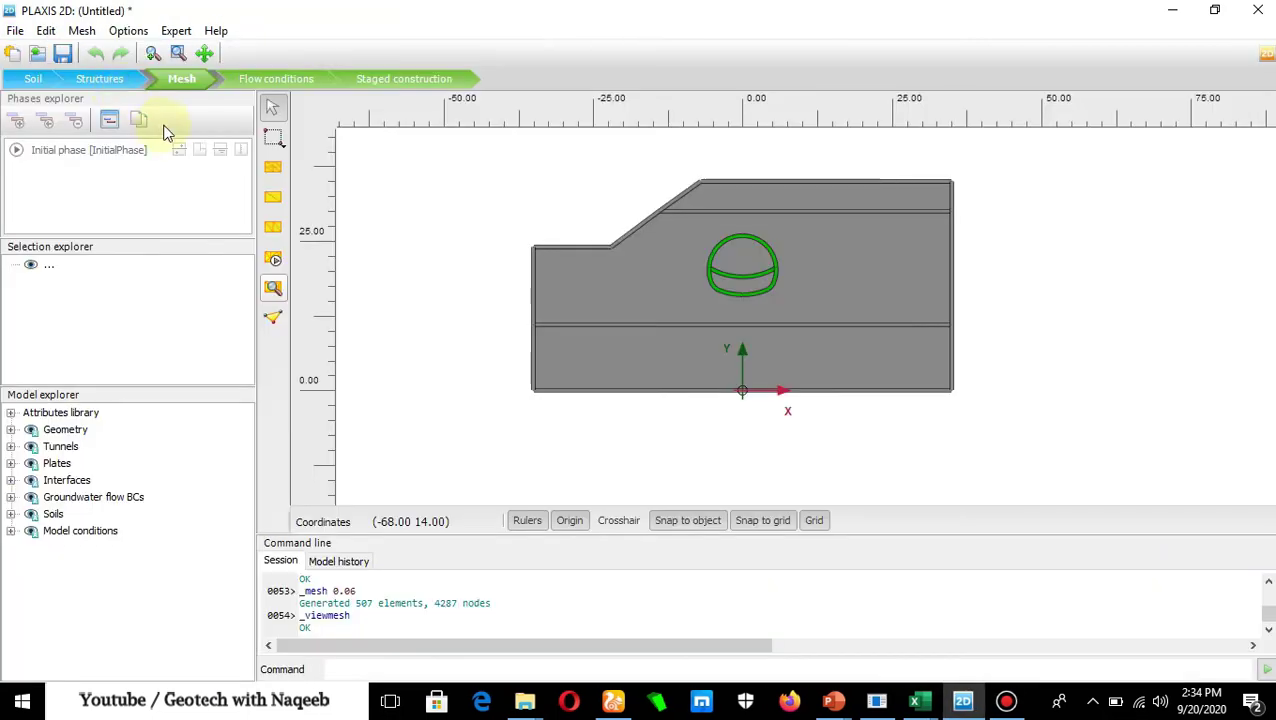
In staged construction, set the initial phase's calculation type to Gravity loading
left_click(398, 79)
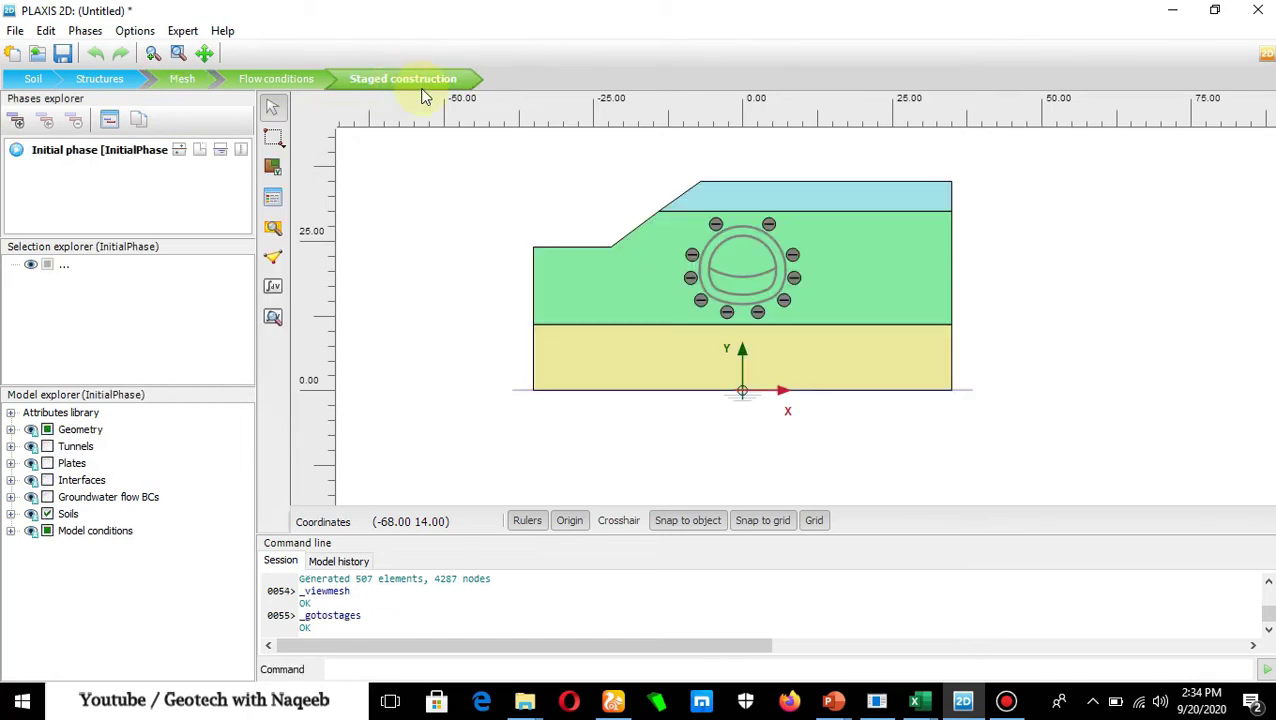
left_click(86, 150)
double_click(86, 150)
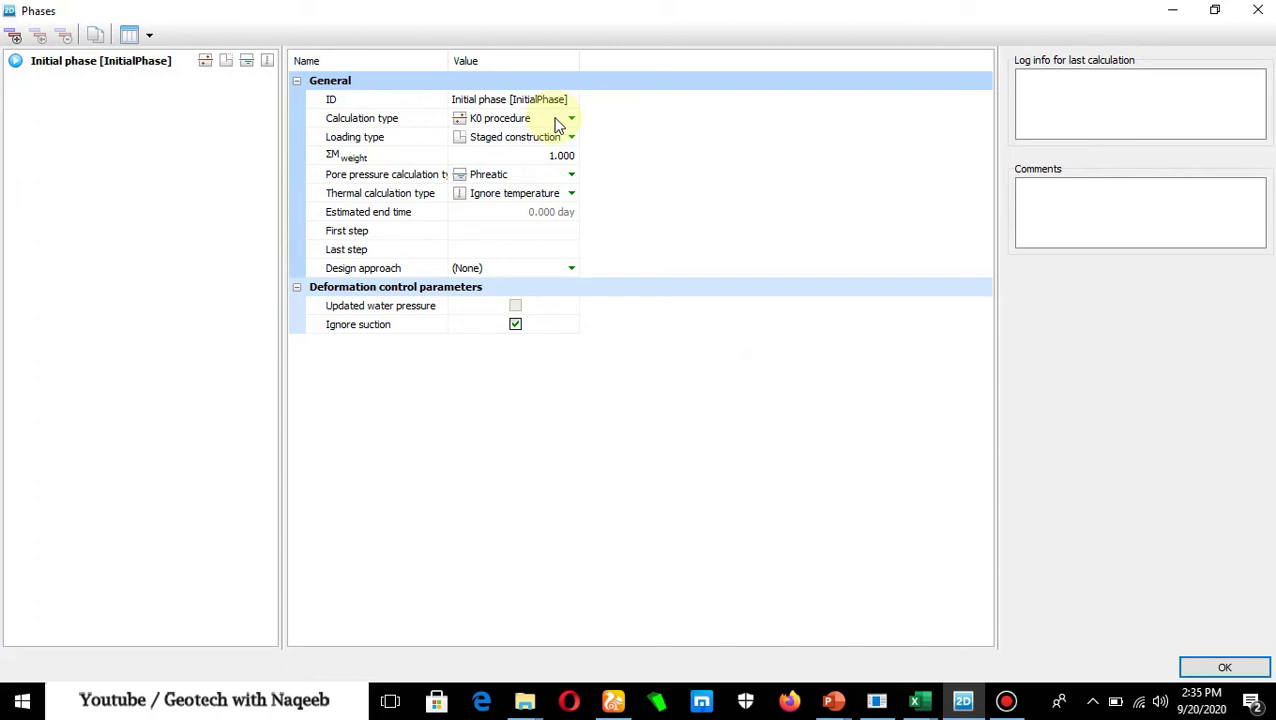
left_click(572, 121)
left_click(572, 120)
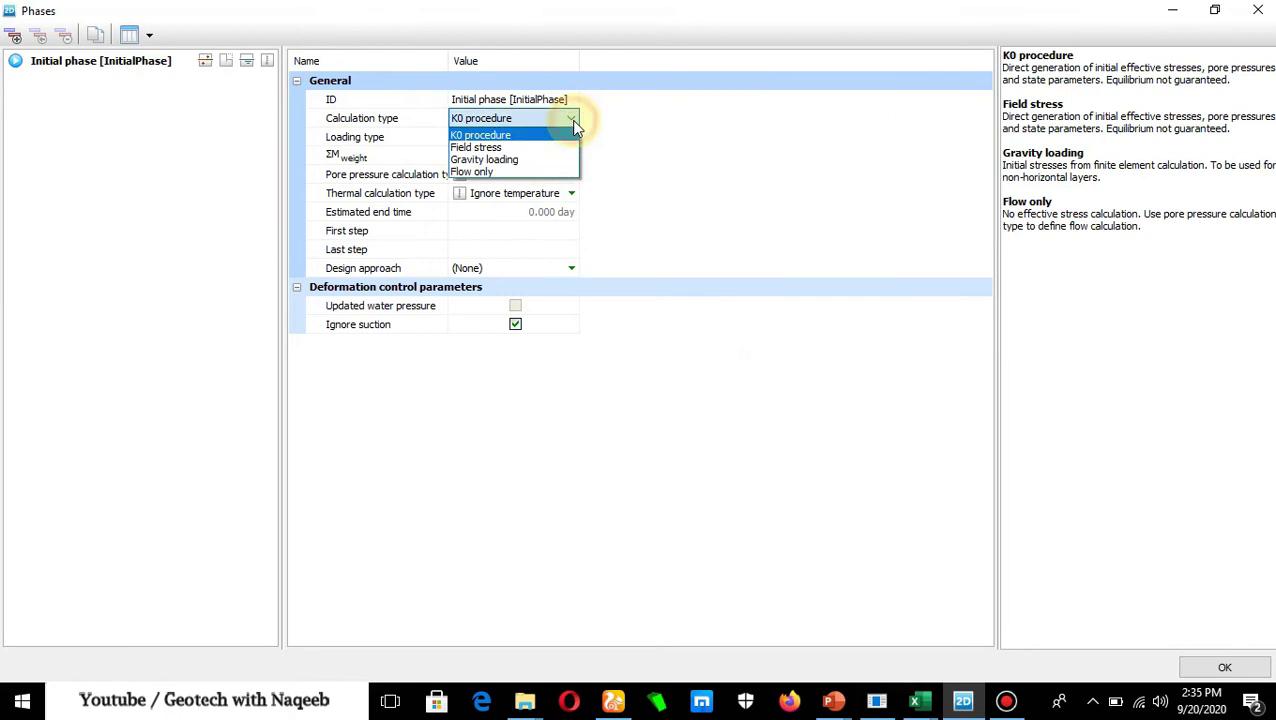
left_click(540, 161)
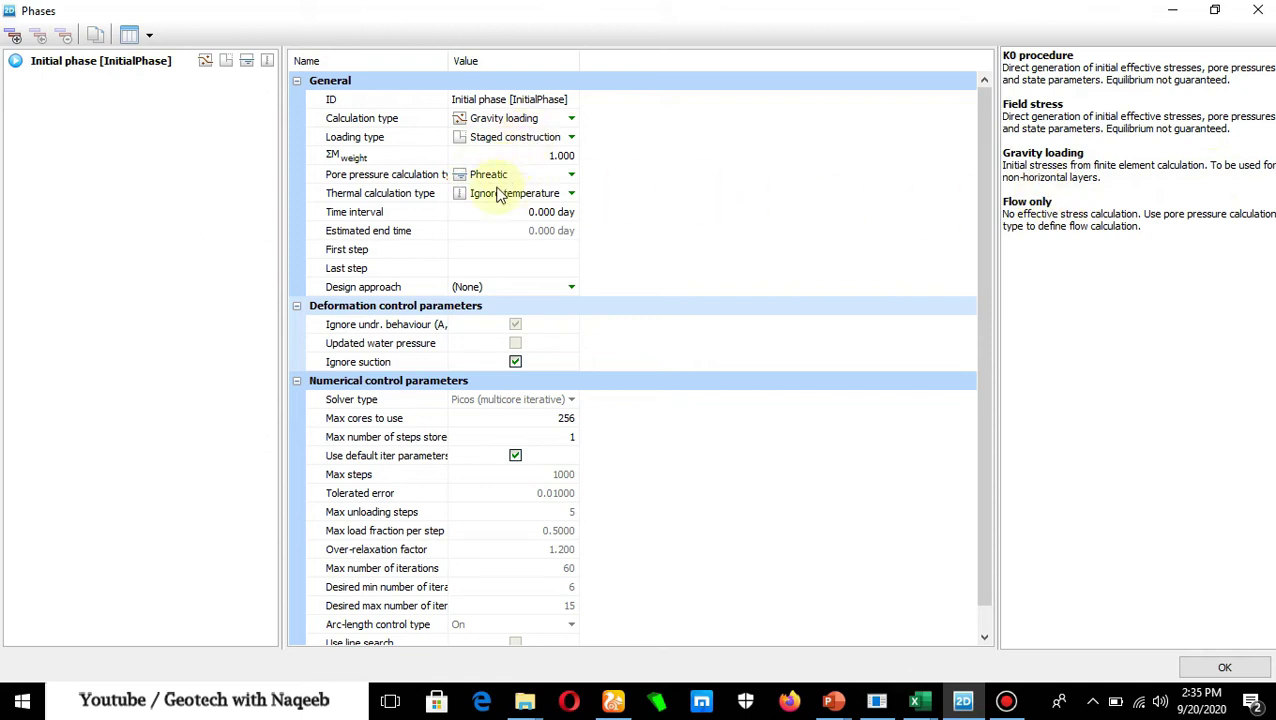
left_click(1209, 669)
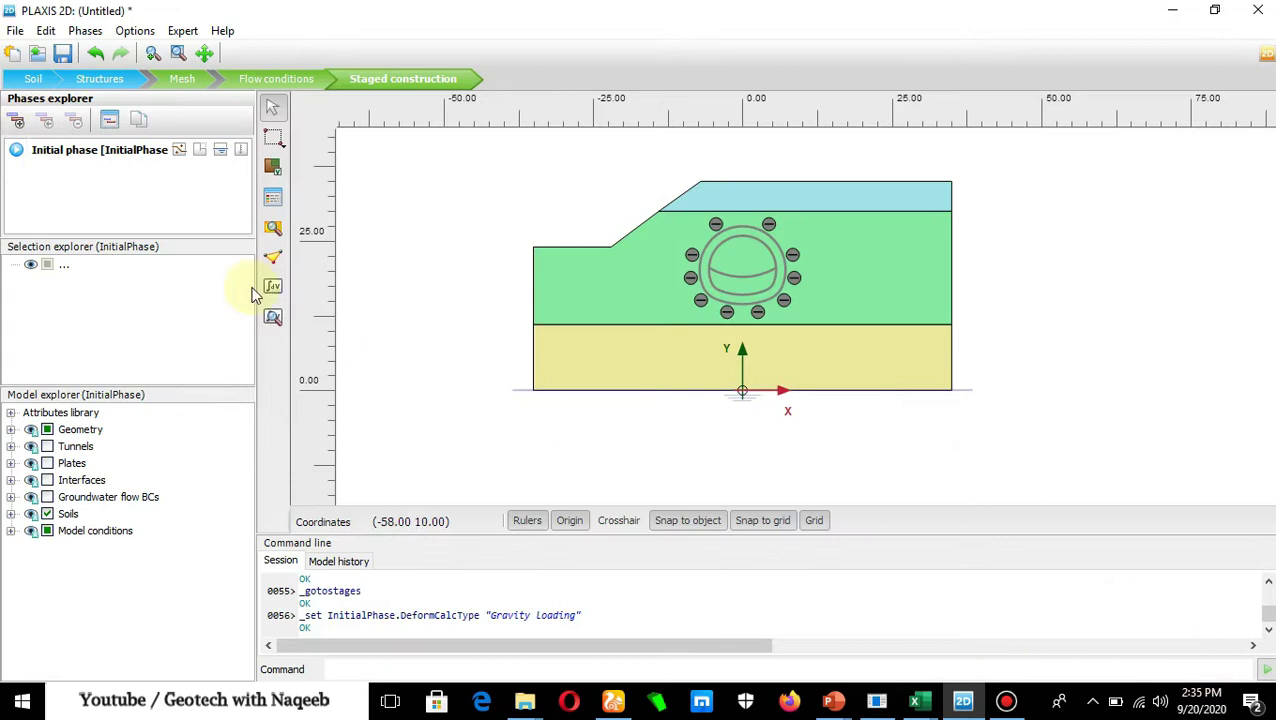
Add Phase_1 after the initial phase and set its ΣMstage to 0.6
left_click(18, 121)
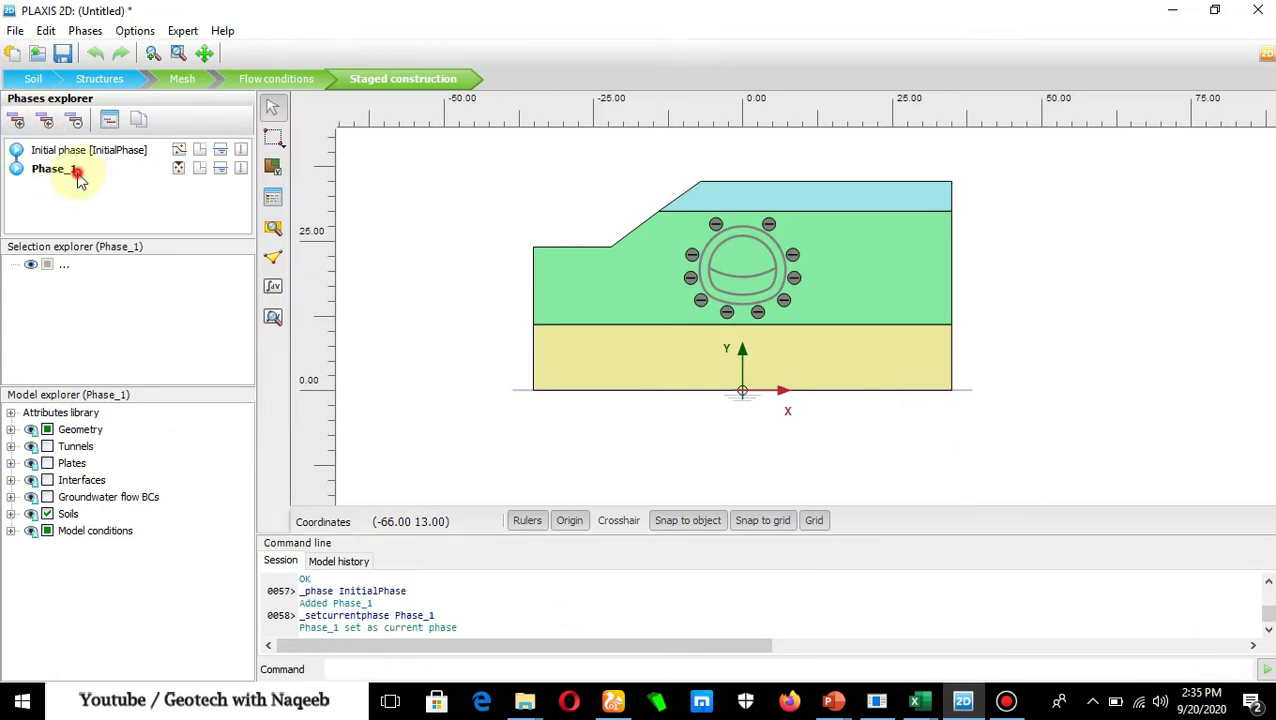
double_click(72, 171)
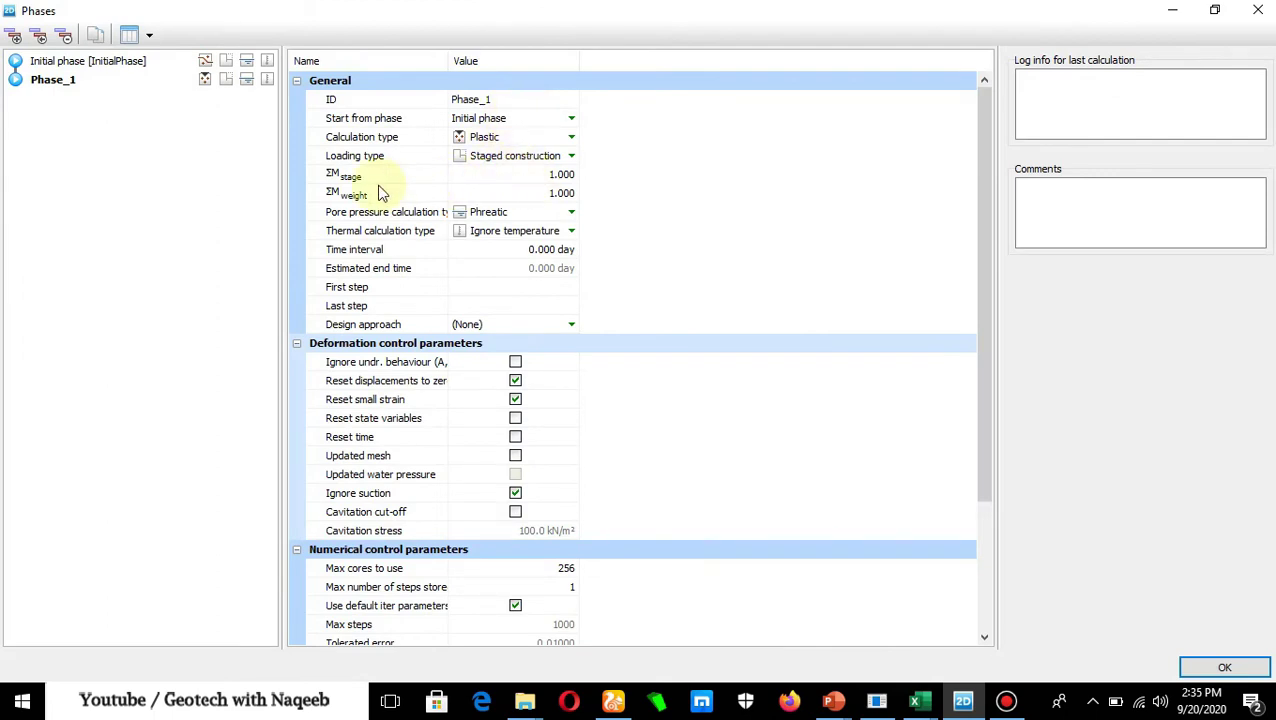
left_click(557, 176)
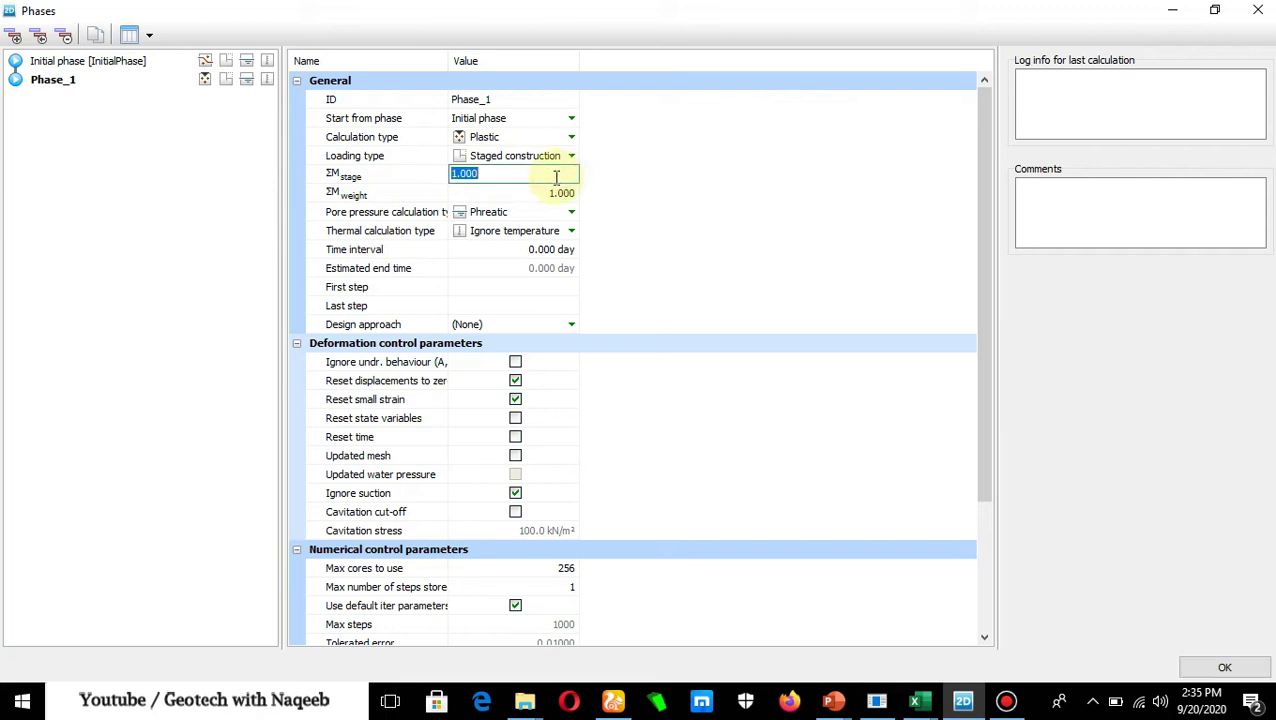
type("0.")
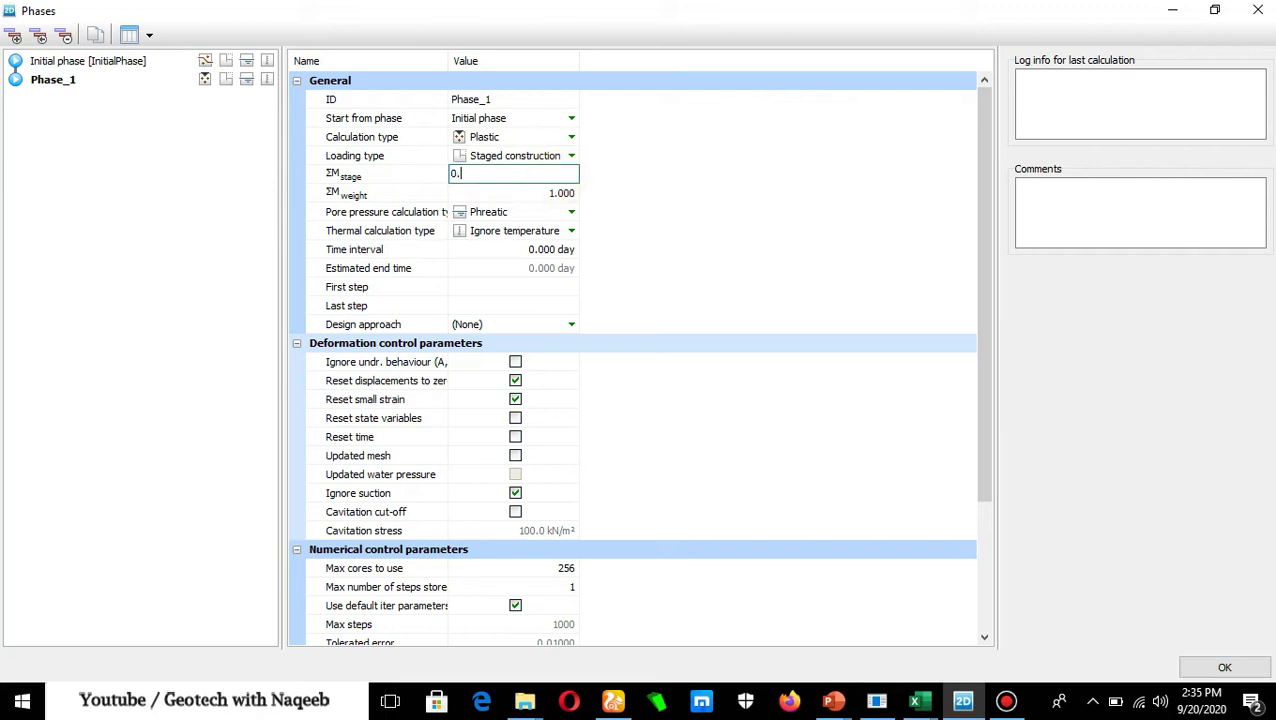
type("6")
left_click(1225, 668)
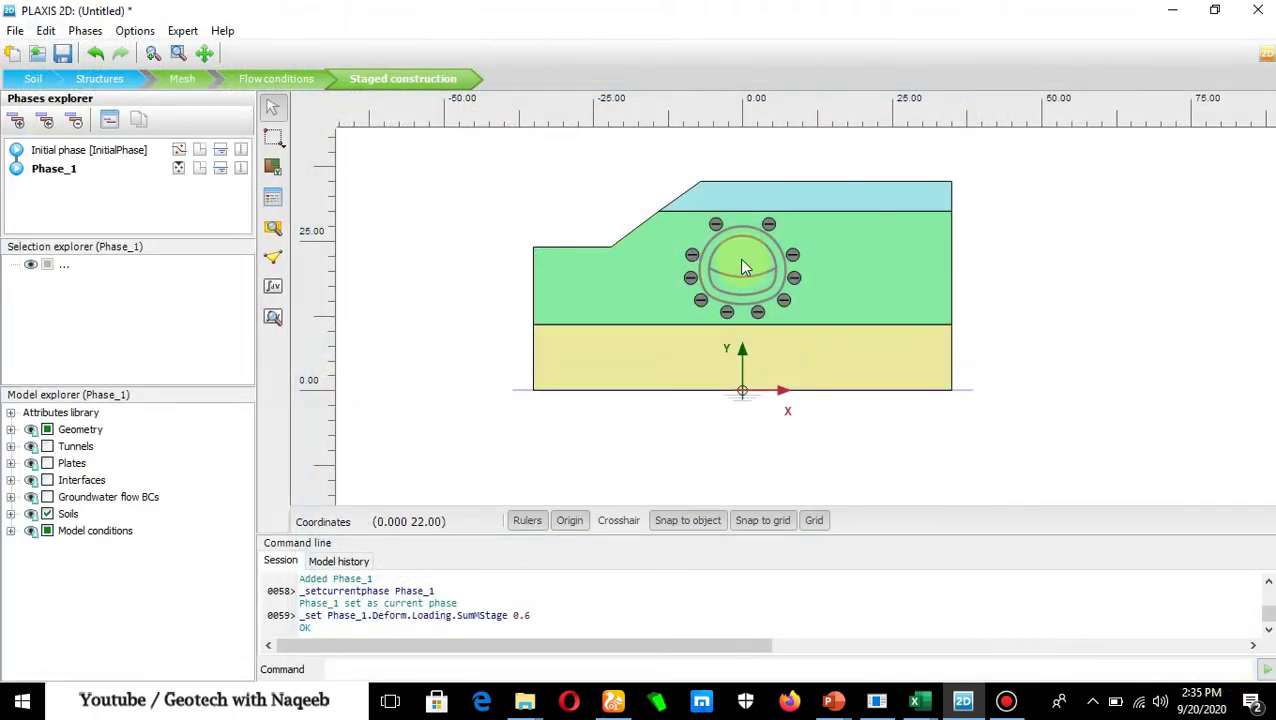
Deactivate the upper soil cluster inside the tunnel in Phase_1
left_click(741, 262)
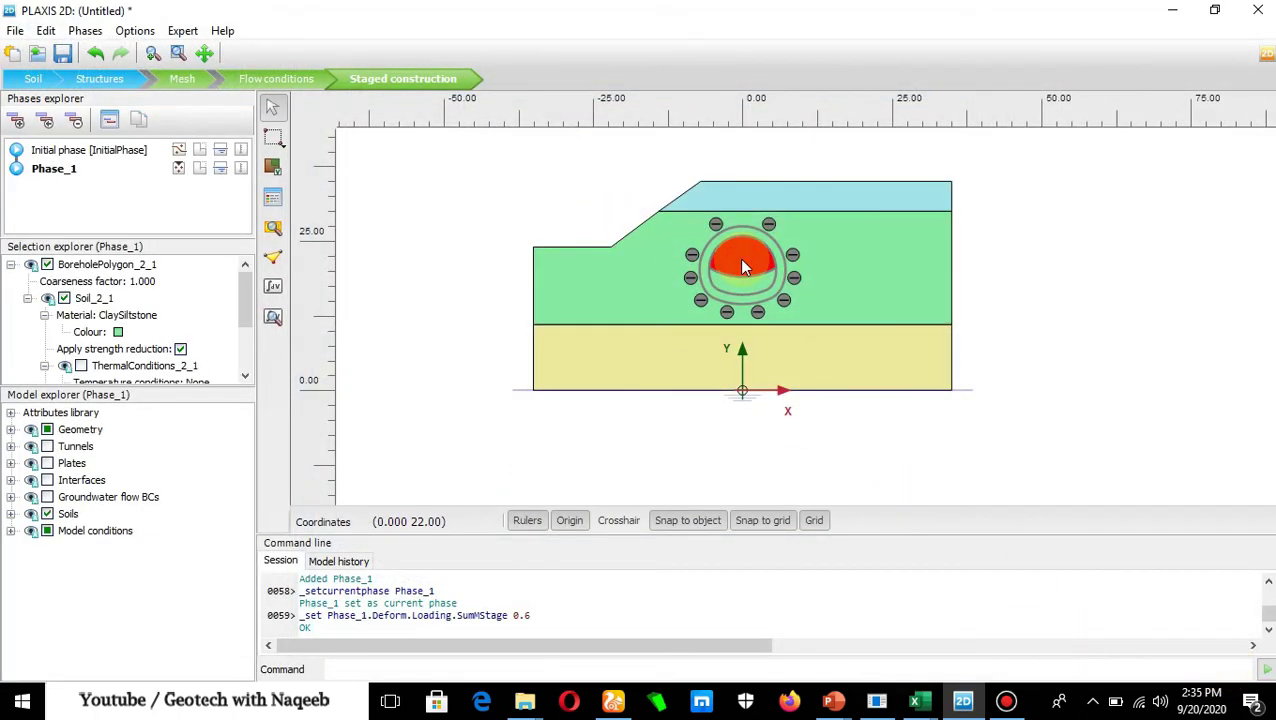
right_click(741, 262)
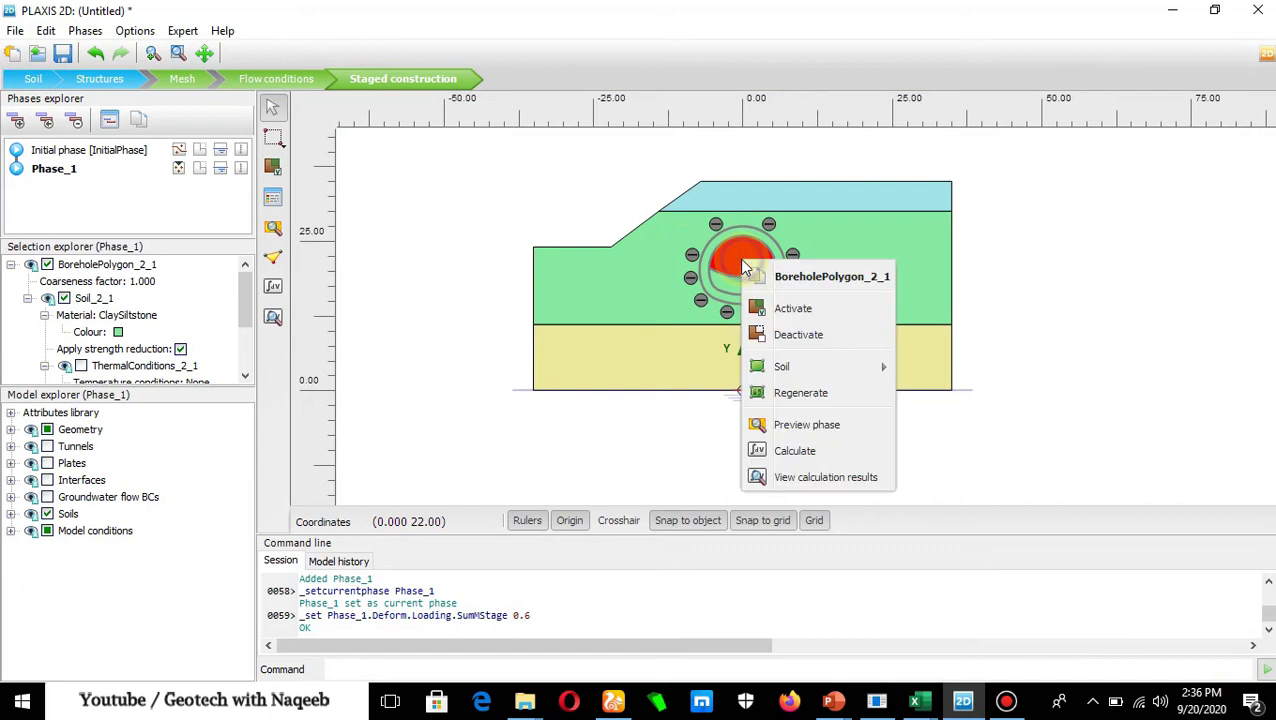
left_click(765, 334)
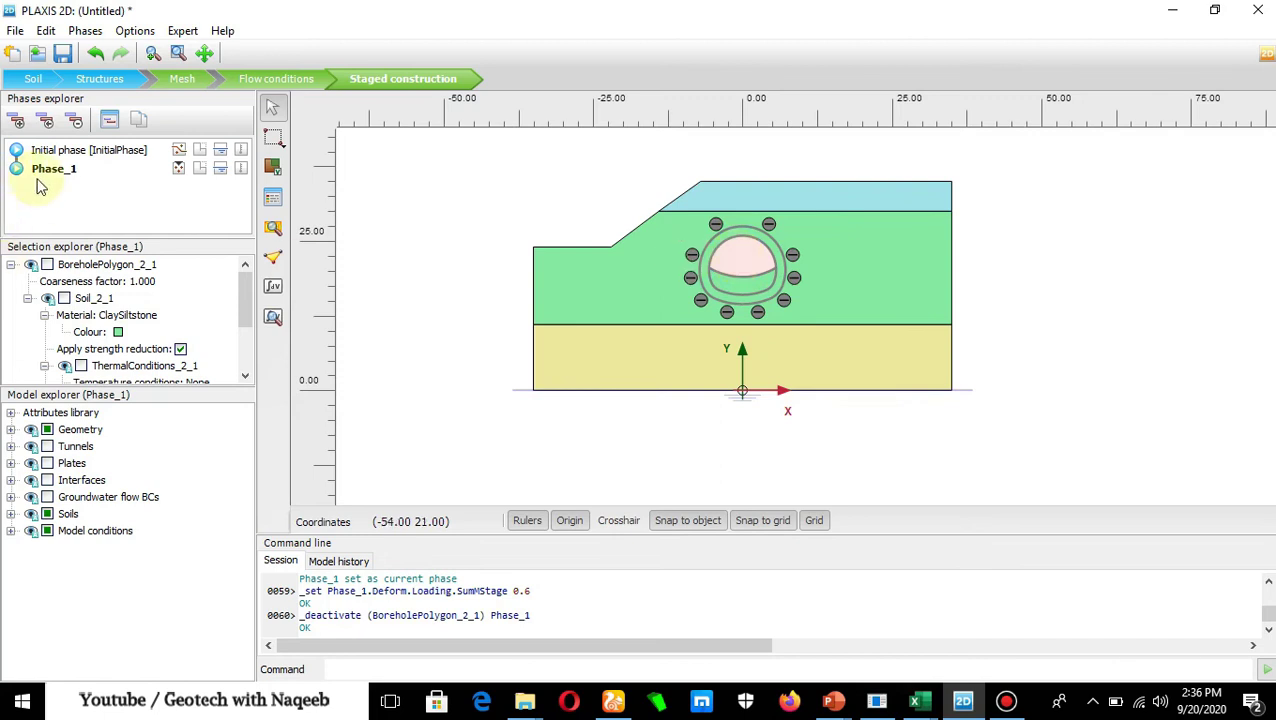
Add Phase_2 following Phase_1, review its settings and accept the defaults
left_click(17, 121)
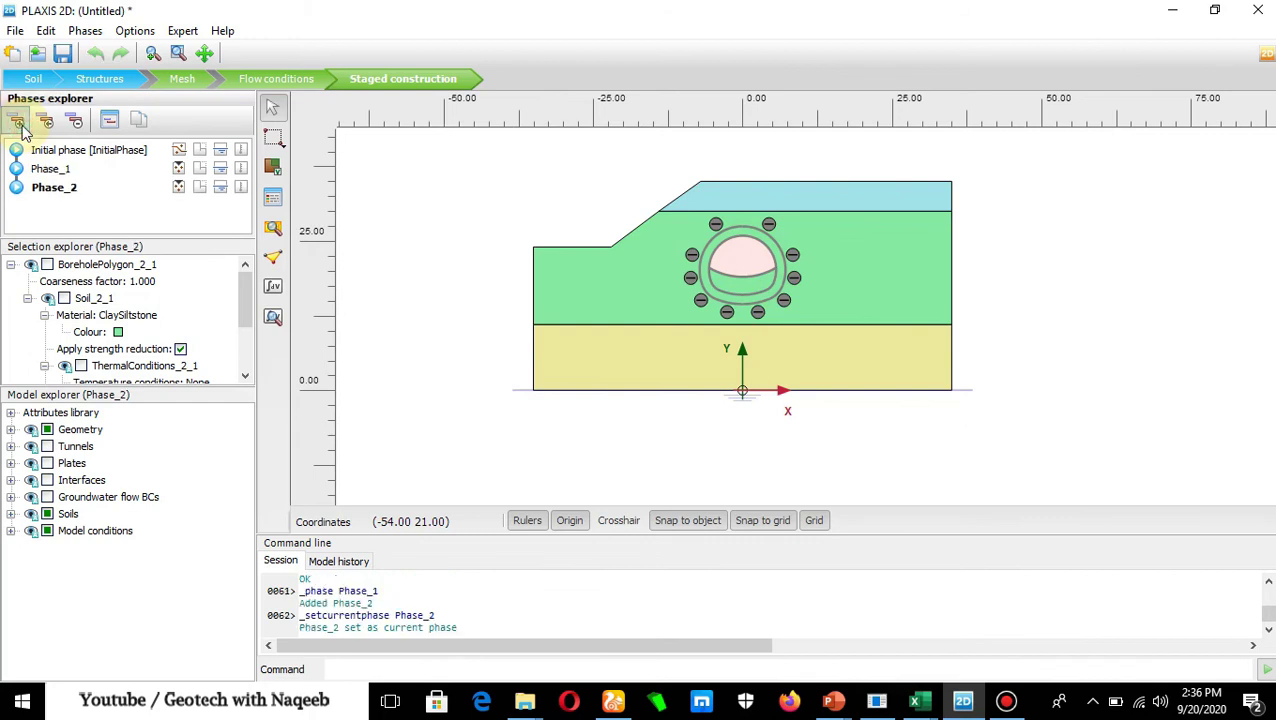
double_click(50, 190)
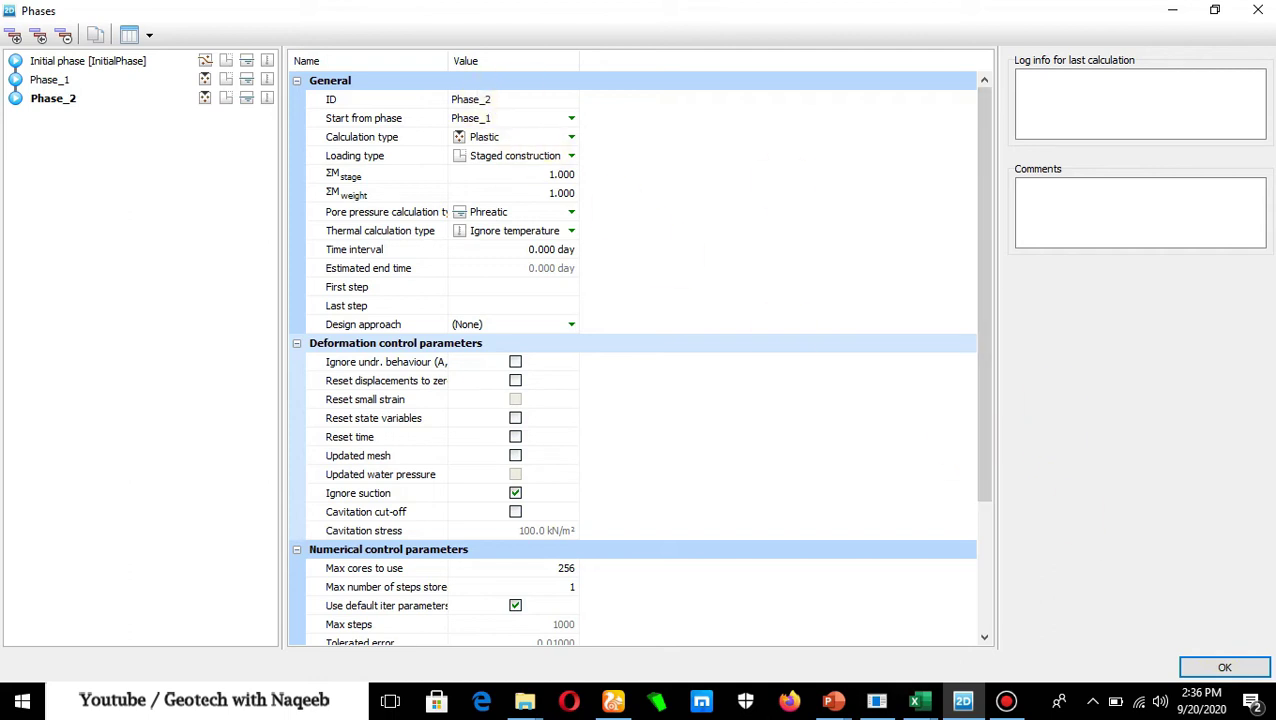
left_click(1217, 667)
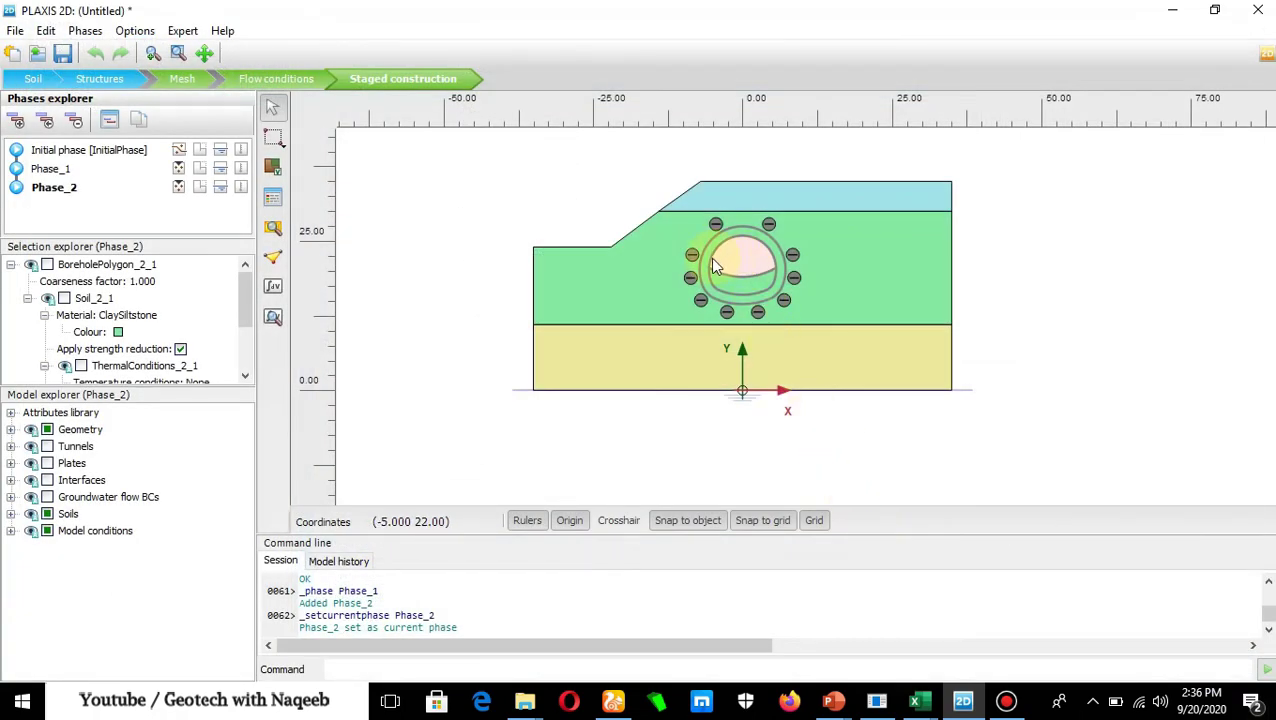
In Phase_2, activate the upper tunnel lining curves with their interfaces, the inner dividing arc and the enclosed upper soil cluster
left_click(714, 264)
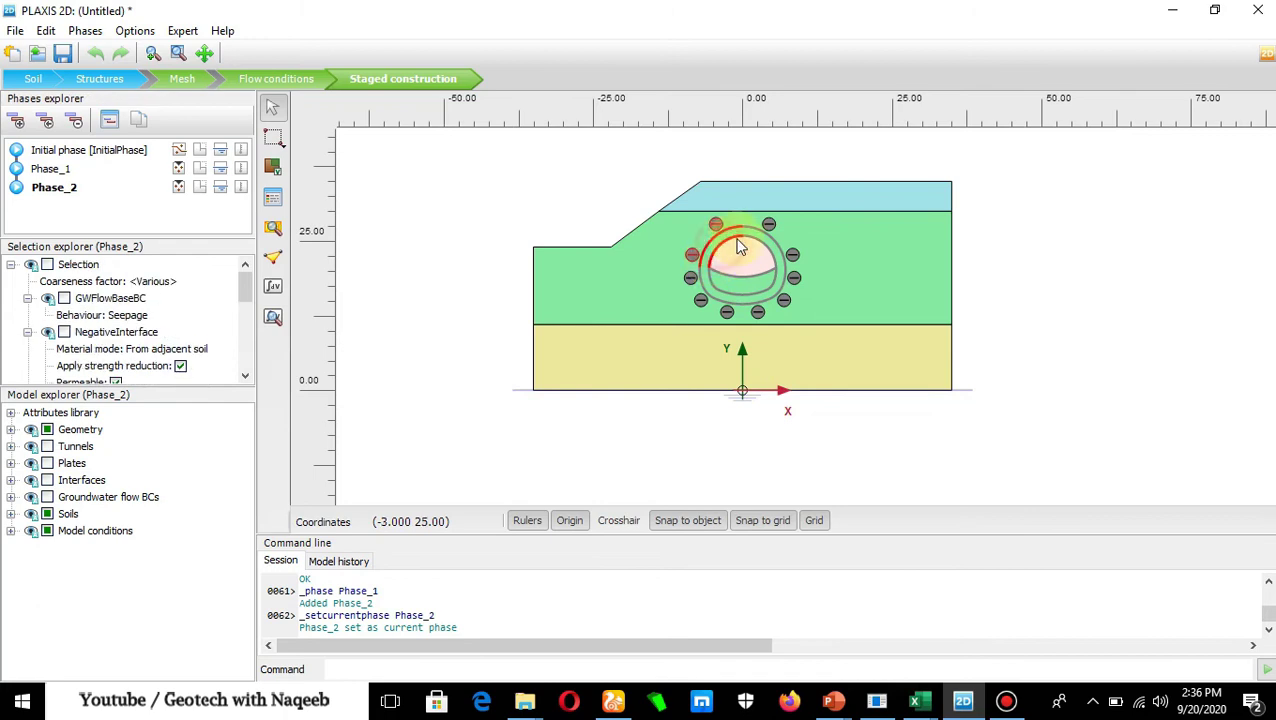
left_click(770, 250, "ctrl")
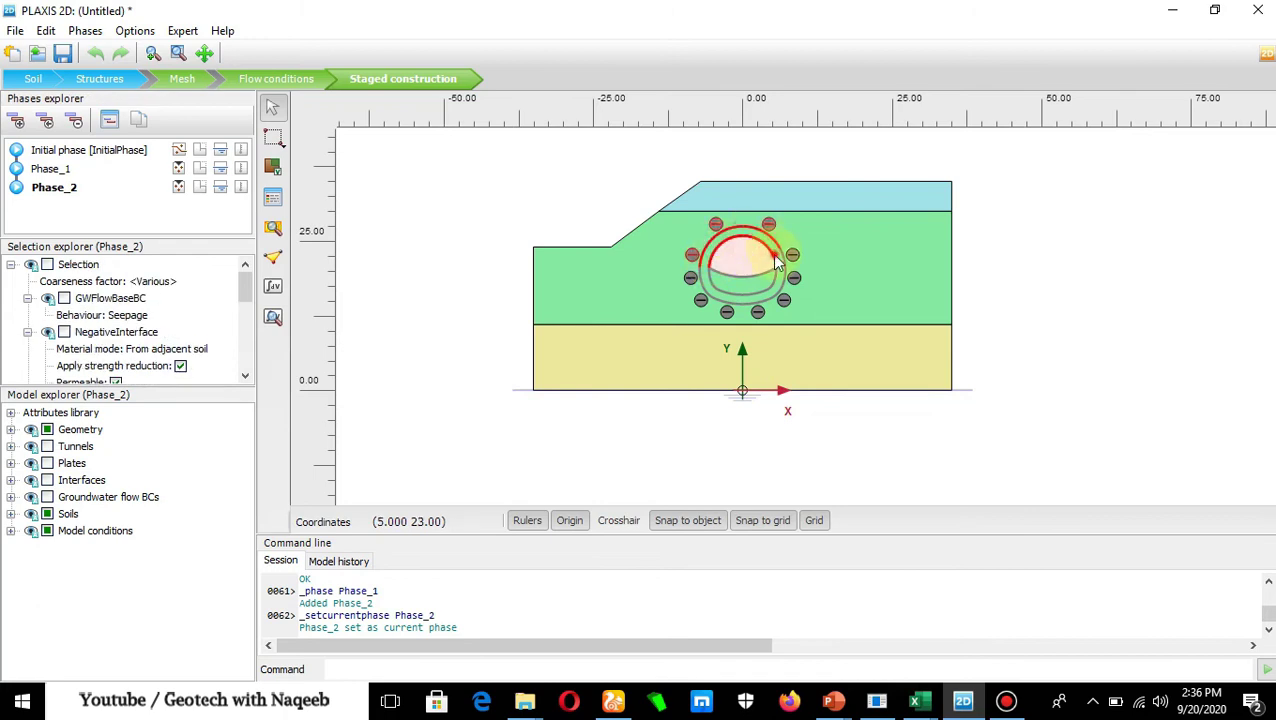
left_click(762, 271)
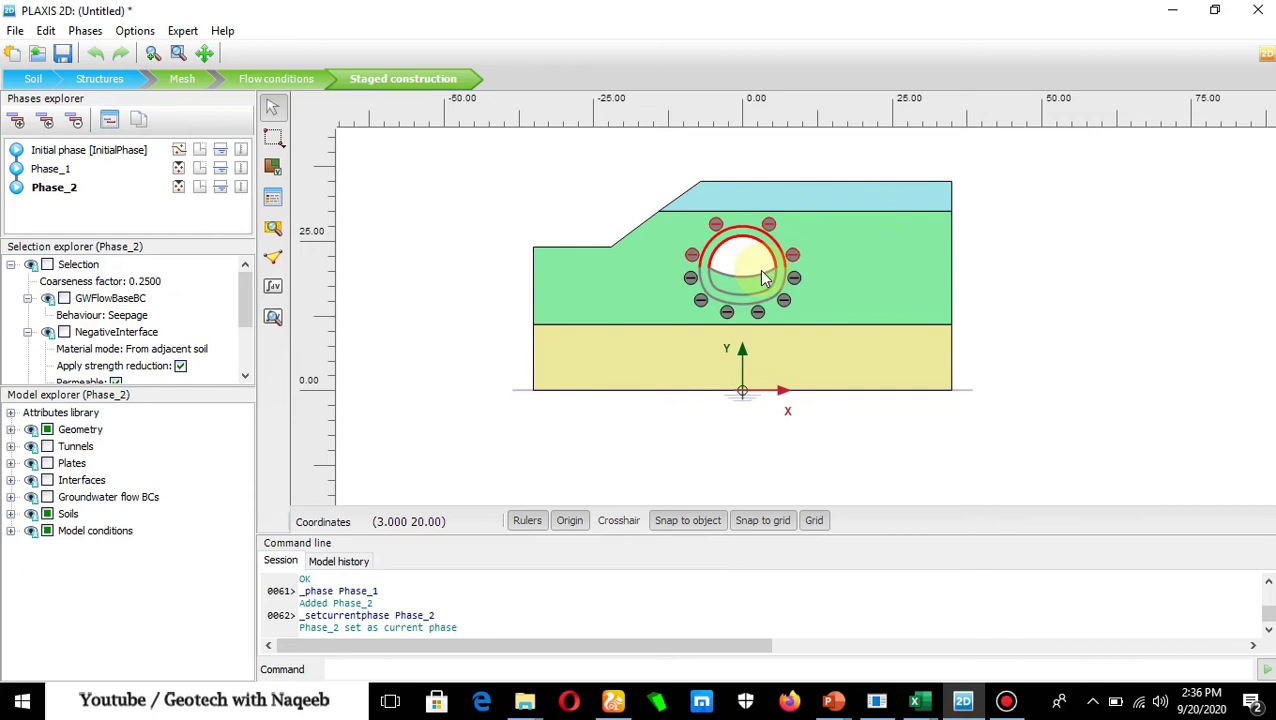
left_click(730, 279)
left_click(766, 262)
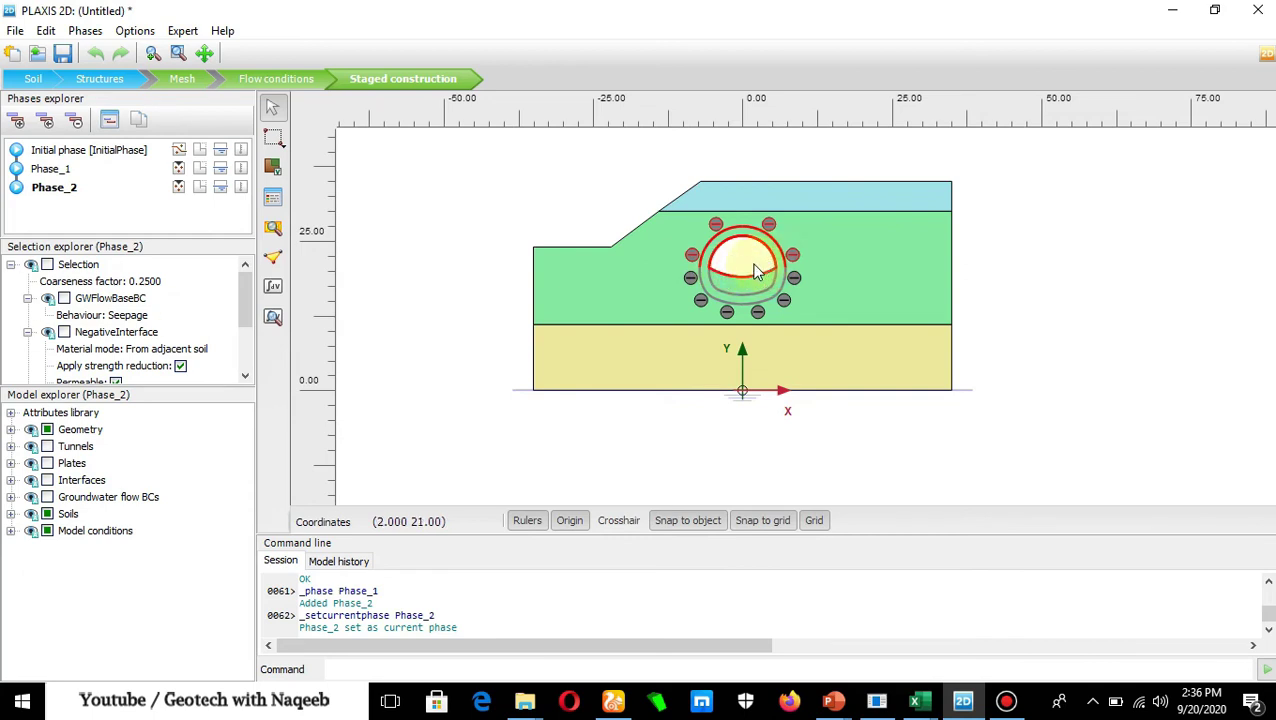
left_click(760, 268)
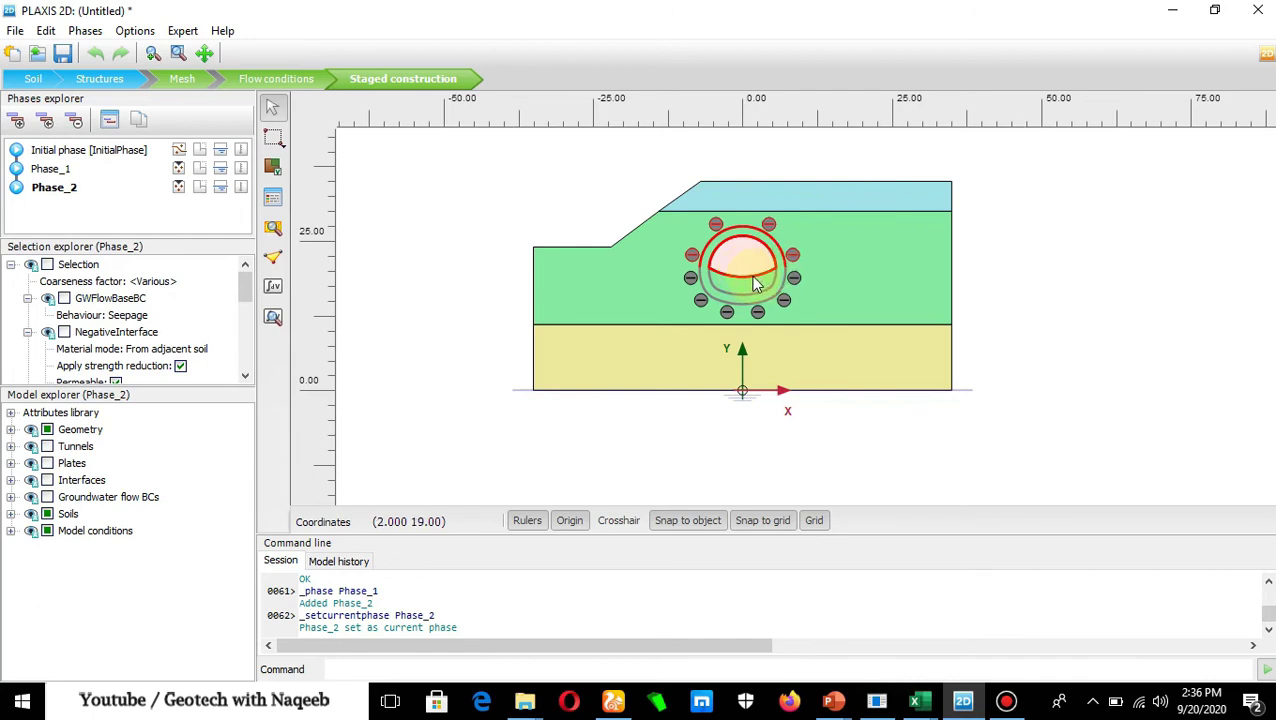
right_click(755, 283)
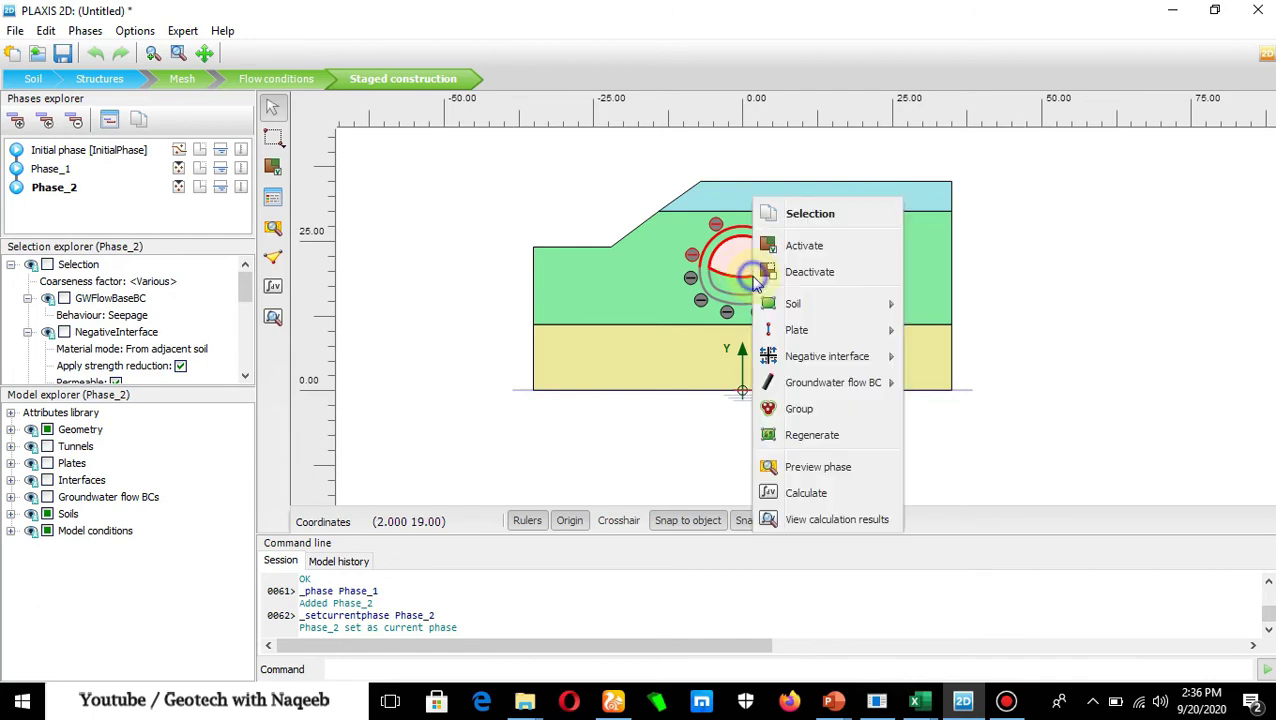
left_click(789, 250)
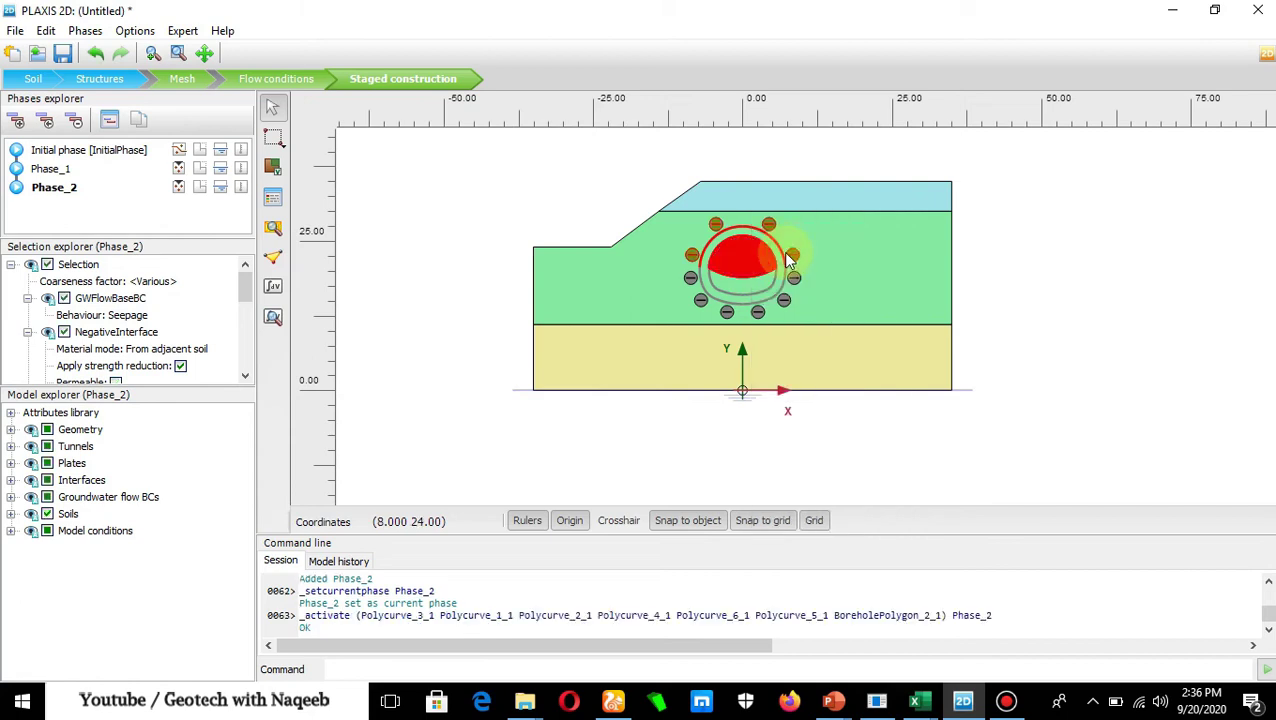
Deactivate the upper tunnel soil cluster again in Phase_2, keeping the lining active
left_click(745, 264)
right_click(745, 268)
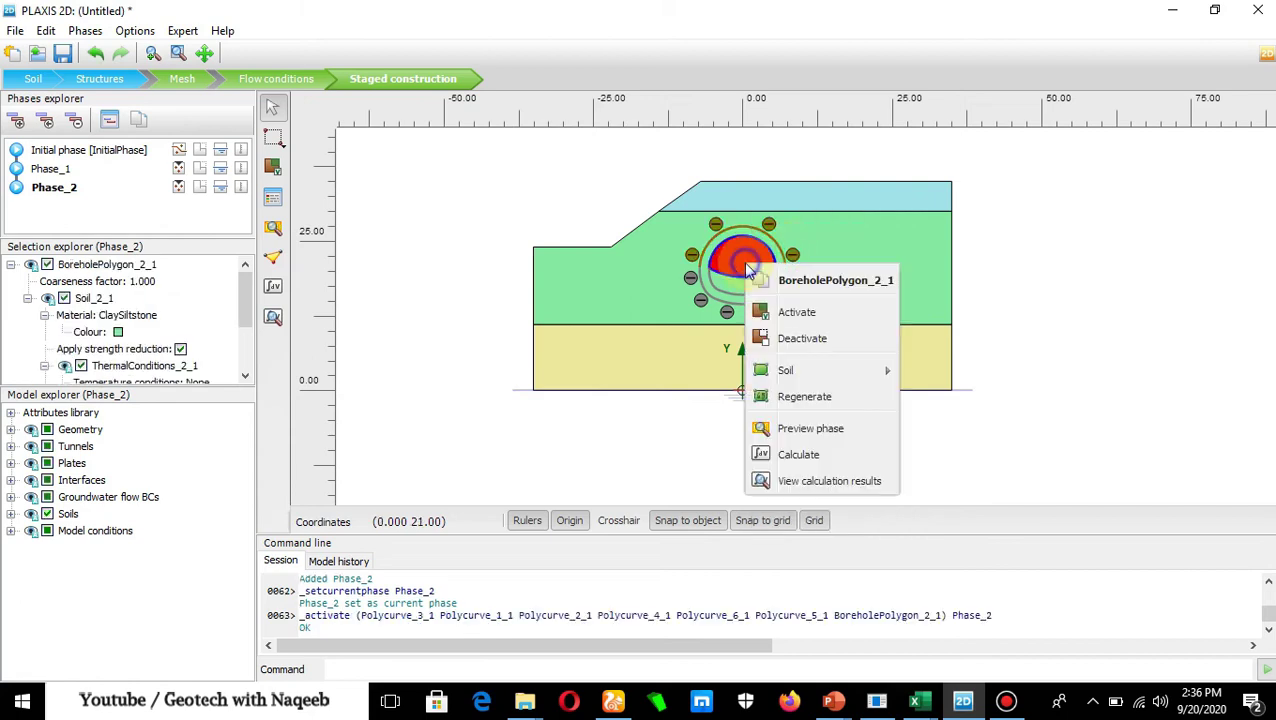
left_click(794, 338)
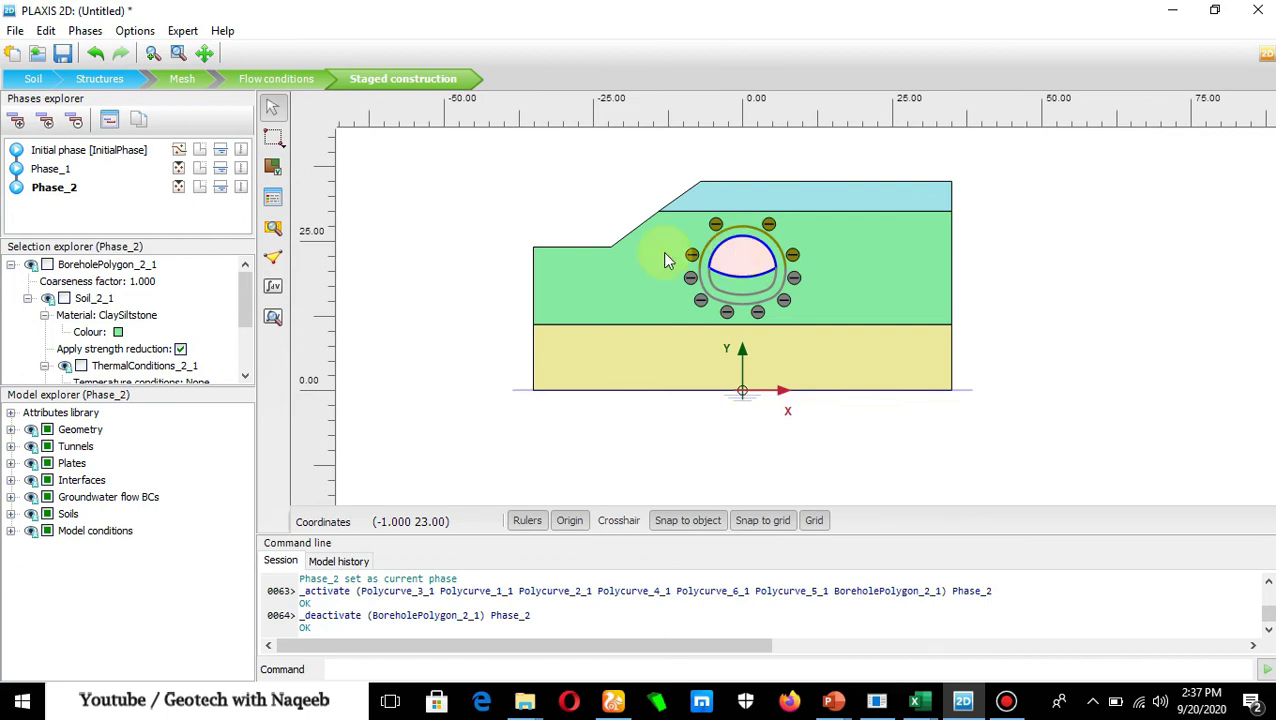
Add Phase_3 with ΣMstage set to 0.6 and deactivate the lower soil cluster inside the tunnel
left_click(18, 121)
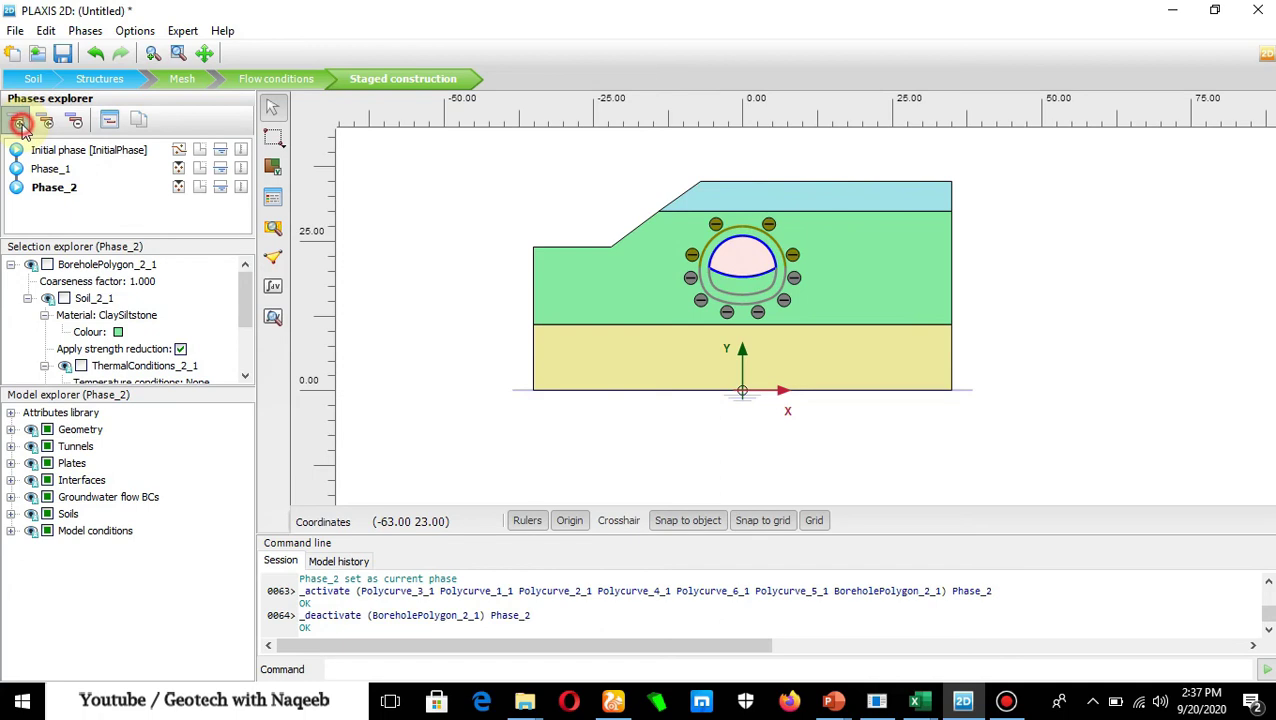
double_click(58, 212)
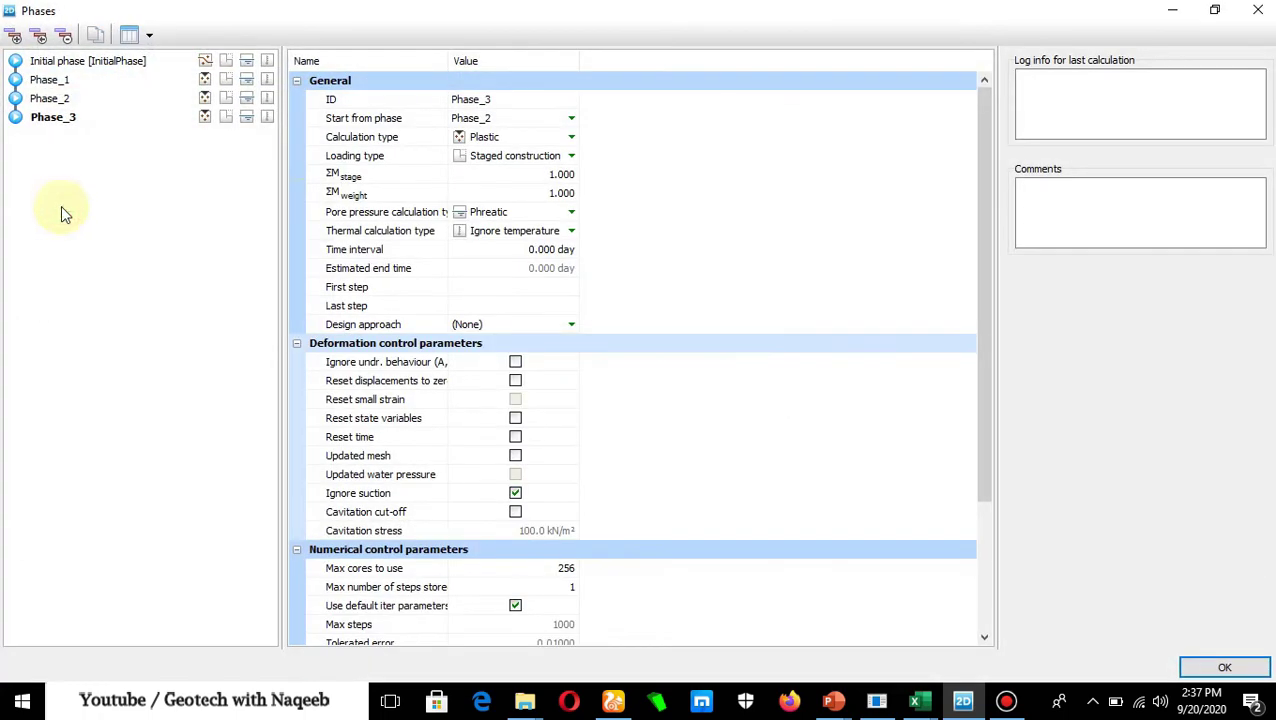
left_click(557, 180)
type("0.6")
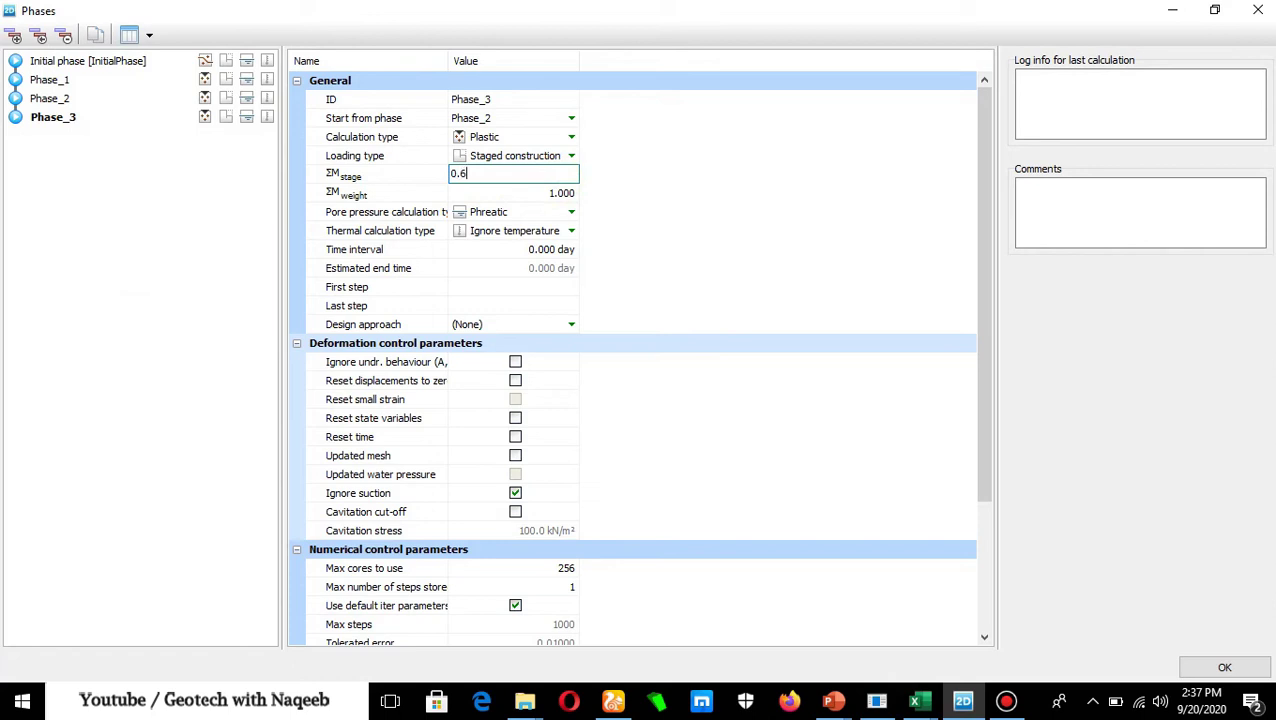
left_click(1222, 667)
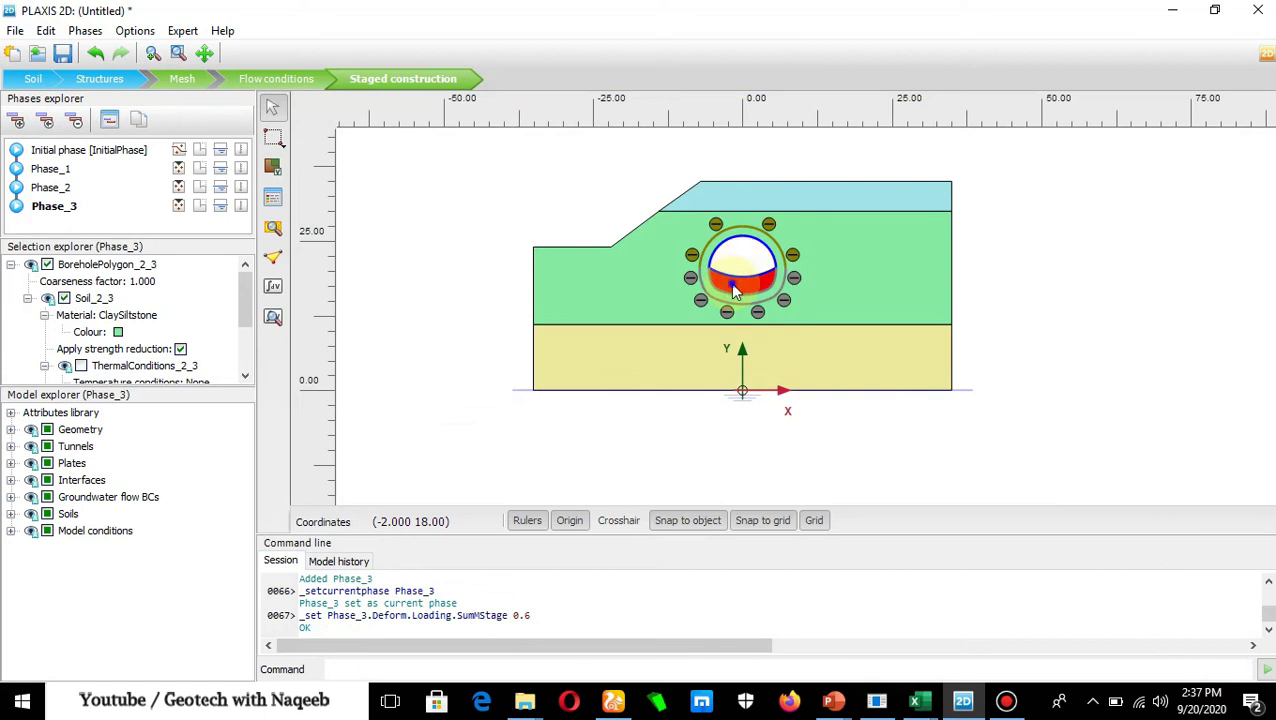
right_click(730, 282)
left_click(767, 362)
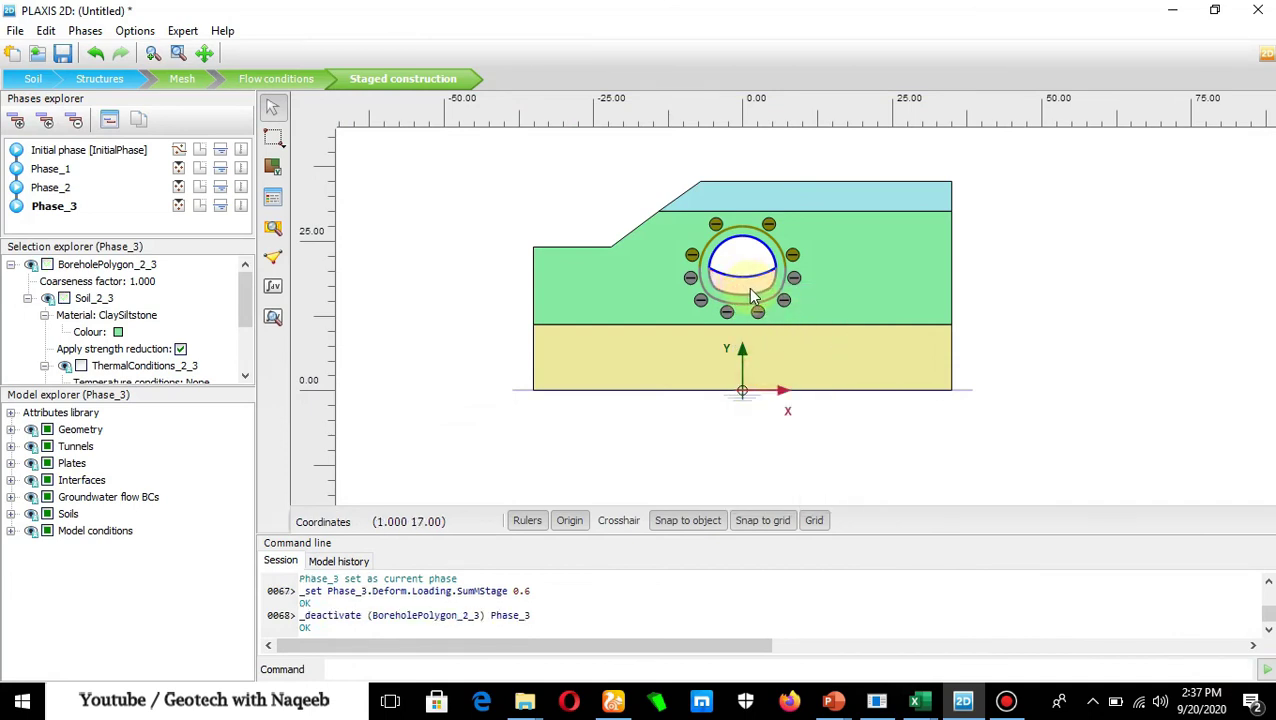
Add Phase_4 following Phase_3, review its settings and accept the defaults
left_click(18, 128)
double_click(72, 223)
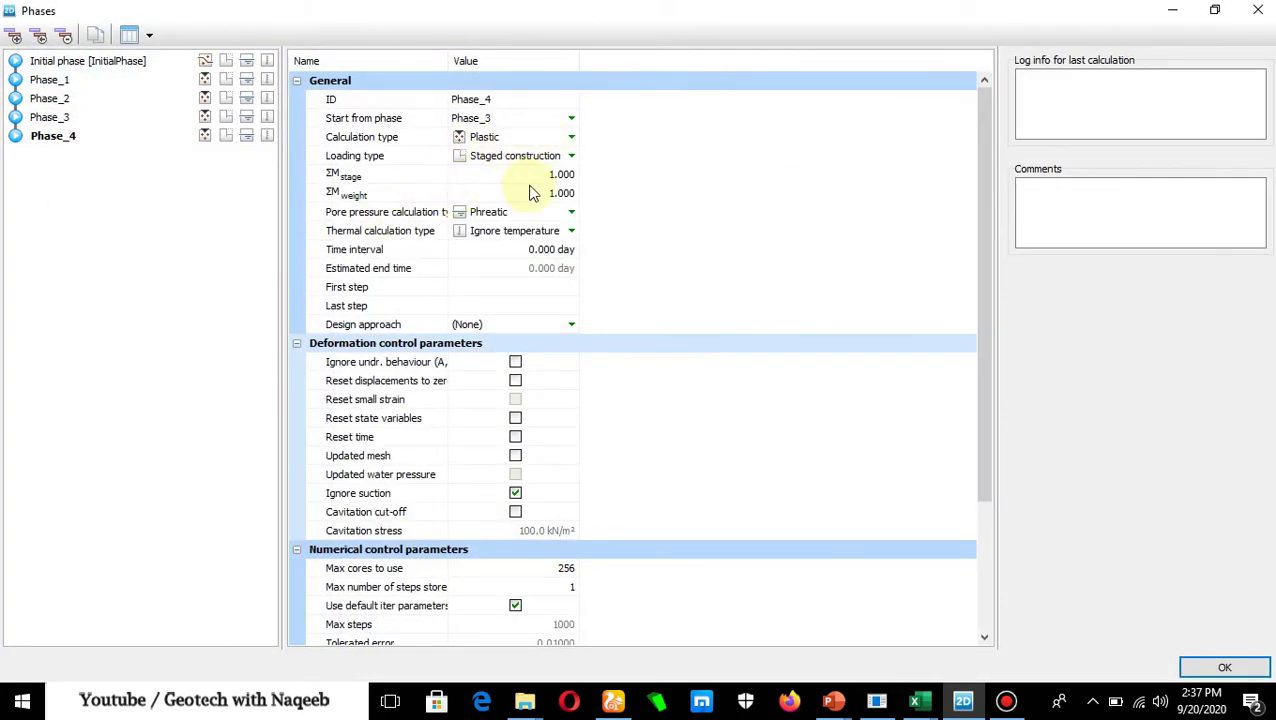
left_click(1230, 668)
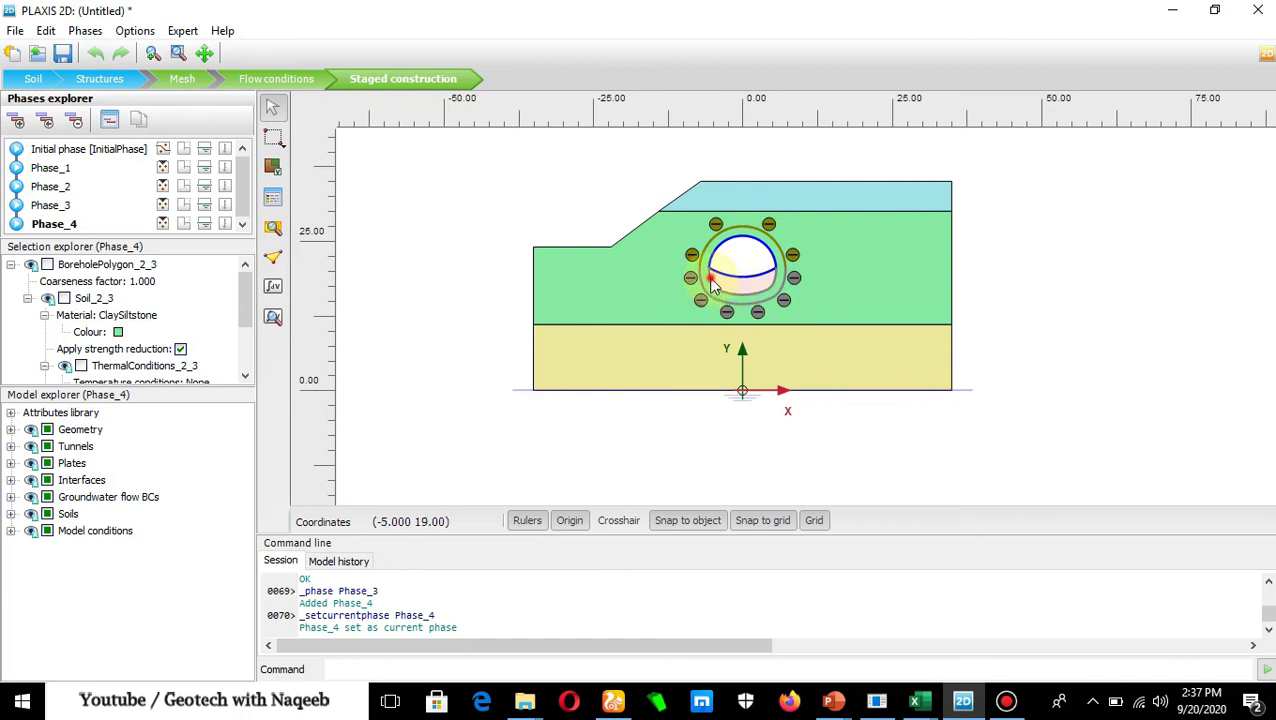
In Phase_4, activate the lower tunnel lining curves with their interfaces, together with the enclosed lower soil cluster
left_click(714, 288)
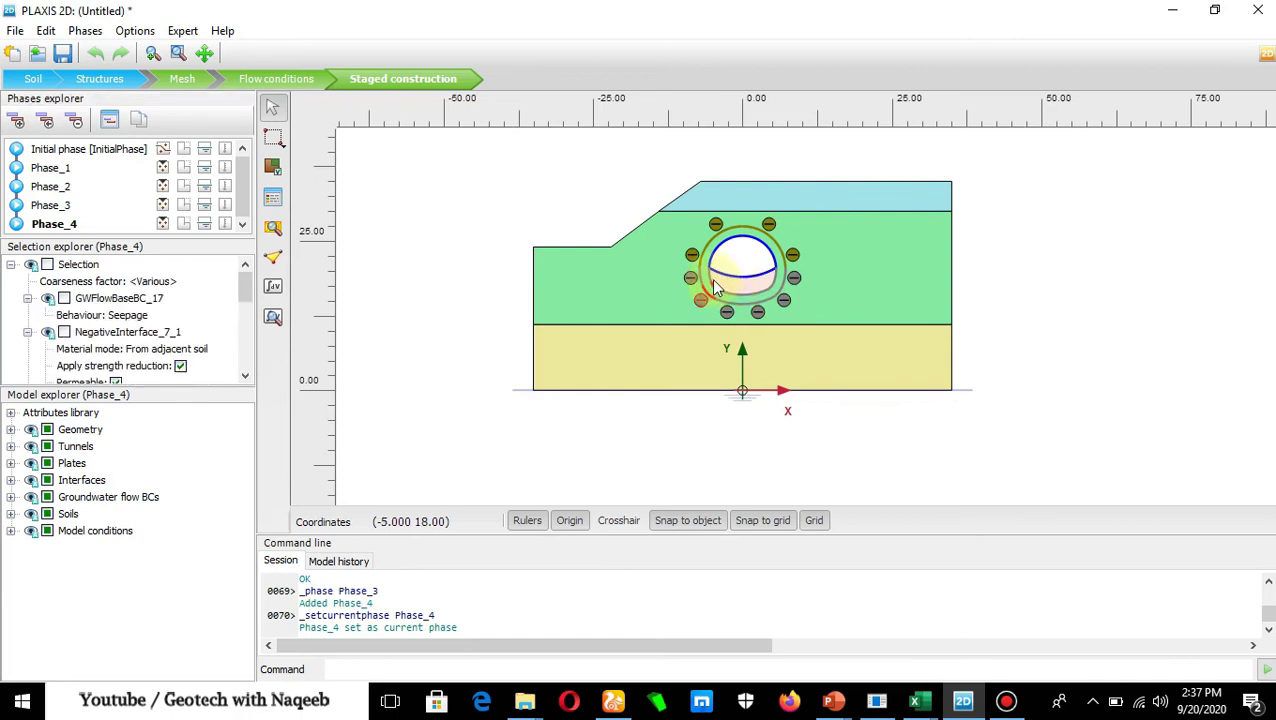
left_click(723, 293, "ctrl")
left_click(729, 297)
left_click(733, 300, "ctrl")
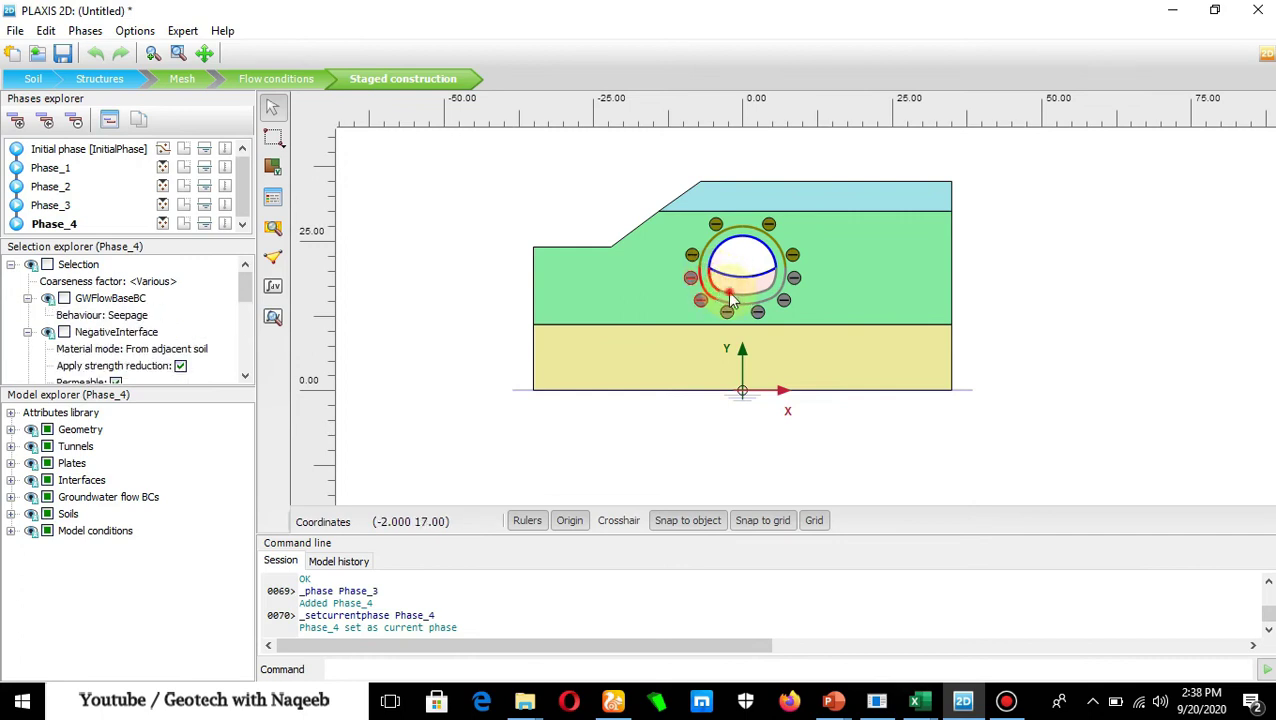
left_click(757, 298, "ctrl")
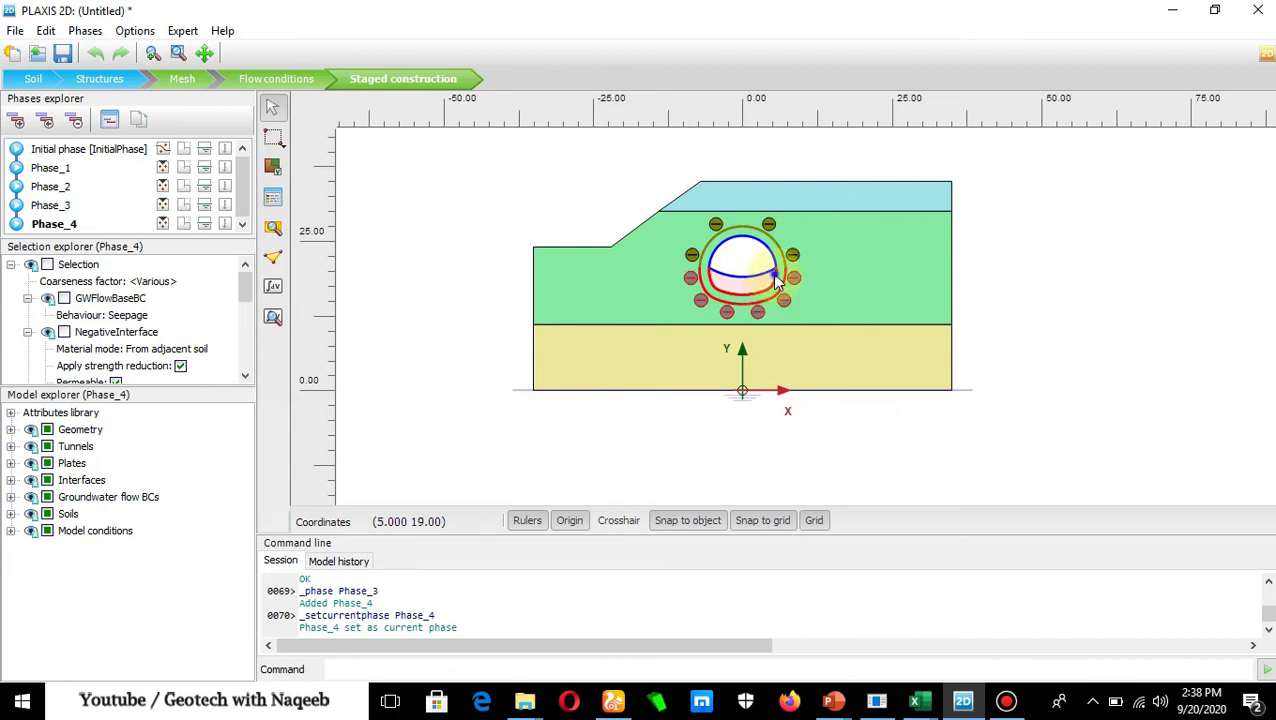
right_click(773, 276)
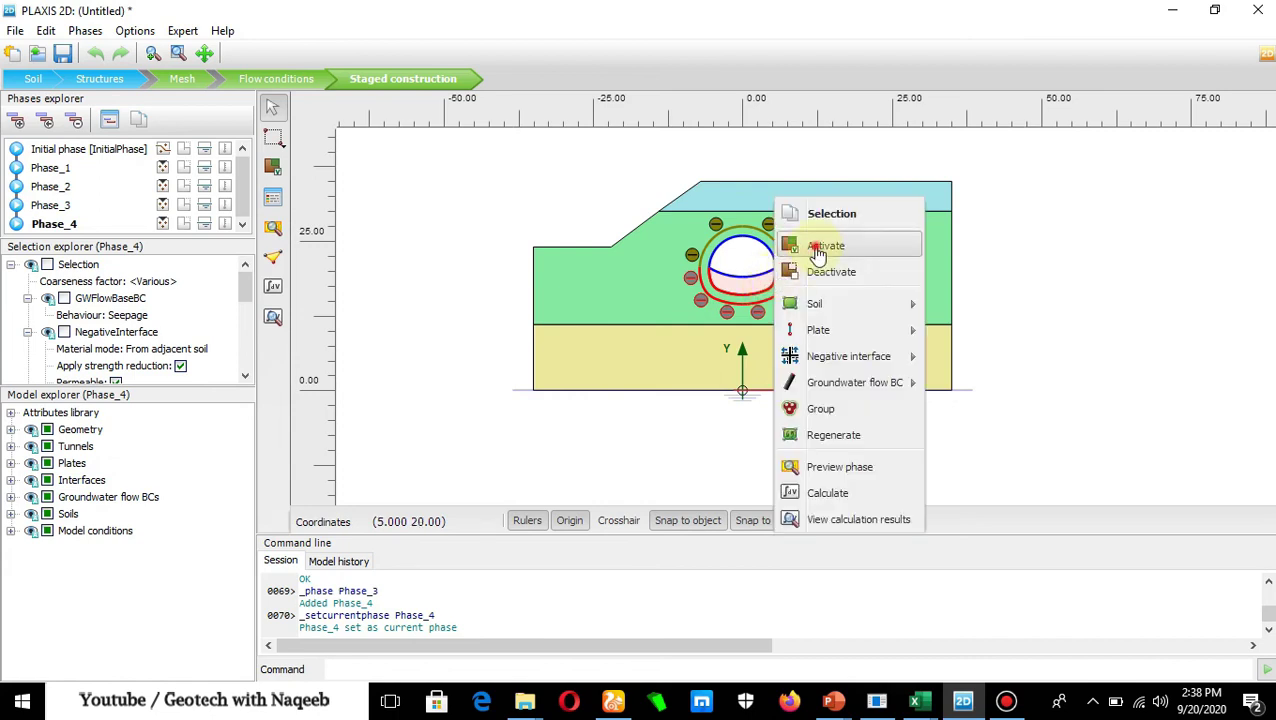
left_click(812, 245)
Deactivate the lower tunnel soil cluster again in Phase_4, leaving the full lining active
left_click(757, 294)
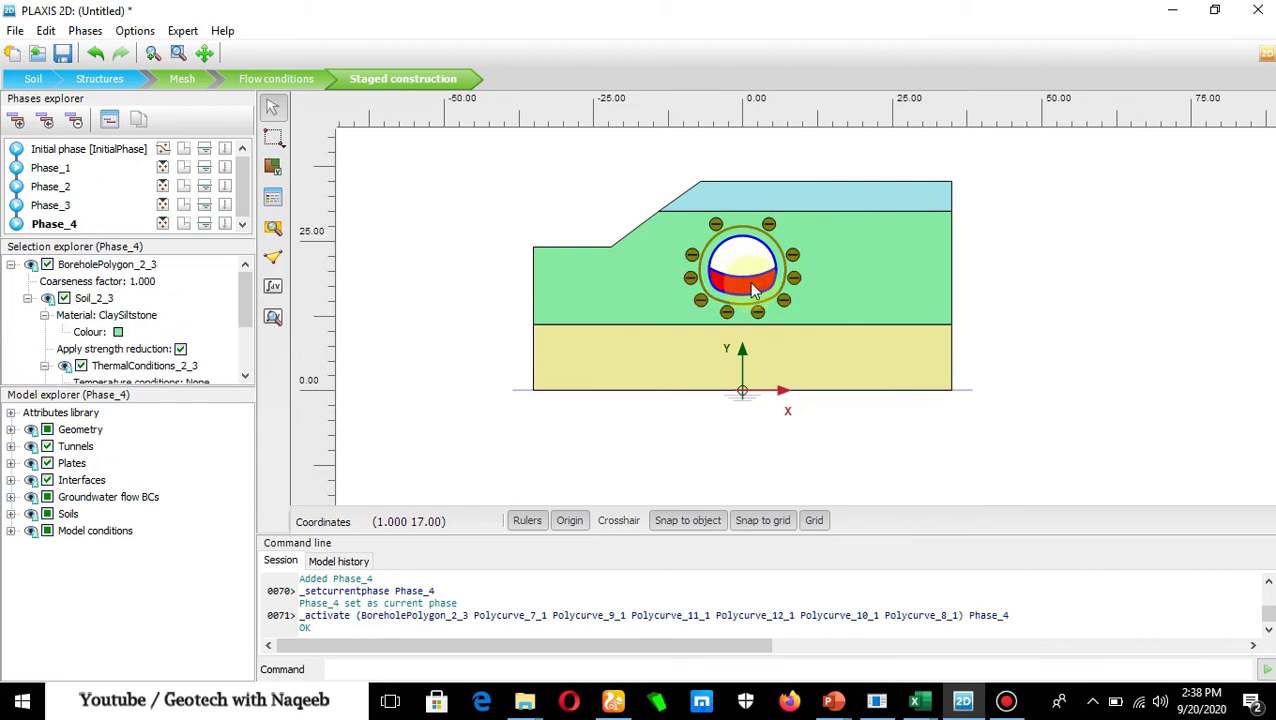
right_click(755, 289)
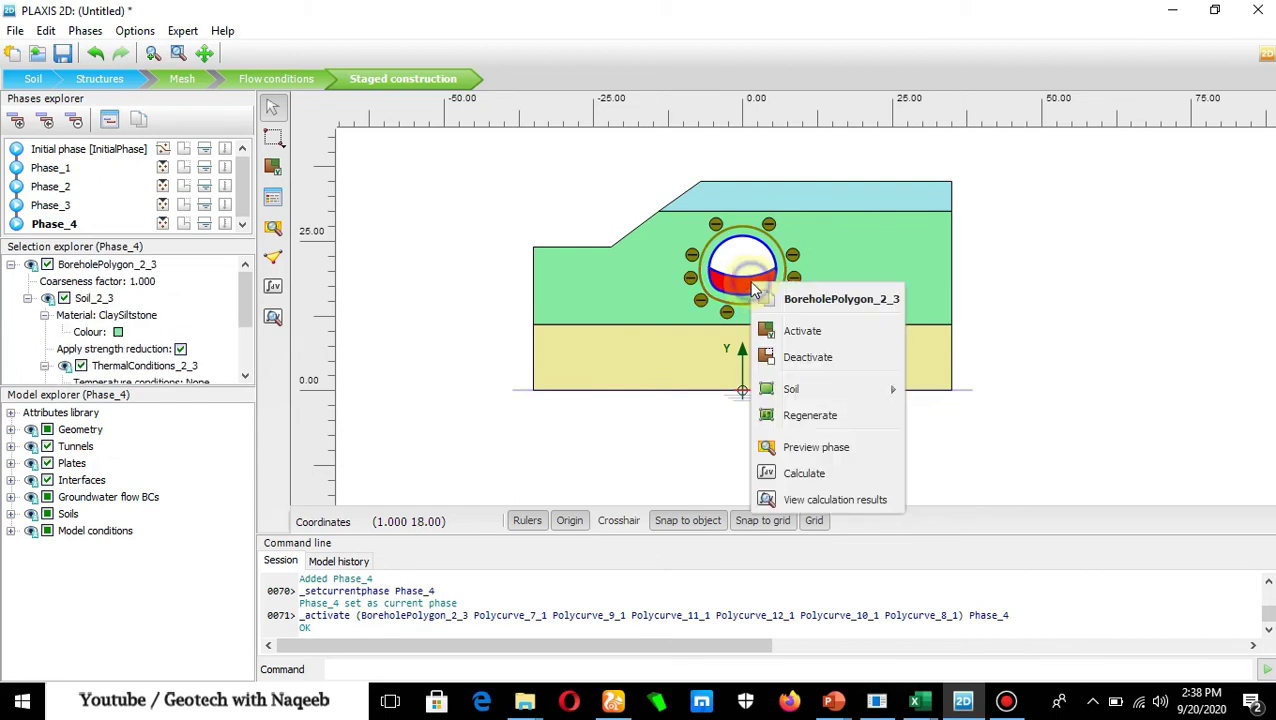
left_click(792, 353)
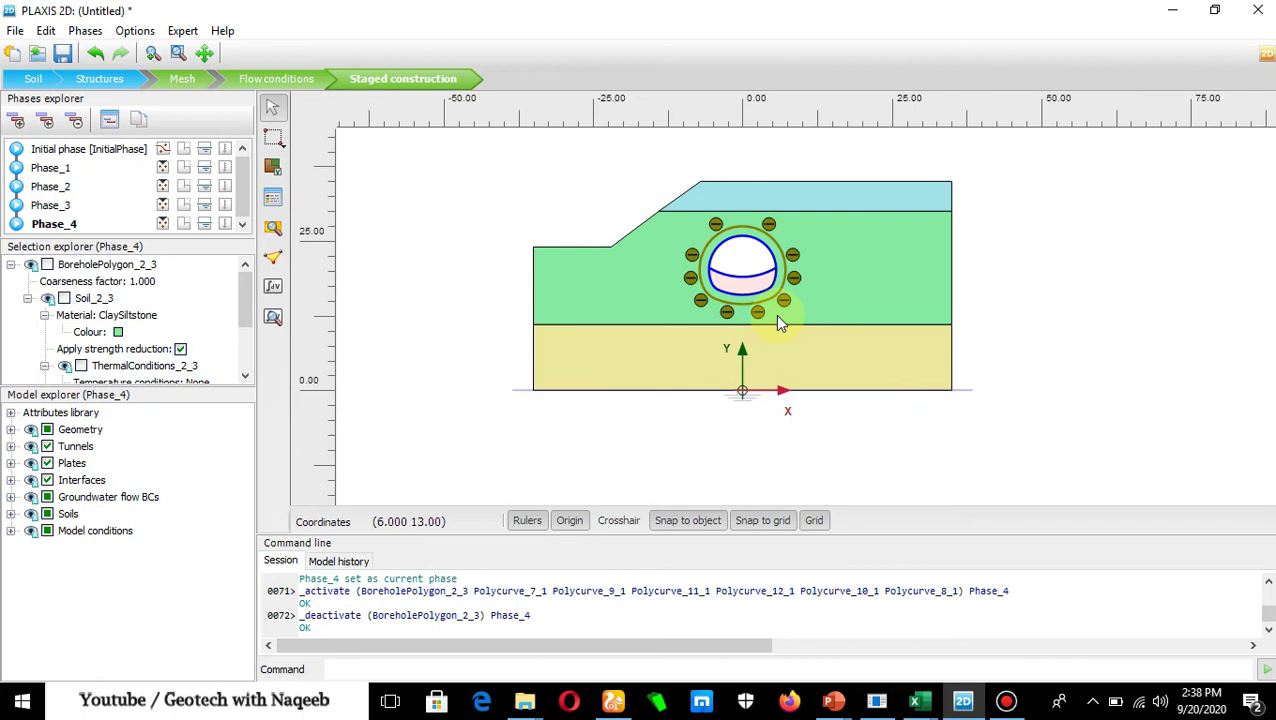
Open the curve point selection and pick the node at the slope crest at (-7, 35)
left_click(281, 265)
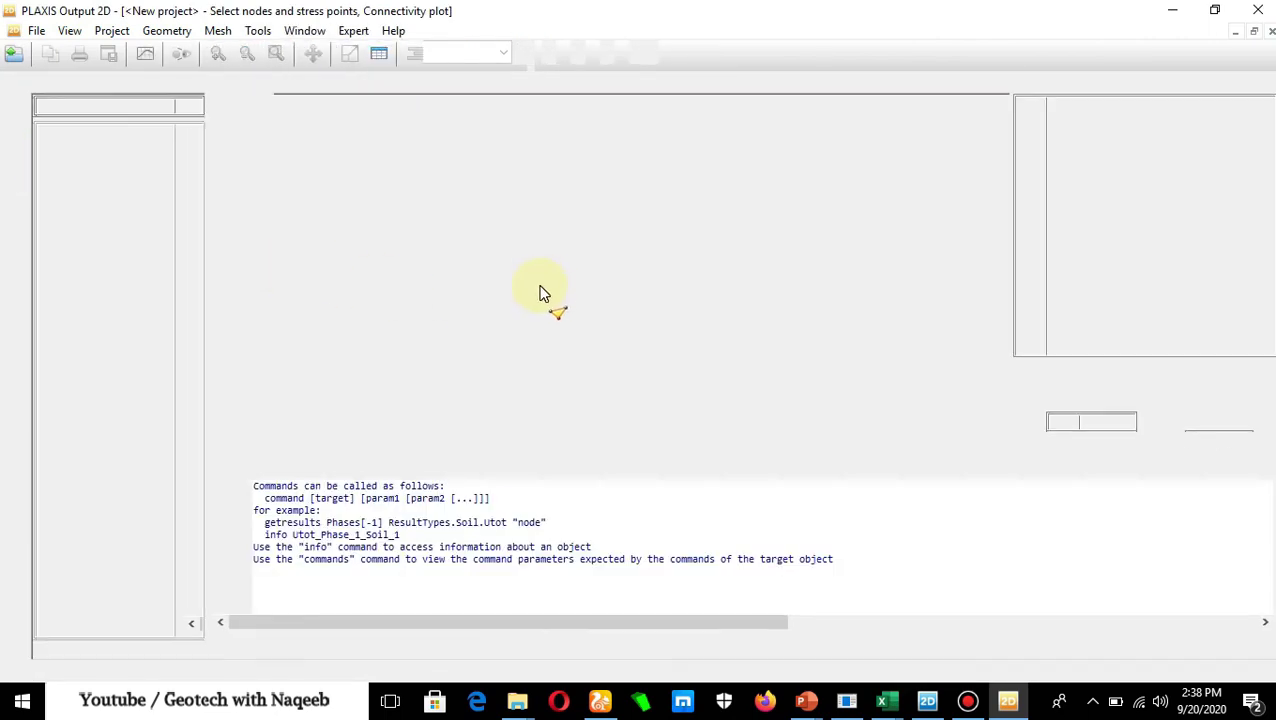
scroll(630, 203, "up", 4)
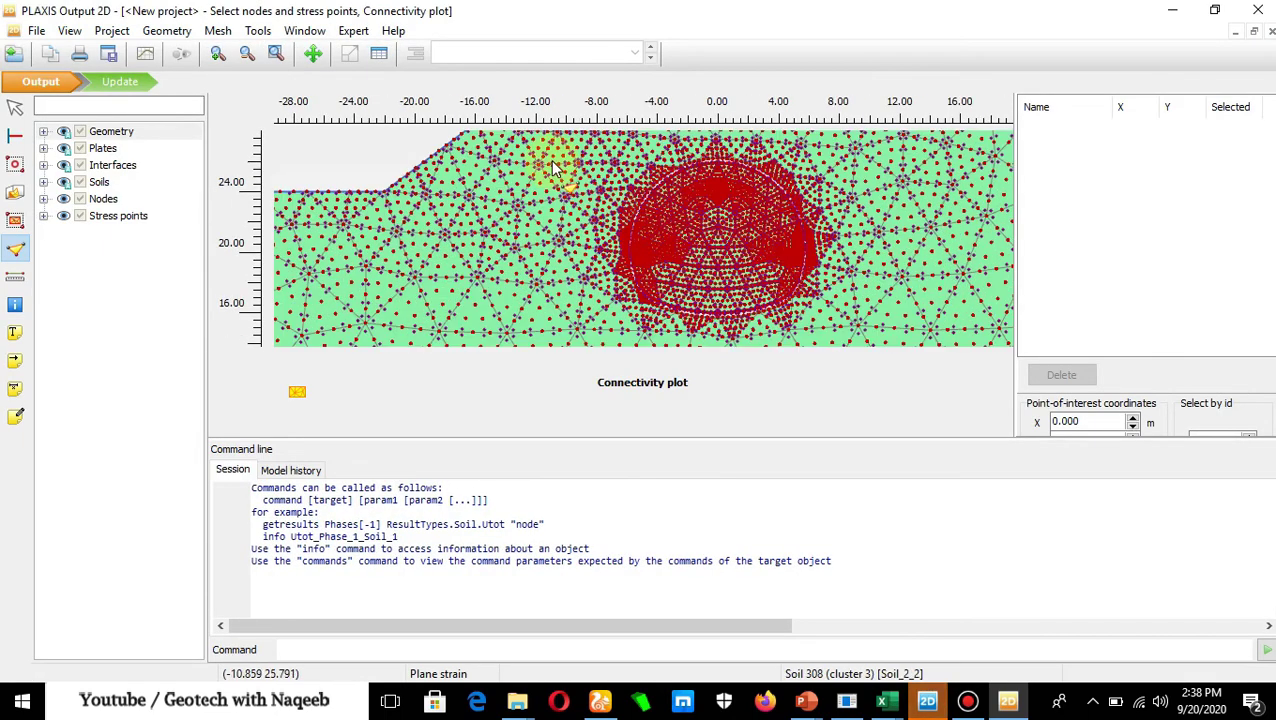
scroll(531, 313, "down", 1)
scroll(583, 215, "up", 5)
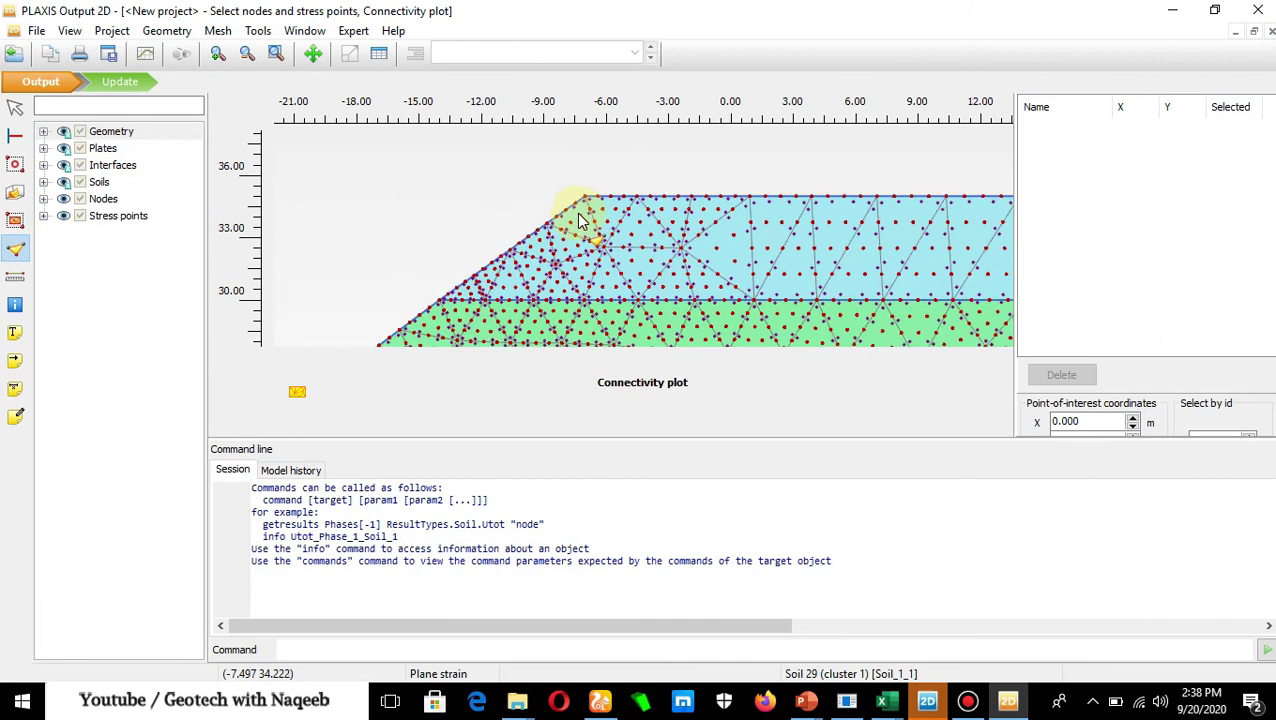
left_click(588, 197)
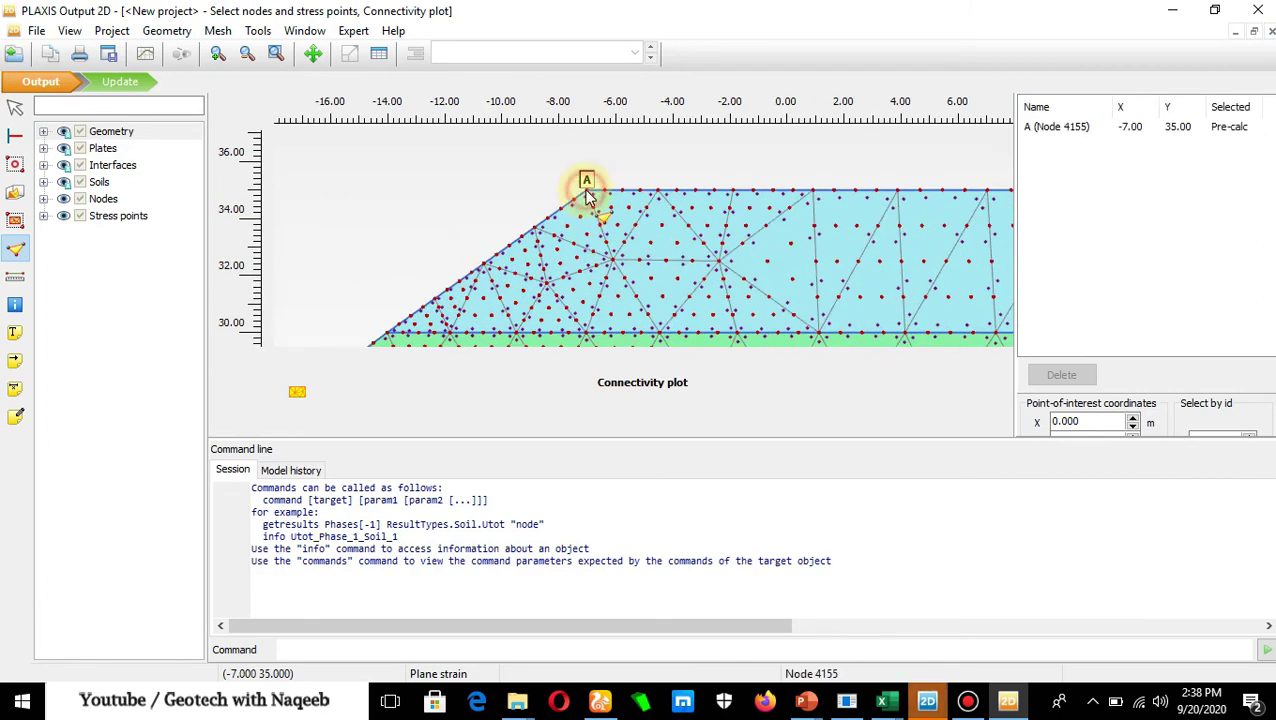
Pick two nodes at the tunnel crown at (0, 25.9), on either side of the interface gap, and update the curve point selection
scroll(600, 215, "down", 2)
scroll(601, 160, "down", 1)
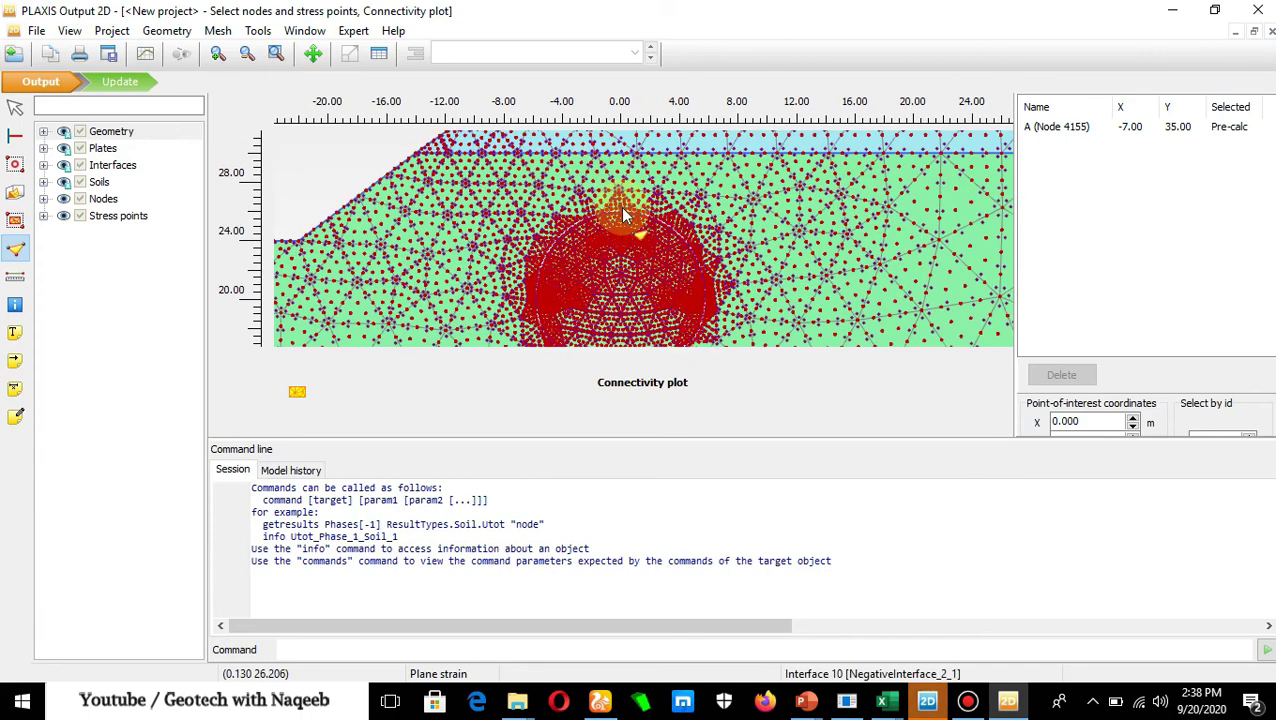
scroll(620, 206, "up", 5)
scroll(621, 218, "up", 1)
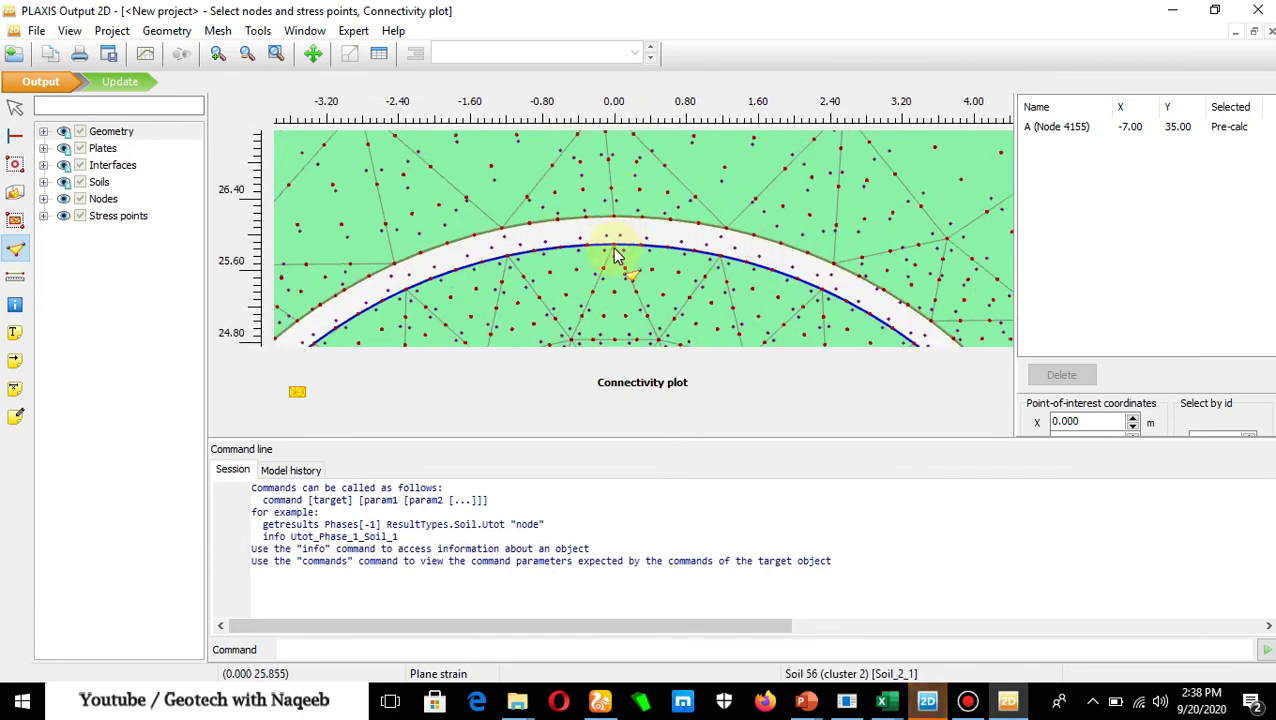
left_click(613, 233)
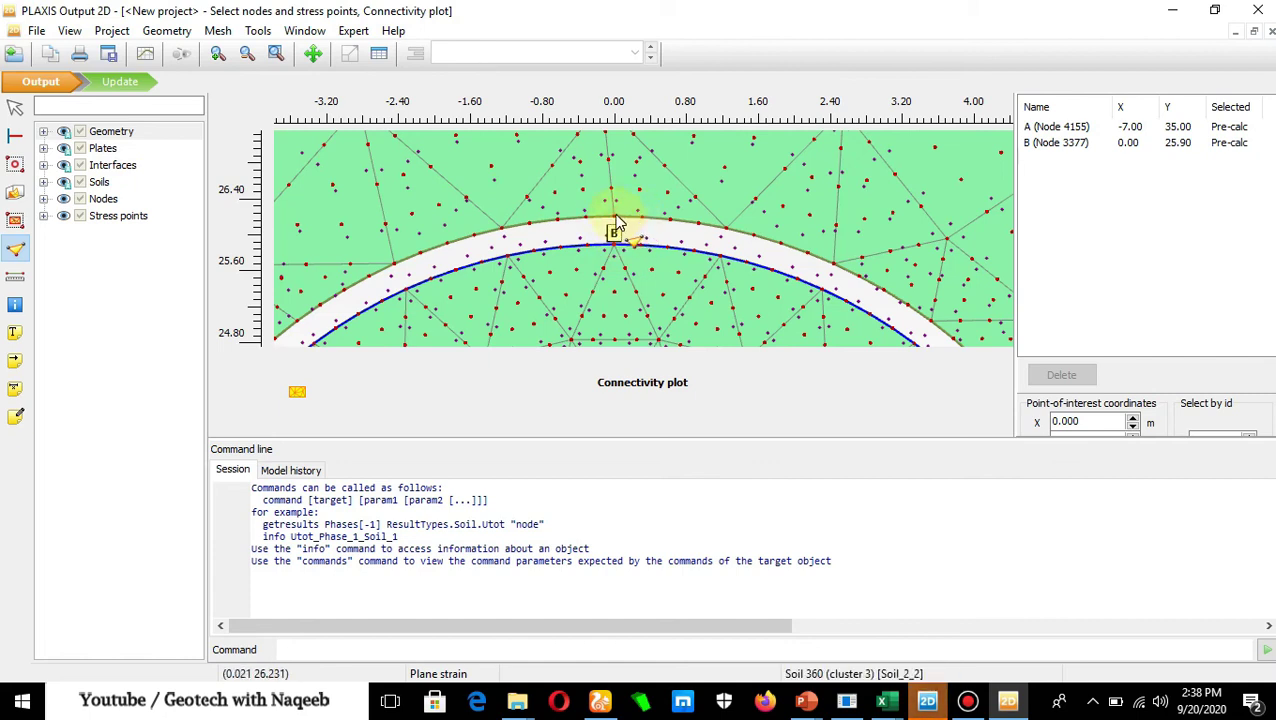
left_click(614, 220)
scroll(626, 215, "down", 4)
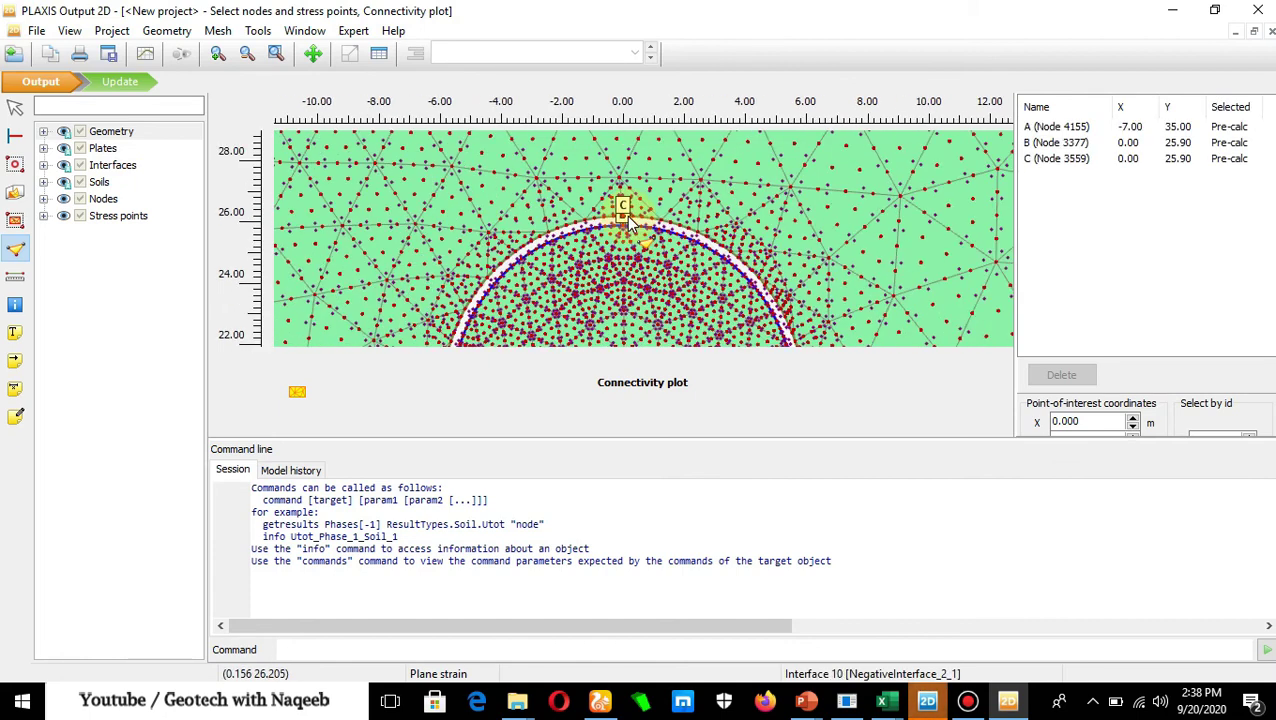
scroll(626, 215, "down", 3)
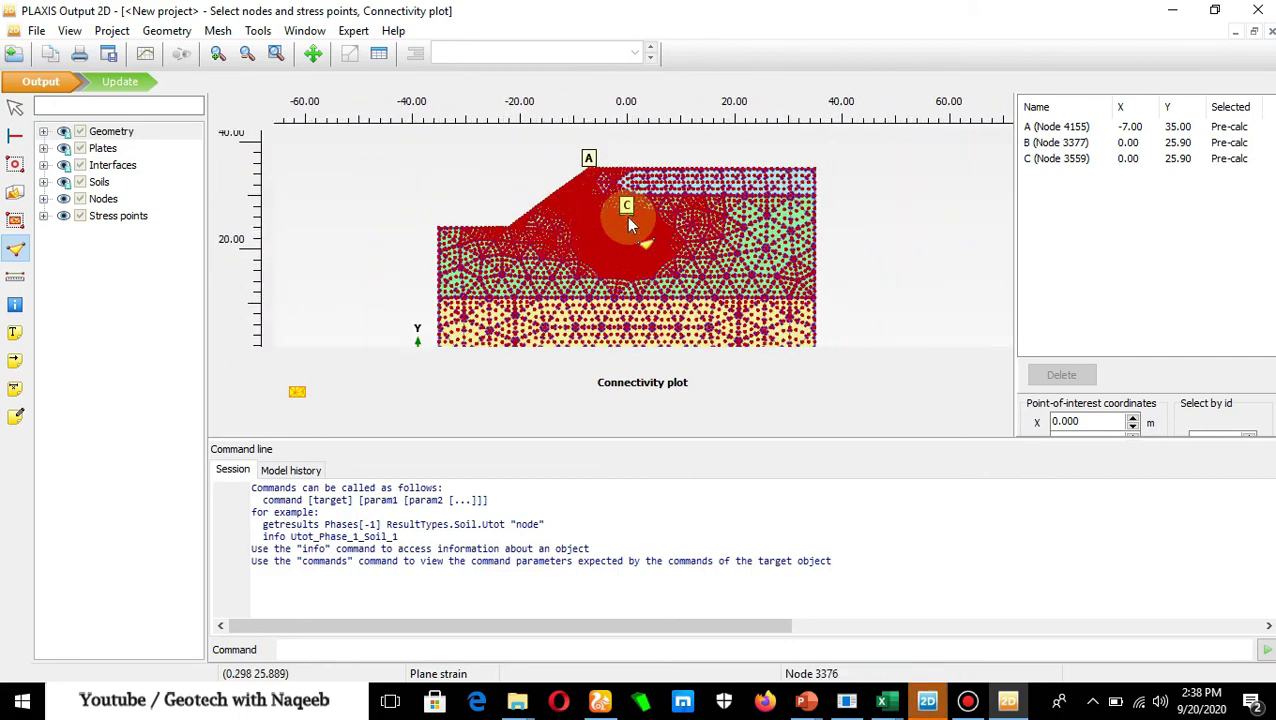
left_click(130, 86)
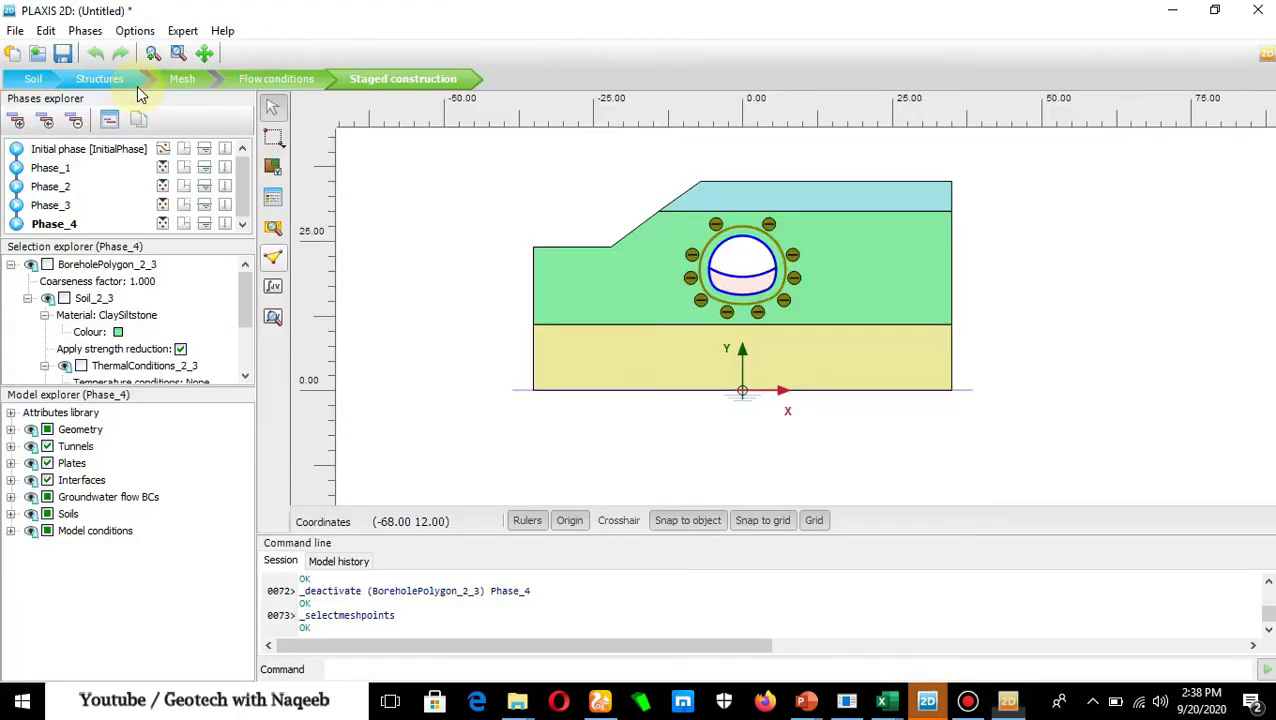
Calculate all construction phases and open the calculation results for Phase_4
left_click(274, 289)
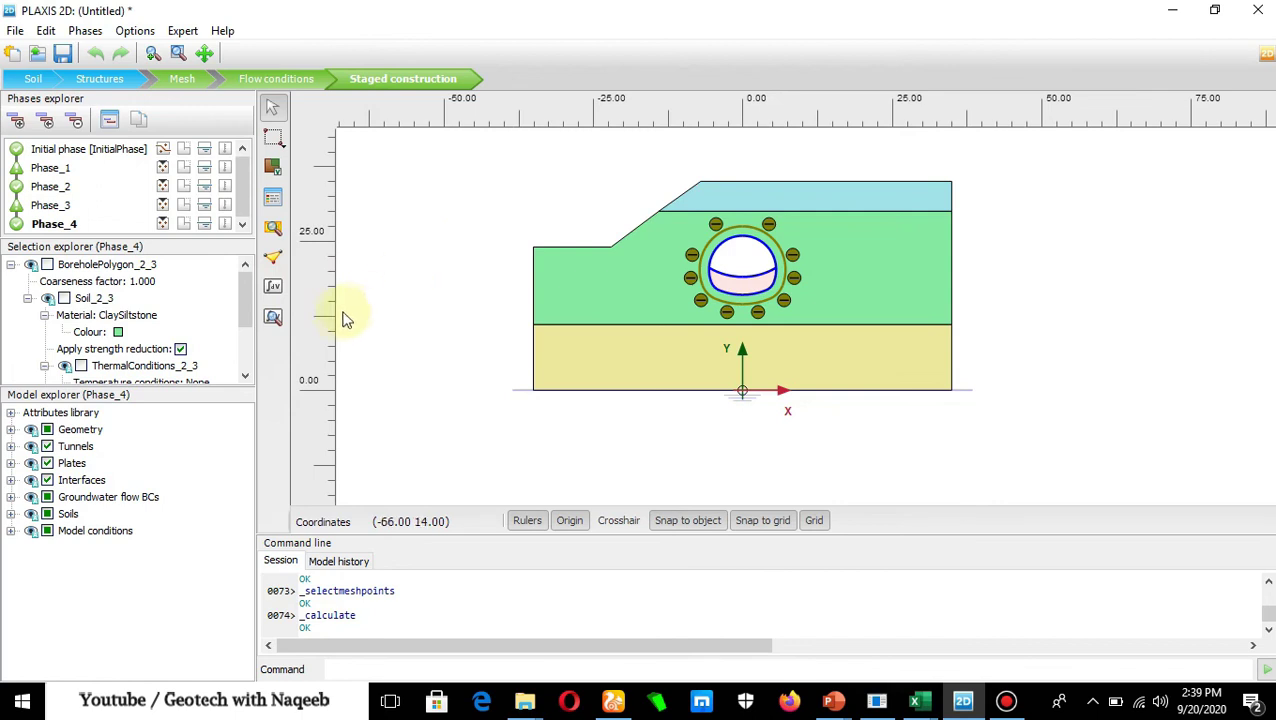
left_click(278, 324)
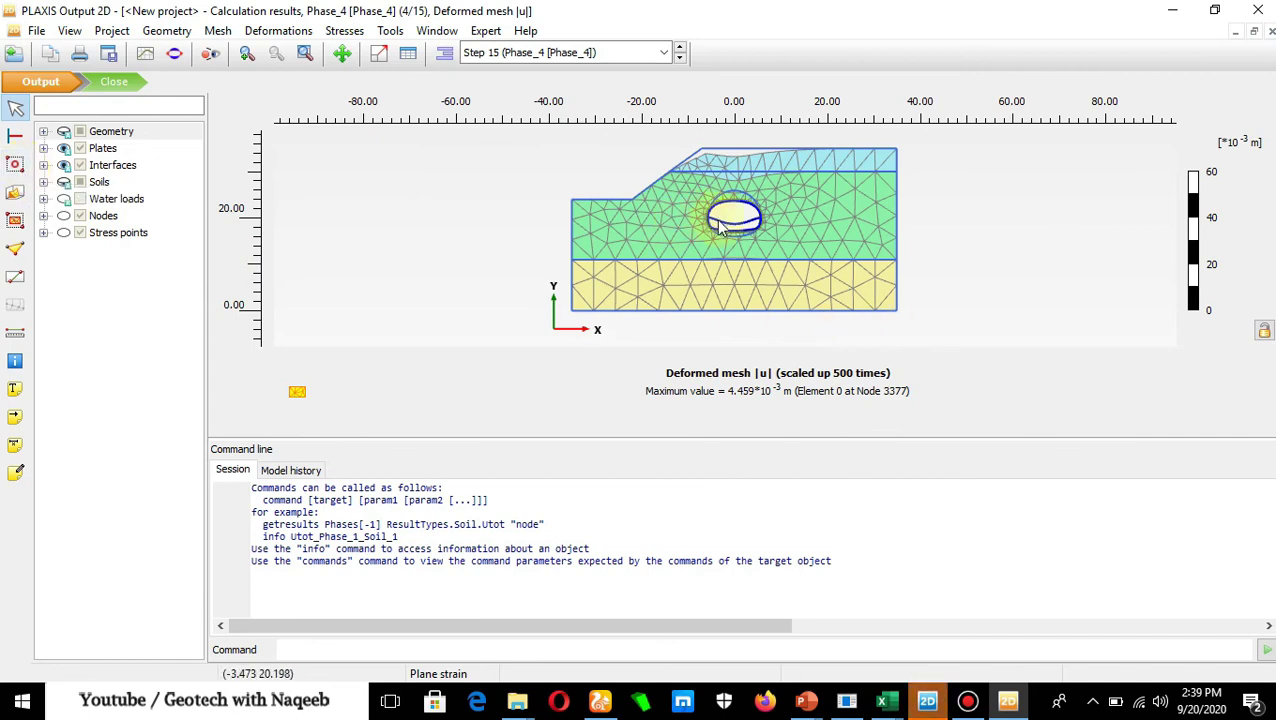
Select the structures around the tunnel with a selection rectangle and view the results for the plates
left_click(14, 166)
left_click_drag(690, 182, 789, 250)
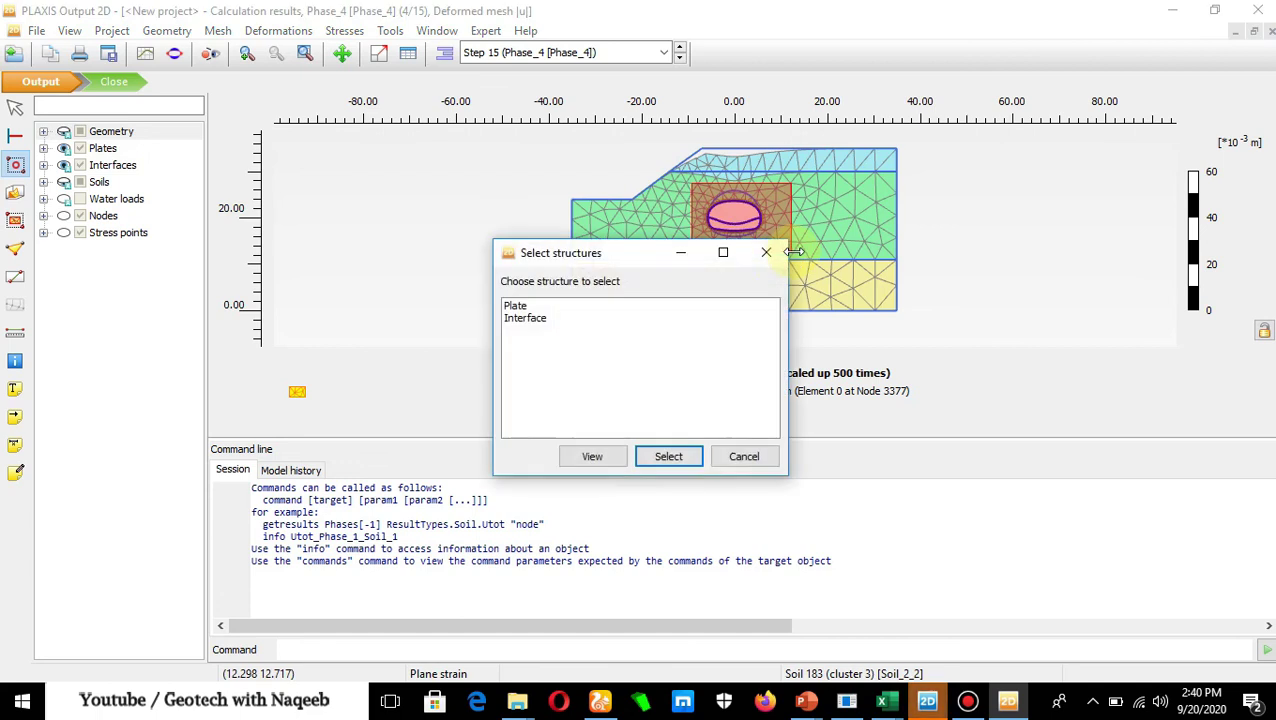
left_click(525, 308)
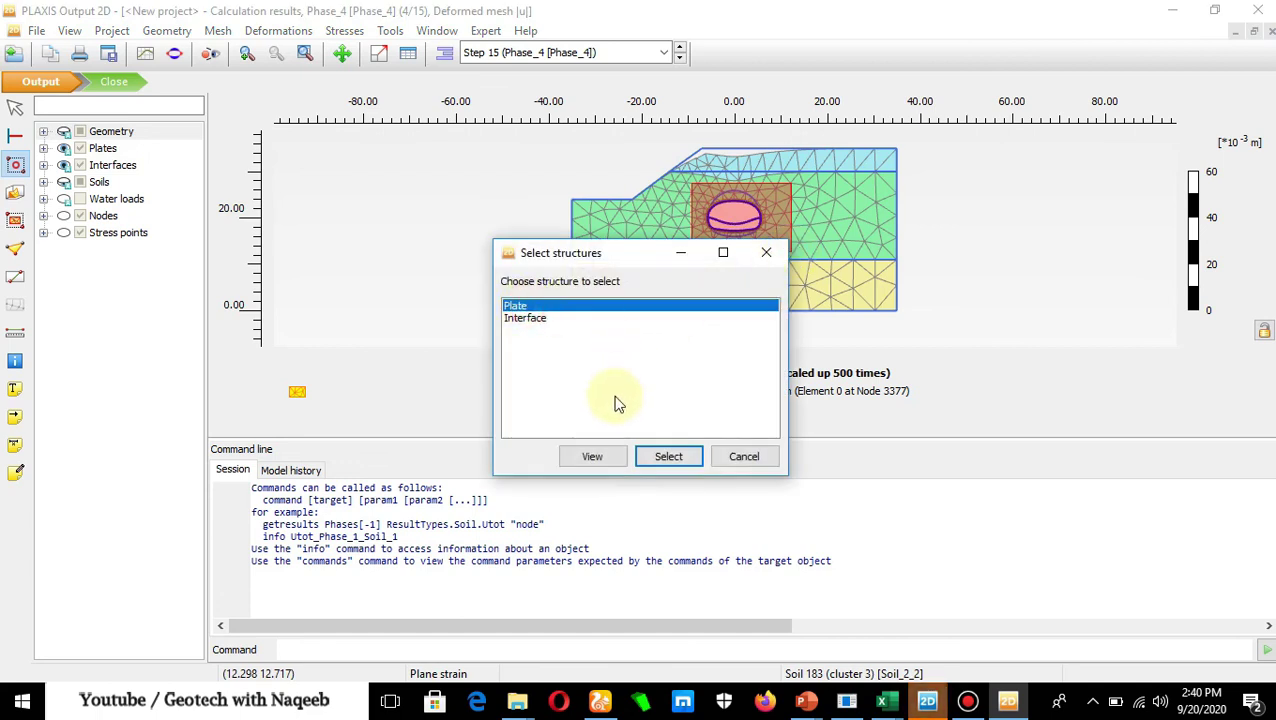
left_click(592, 458)
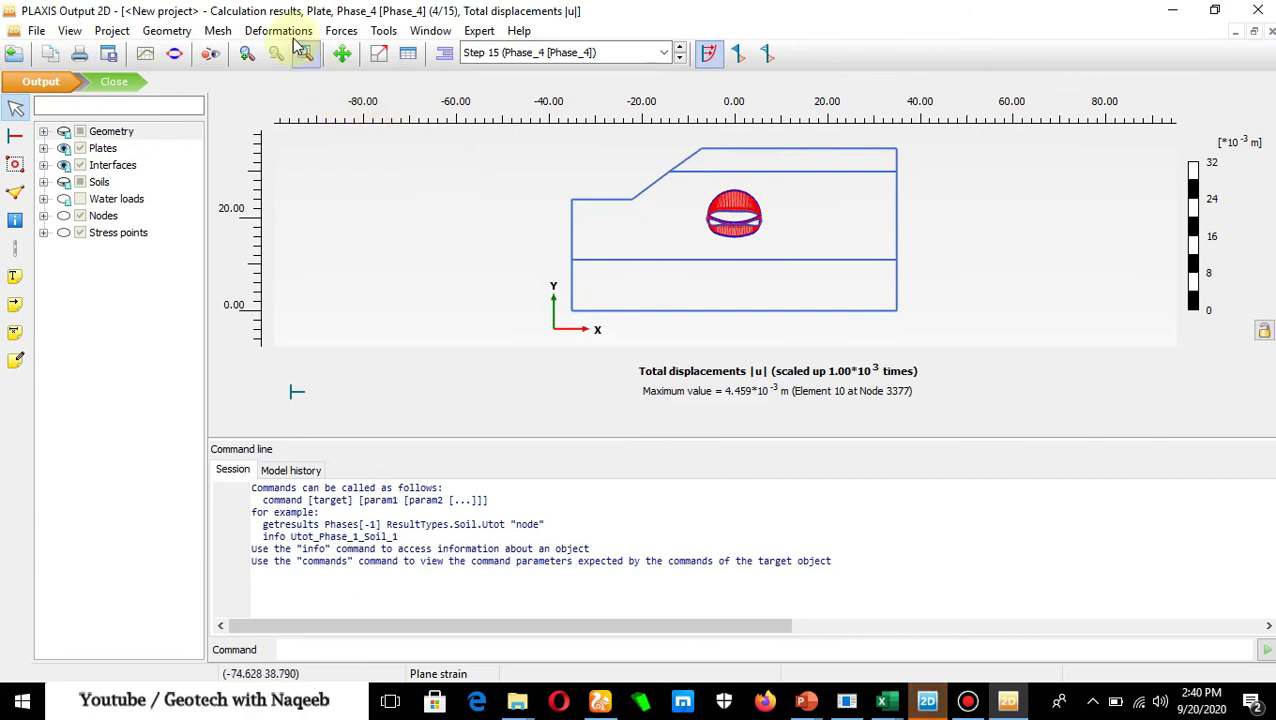
Inspect the bending moment M diagram of the tunnel lining plates, followed by their axial forces N
left_click(344, 32)
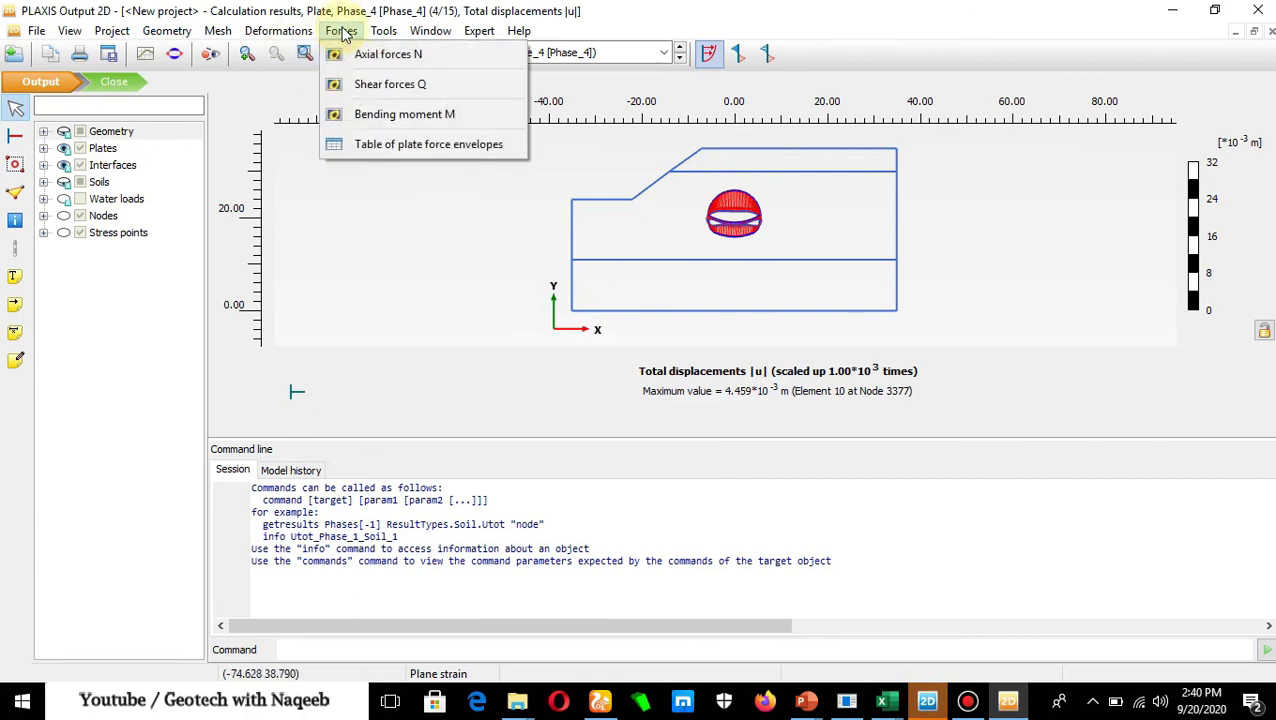
left_click(384, 117)
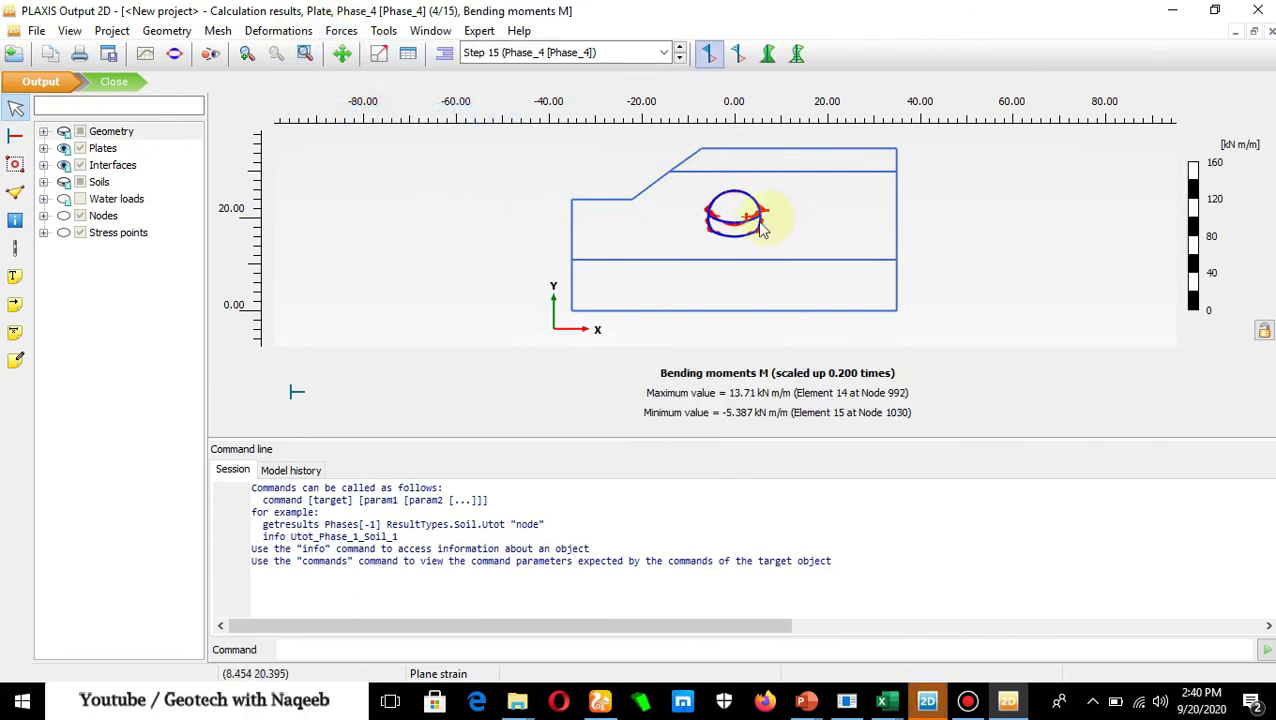
scroll(764, 225, "up", 5)
scroll(730, 198, "down", 4)
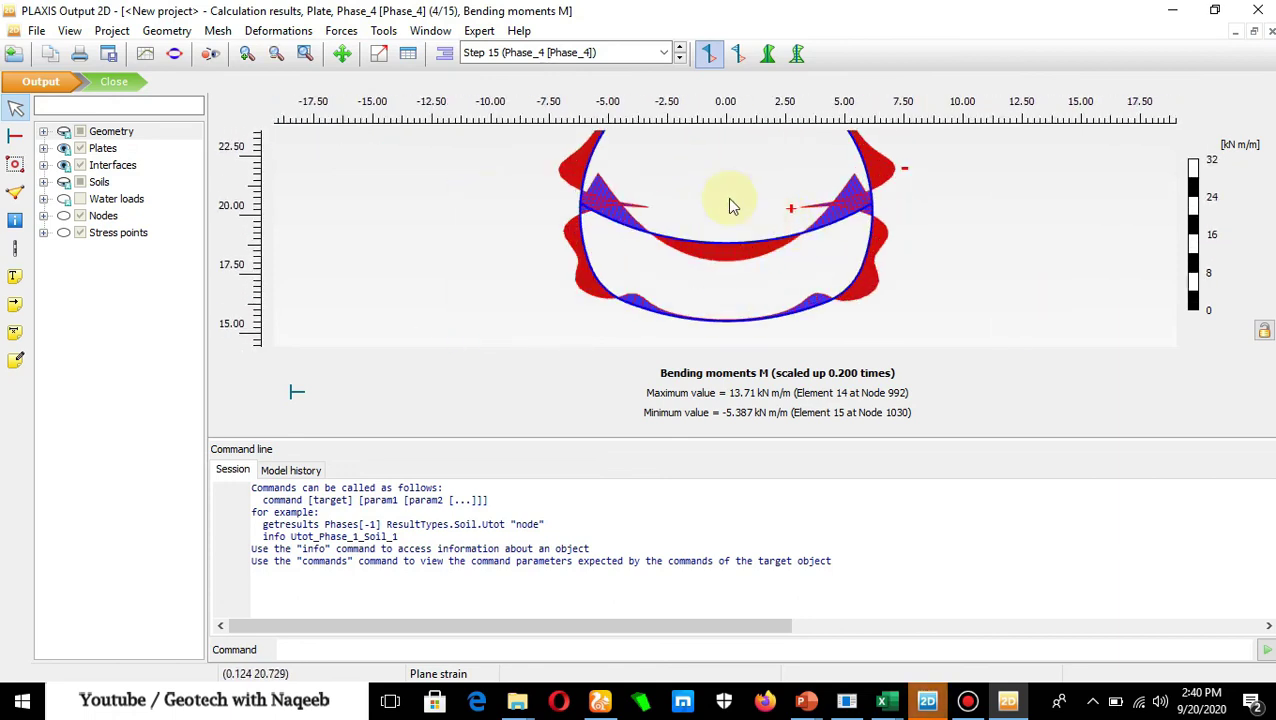
scroll(742, 197, "up", 3)
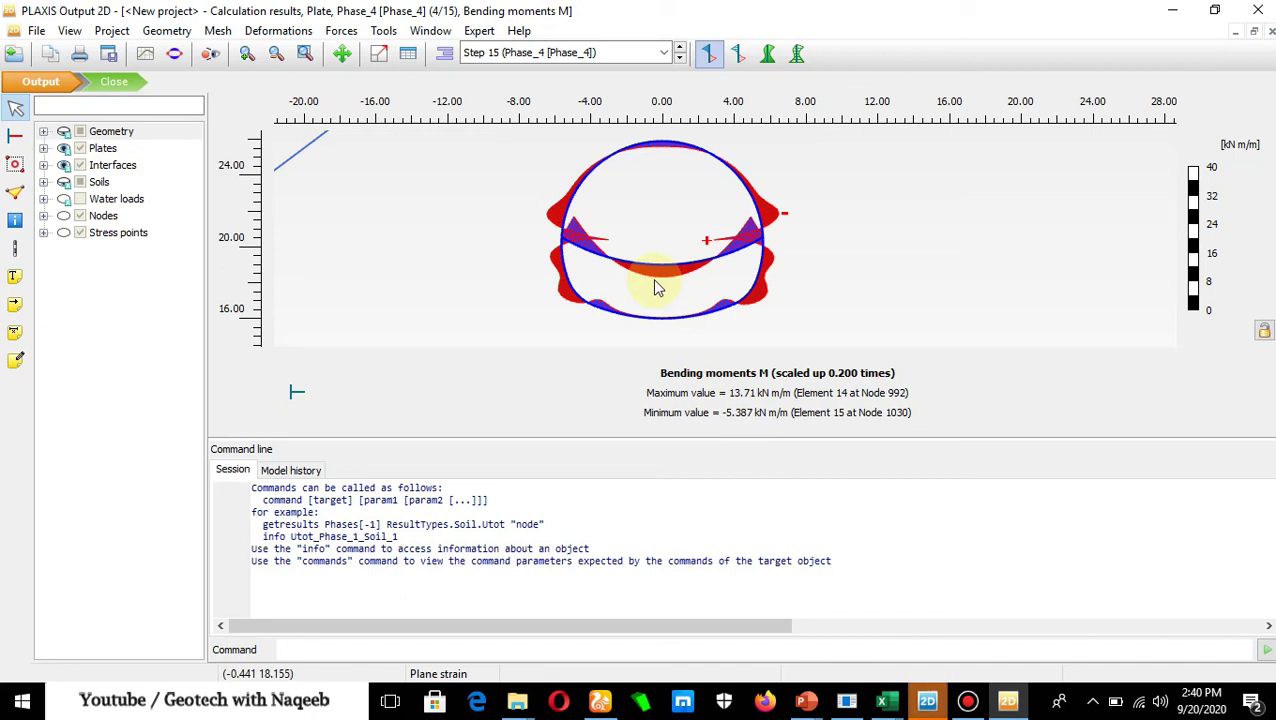
left_click(340, 31)
left_click(375, 54)
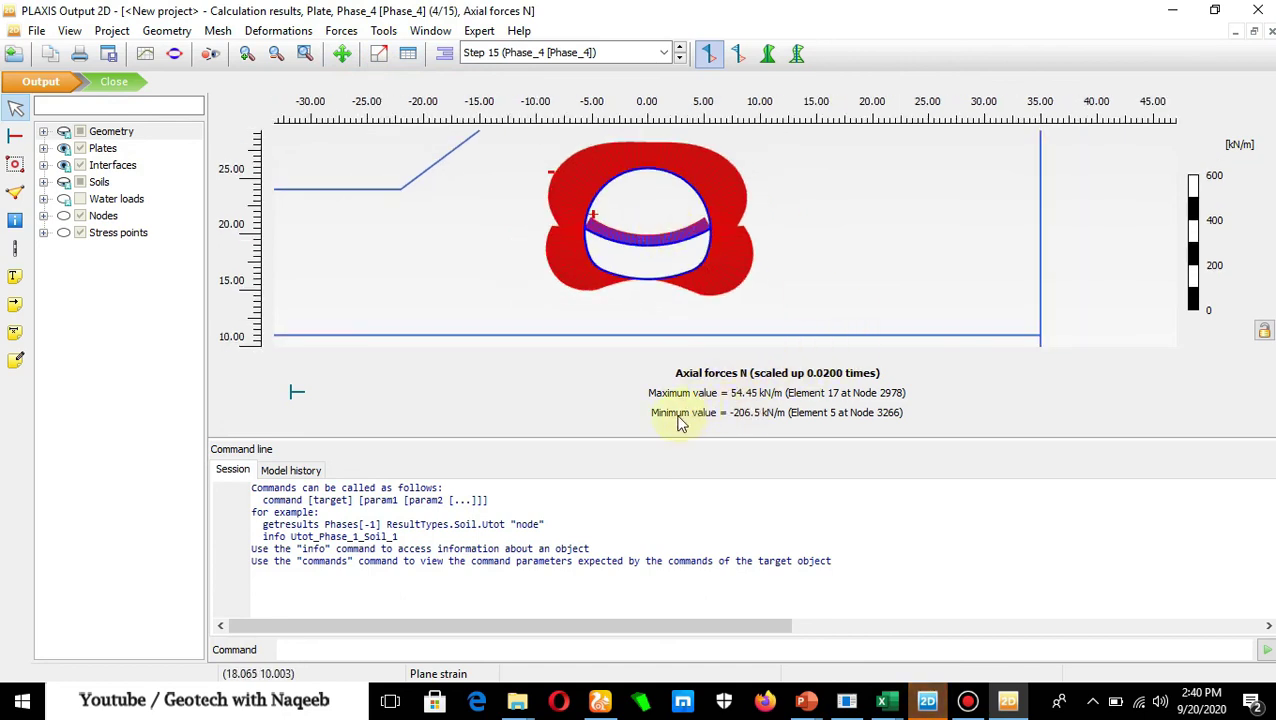
View the lining's vertical total displacements u_y, followed by its horizontal total displacements u_x
left_click(281, 32)
mouse_move(312, 66)
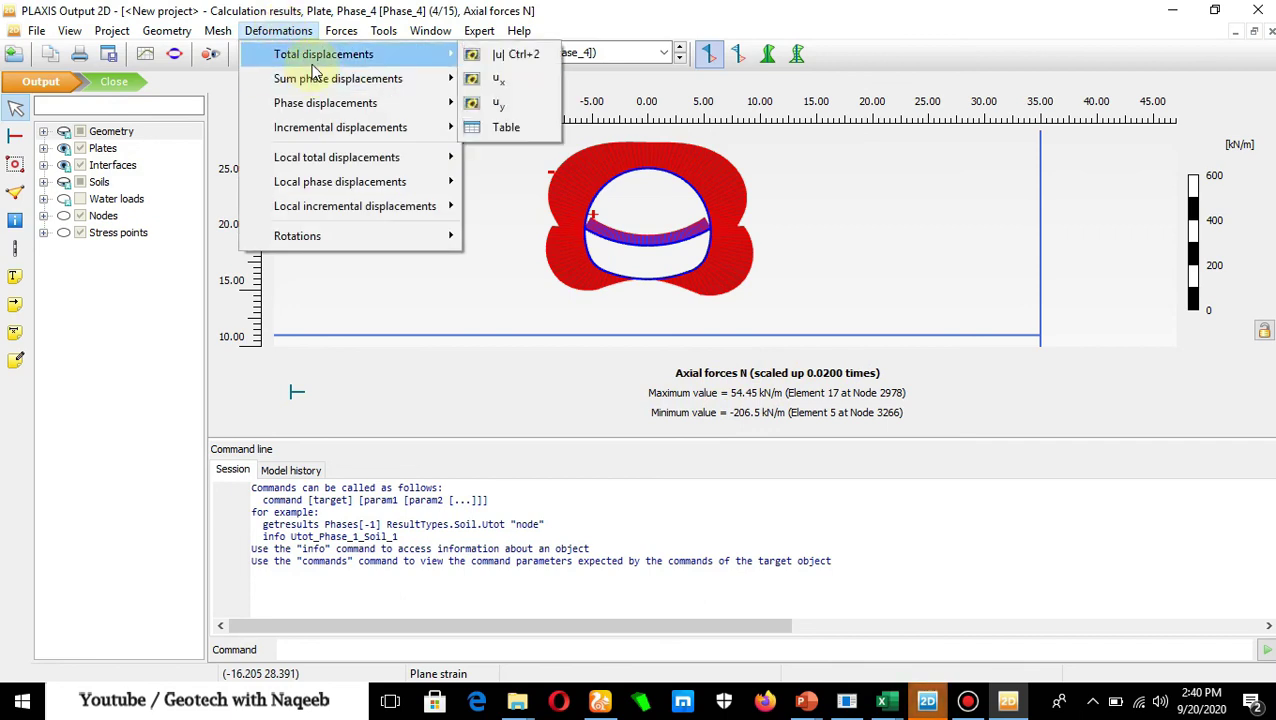
left_click(490, 103)
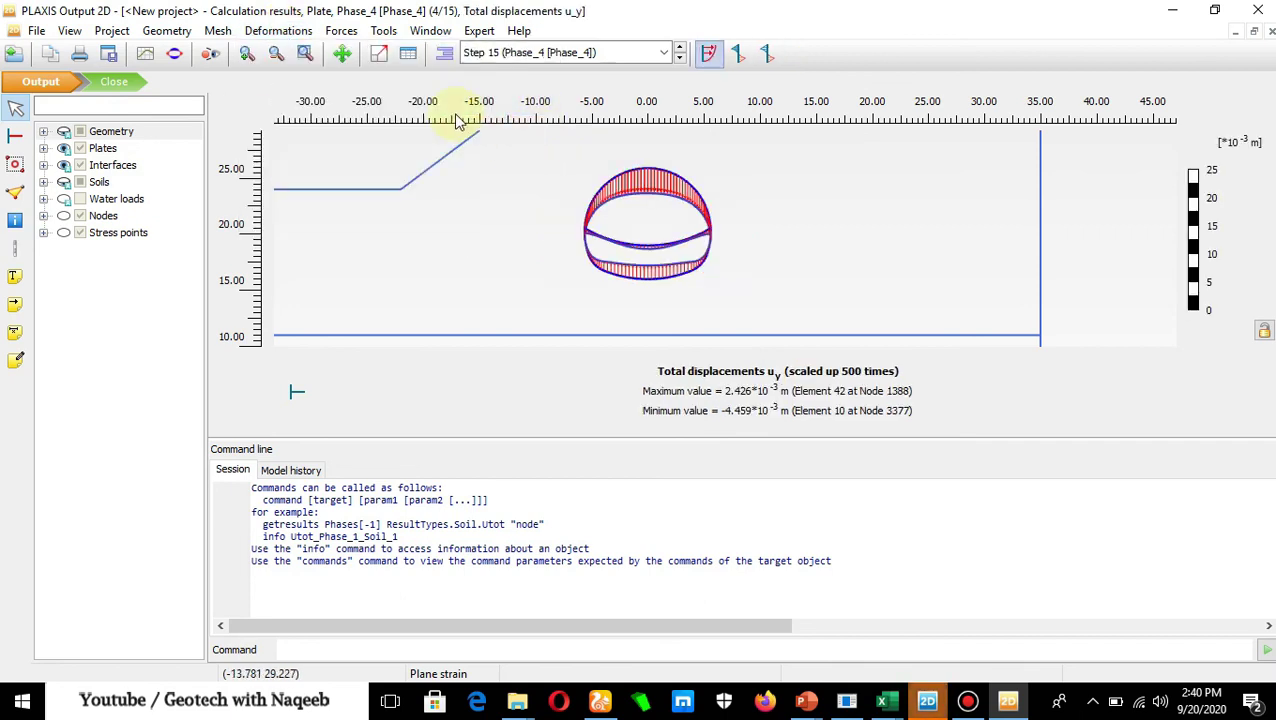
left_click(300, 32)
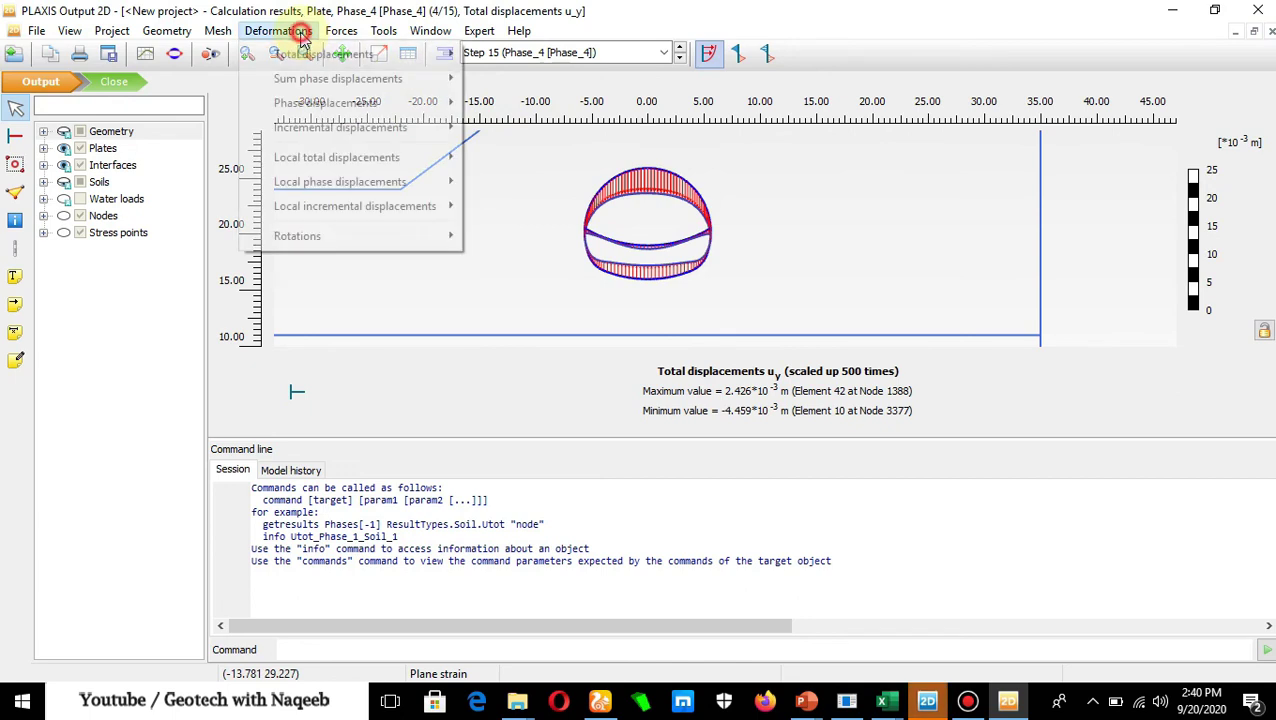
mouse_move(320, 54)
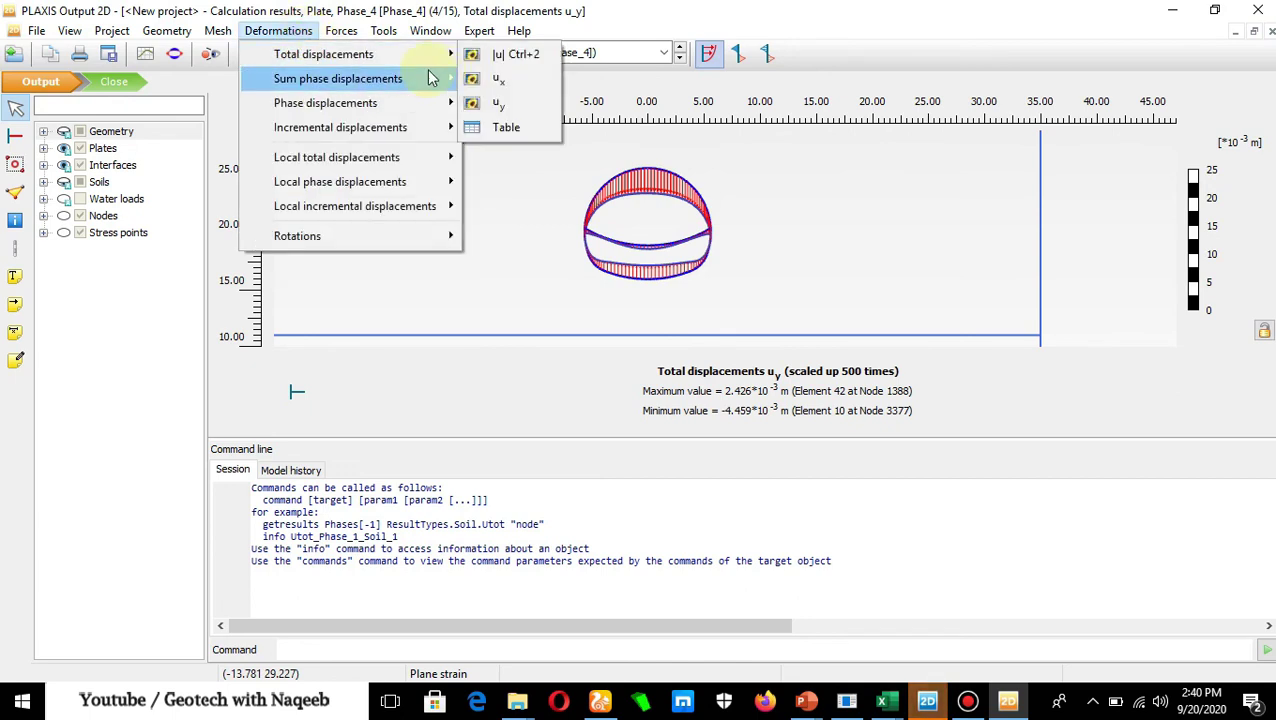
left_click(492, 80)
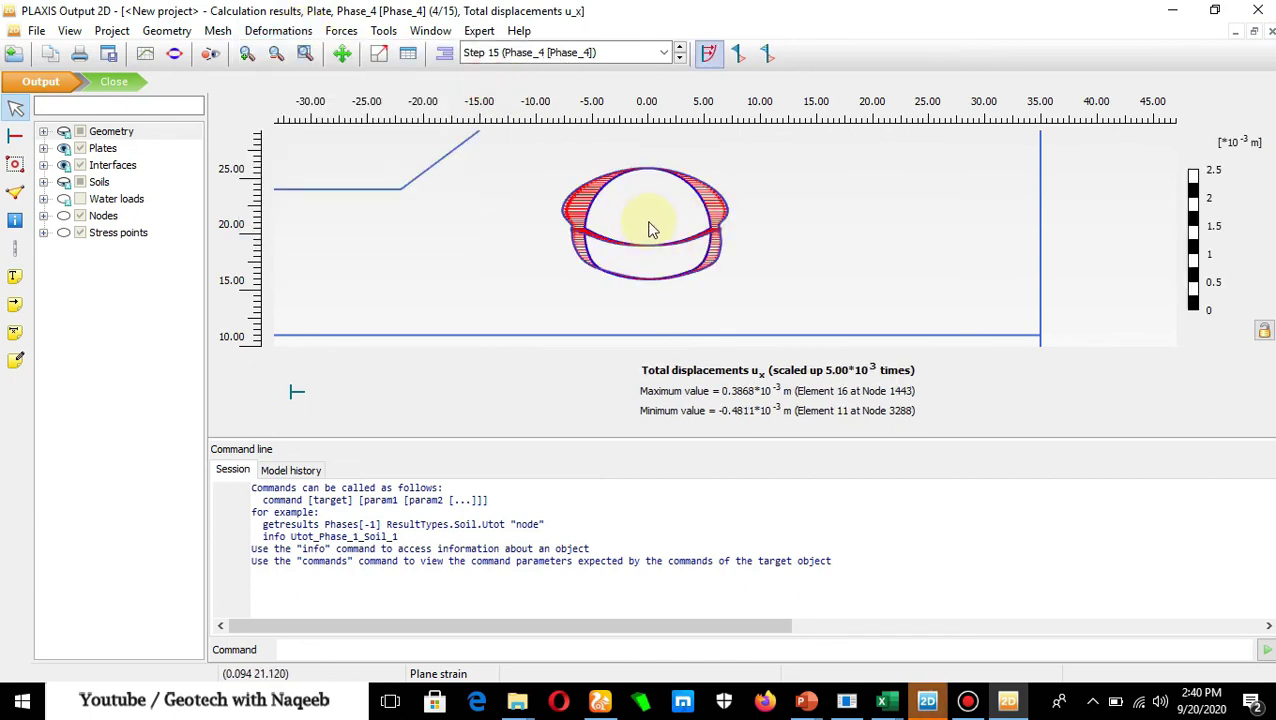